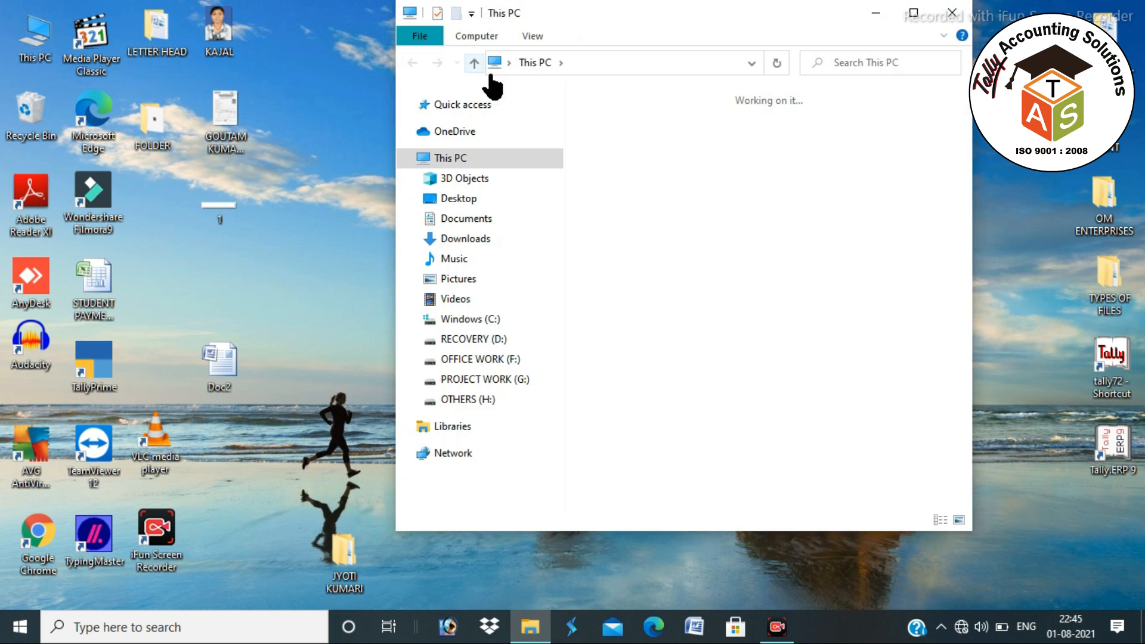
# - Maximize This PC and browse OFFICE WORK (F:) > 01 DAILY OFFICE WORK > 01 TAS > 03 STUDY METERIAL
pyautogui.click(912, 15)
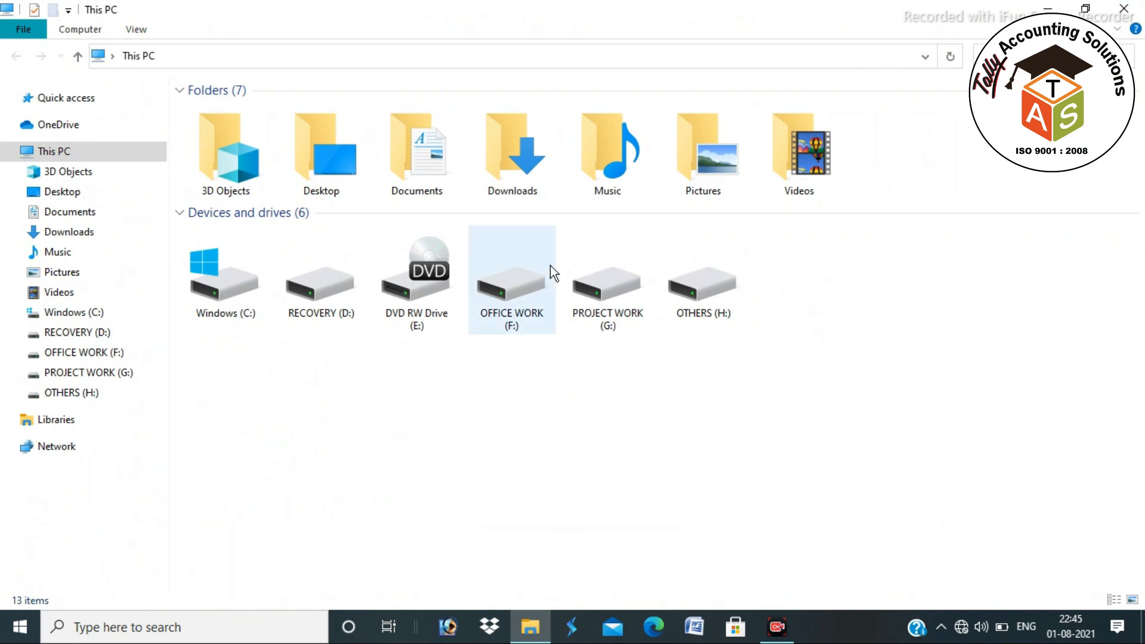
pyautogui.doubleClick(513, 289)
pyautogui.doubleClick(266, 108)
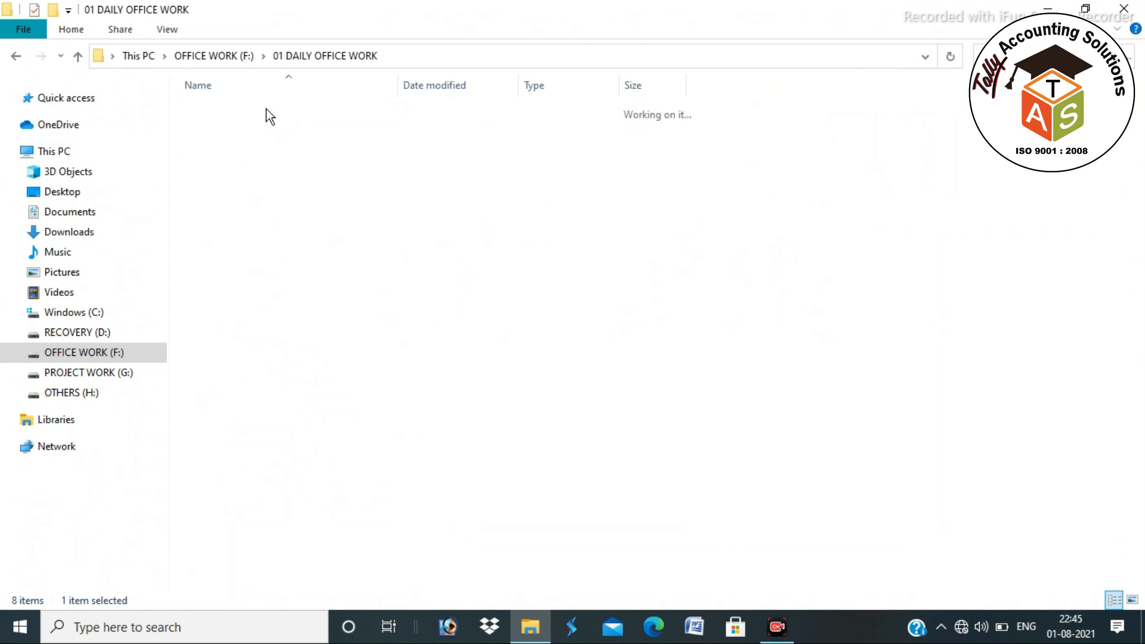
pyautogui.click(233, 113)
pyautogui.doubleClick(233, 113)
pyautogui.click(248, 145)
pyautogui.doubleClick(248, 145)
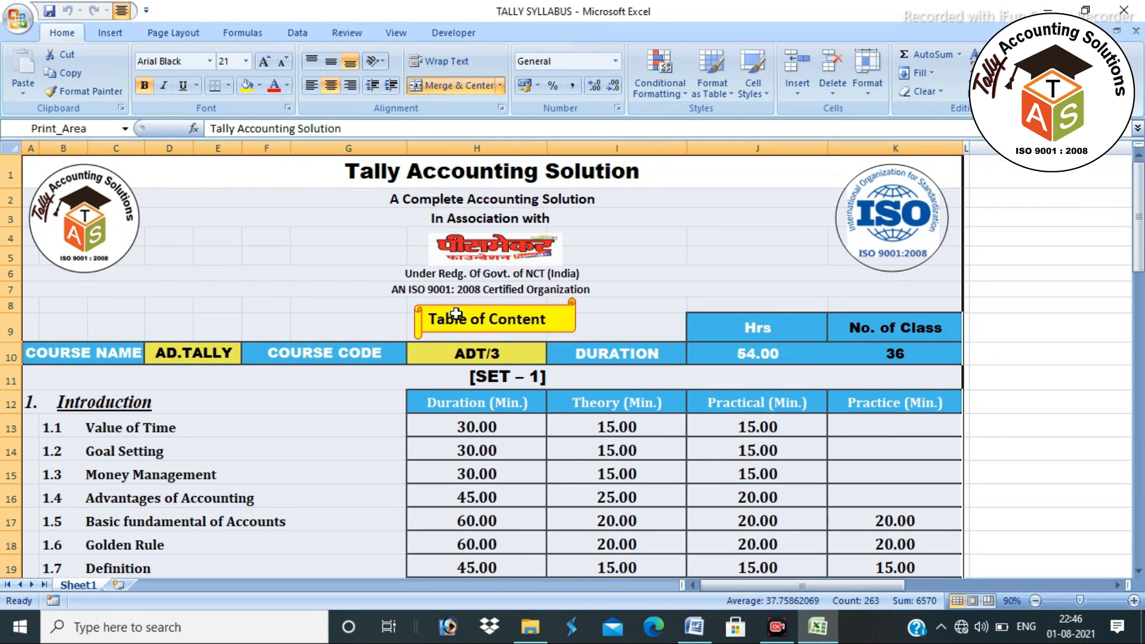
pyautogui.scroll(-3, 310, 404)
pyautogui.scroll(-3, 310, 404)
pyautogui.scroll(6, 311, 402)
pyautogui.scroll(-6, 312, 401)
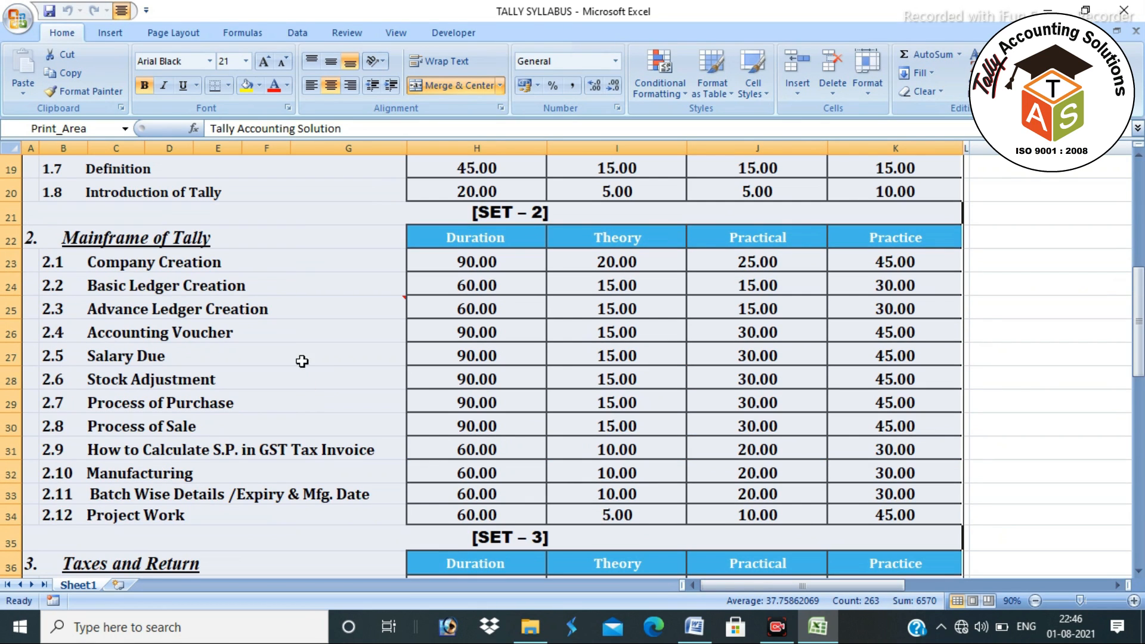
pyautogui.click(305, 257)
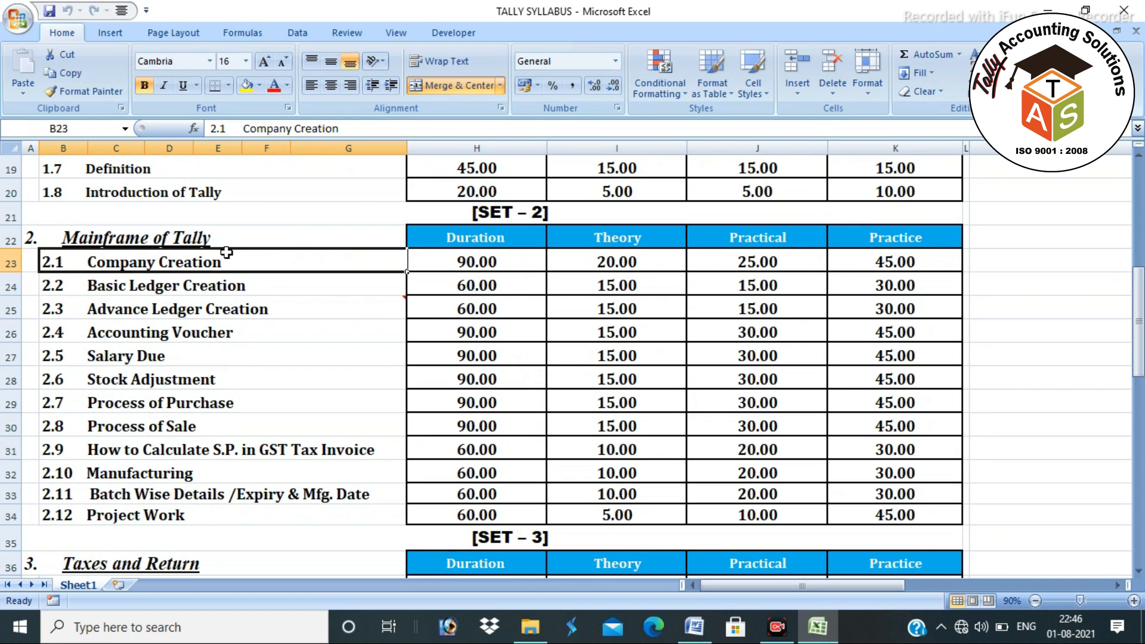
pyautogui.moveTo(244, 250); pyautogui.dragTo(258, 507)
pyautogui.click(310, 271)
pyautogui.click(312, 292)
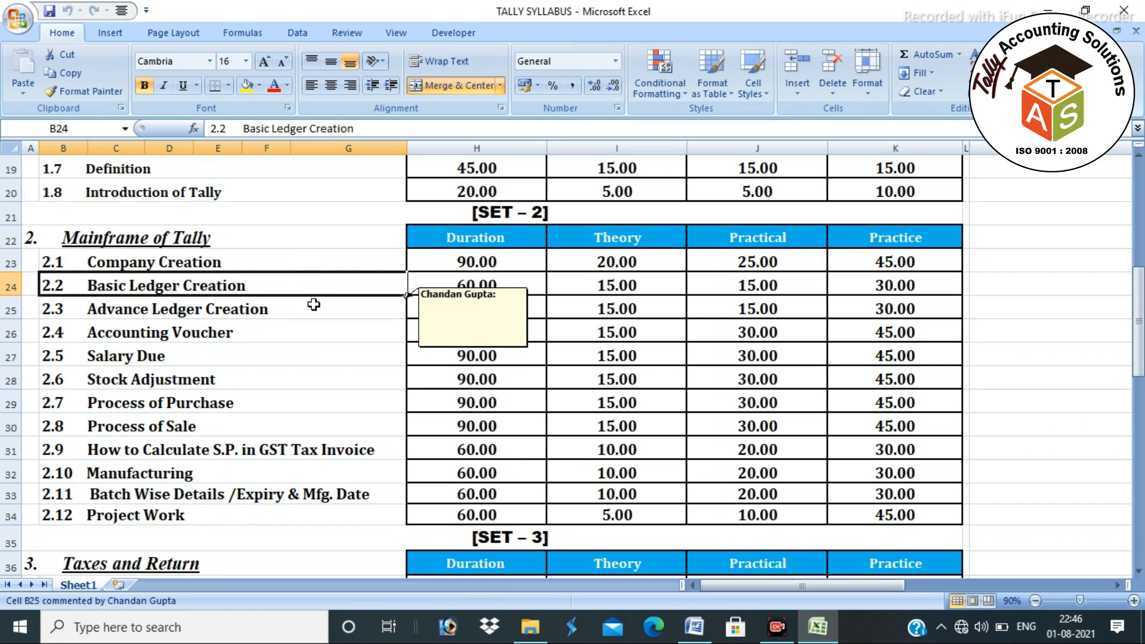
pyautogui.click(319, 265)
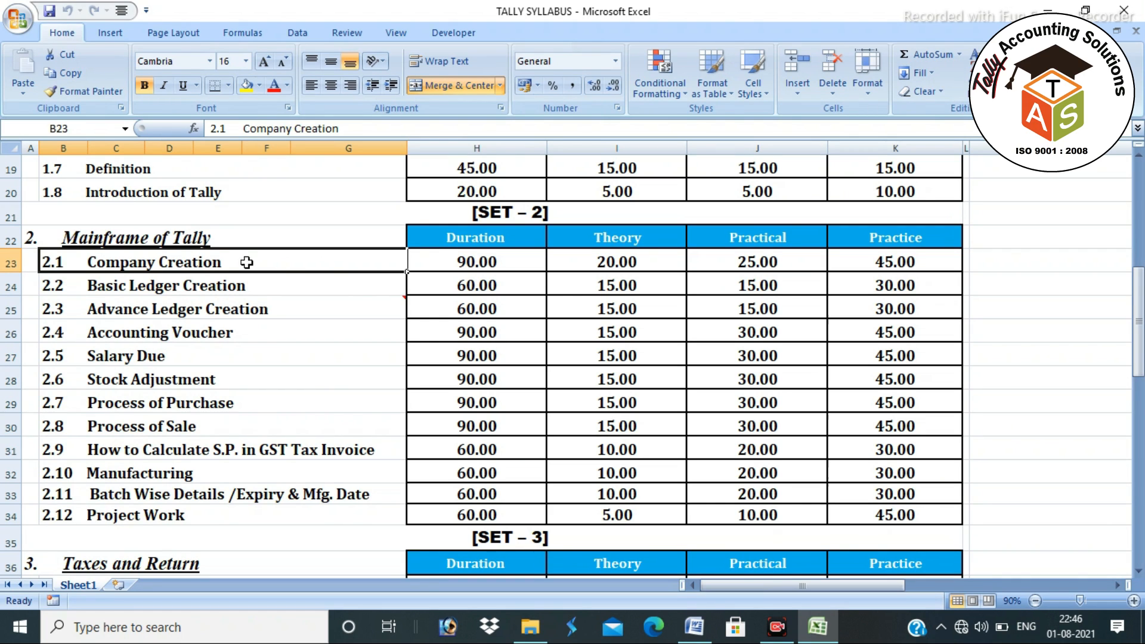
pyautogui.click(167, 292)
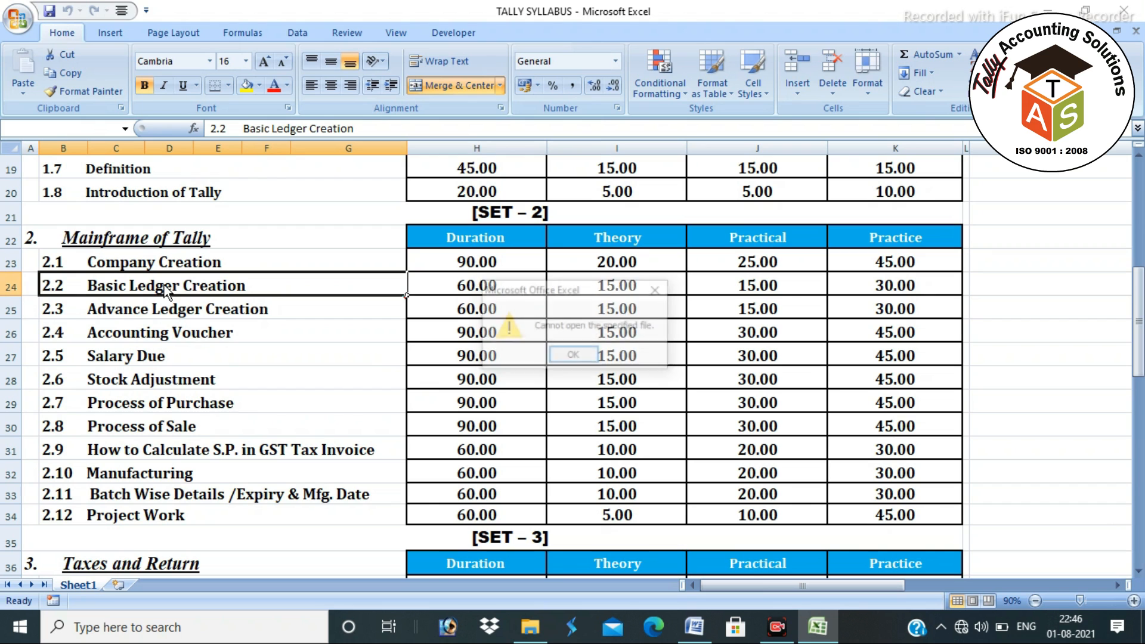
pyautogui.click(652, 285)
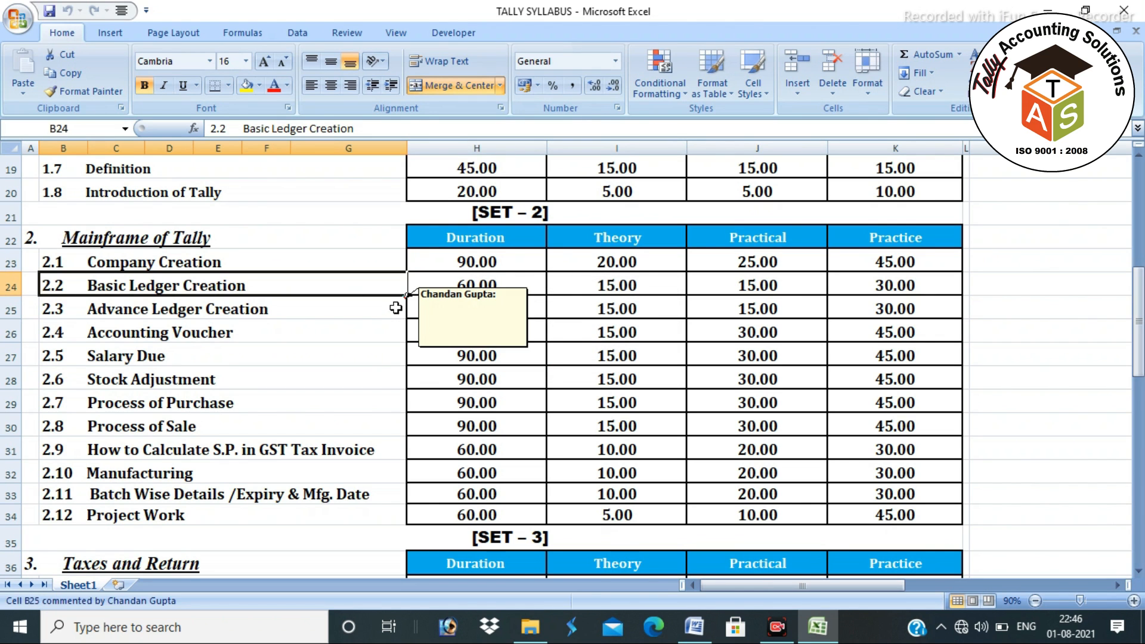
pyautogui.hotkey('alt', 'Tab')
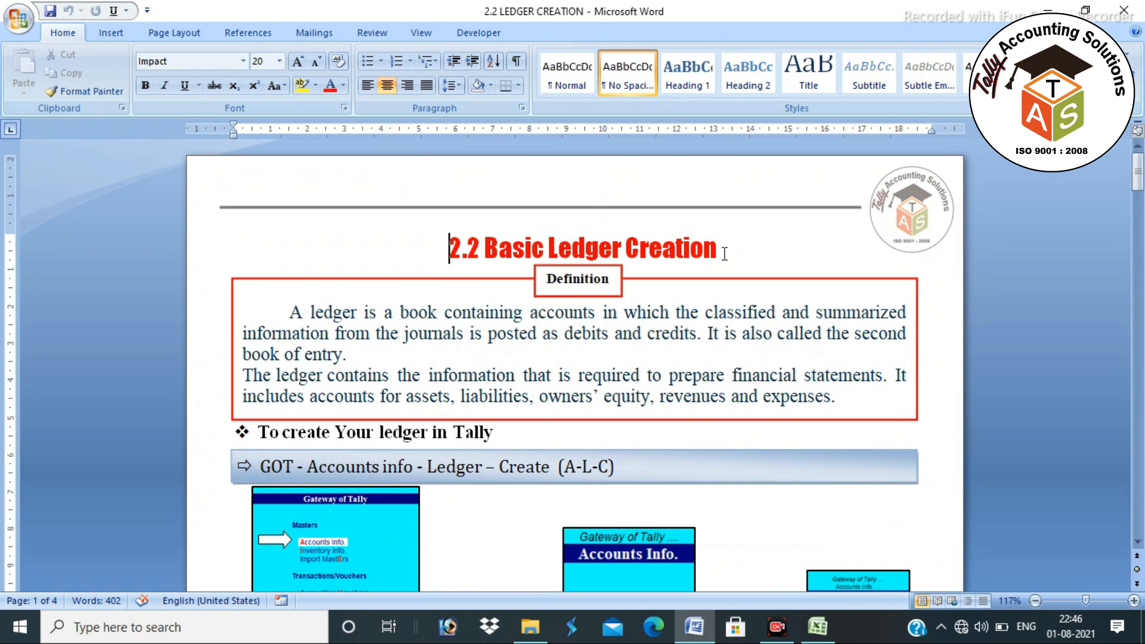
pyautogui.scroll(-3, 619, 255)
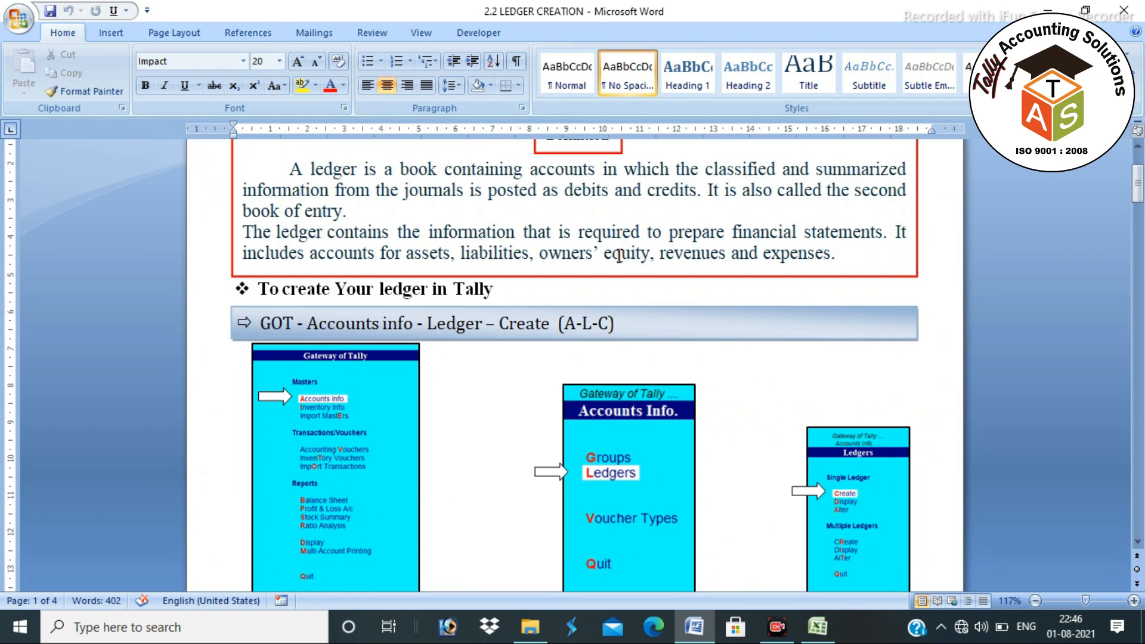
pyautogui.scroll(3, 618, 255)
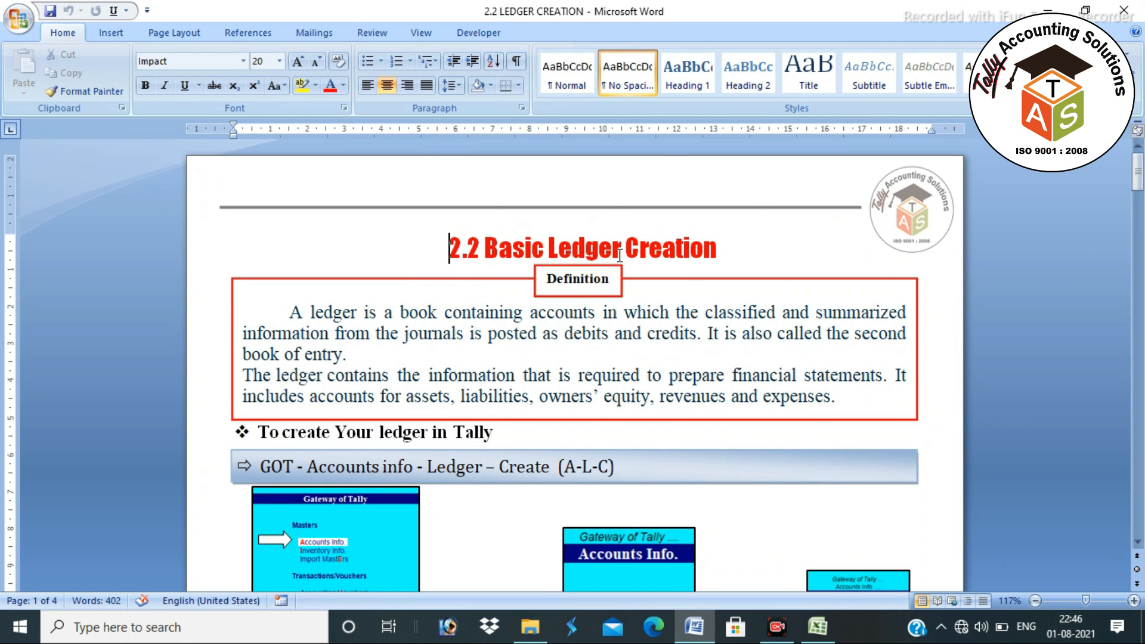
pyautogui.hotkey('alt', 'Tab')
pyautogui.moveTo(276, 263); pyautogui.dragTo(275, 284)
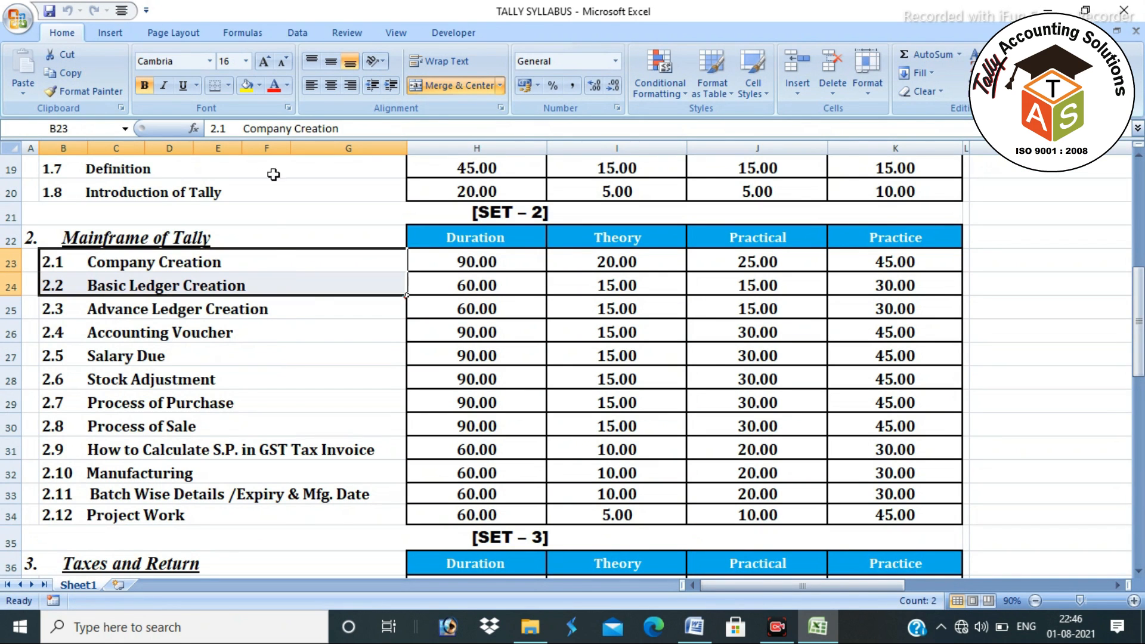
# - Fill topics 2.1 Company Creation and 2.2 Basic Ledger Creation yellow, then show the desktop
pyautogui.click(250, 86)
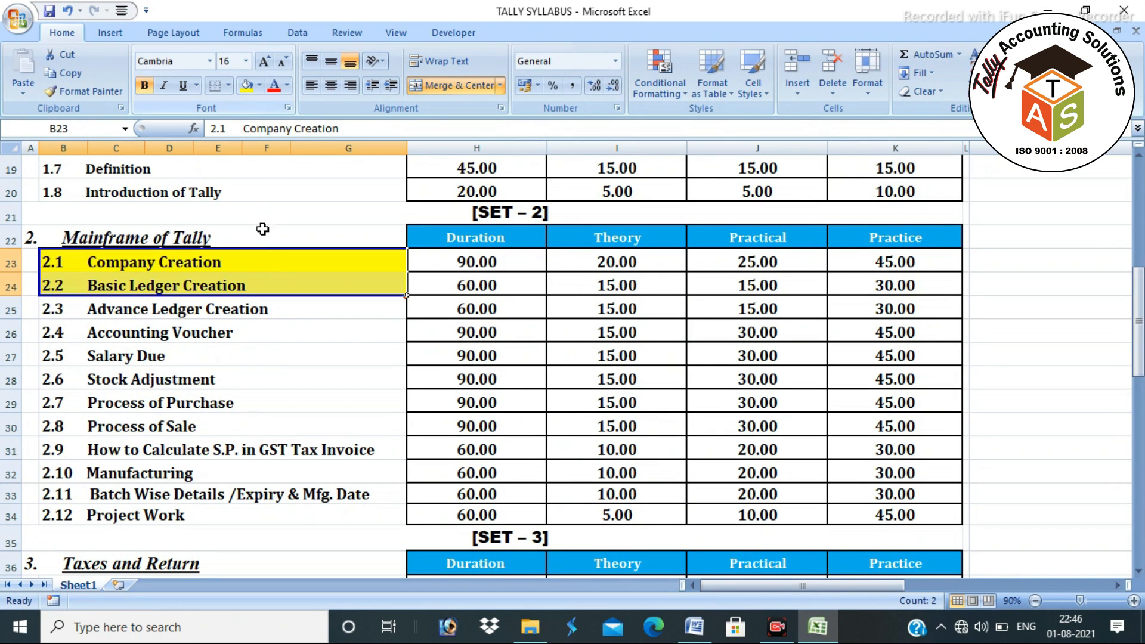
pyautogui.click(357, 313)
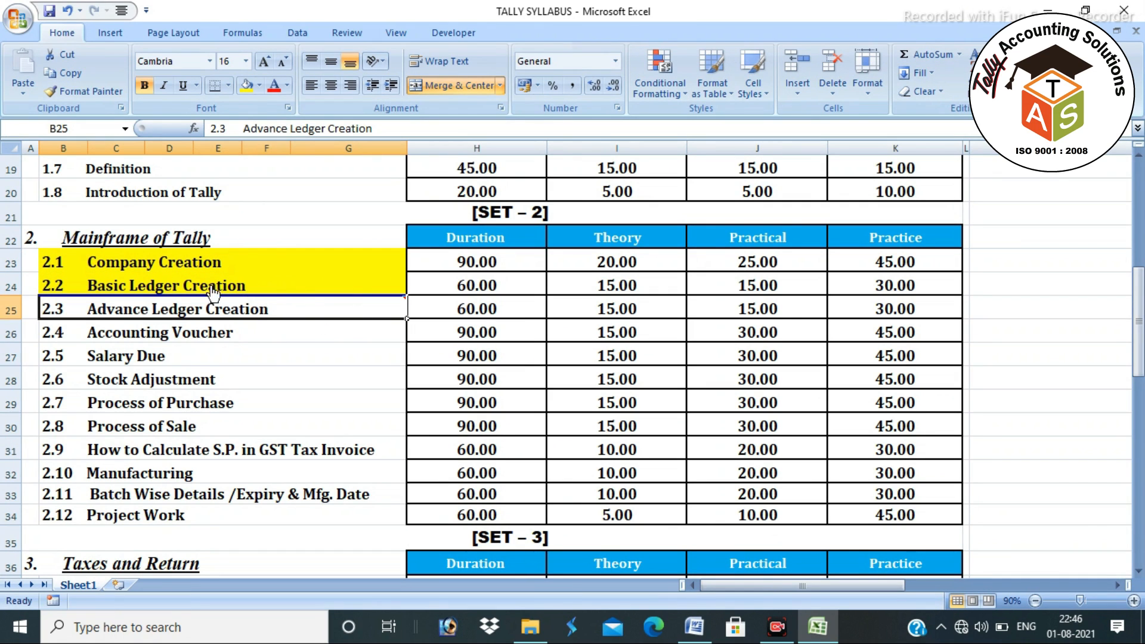
pyautogui.click(291, 284)
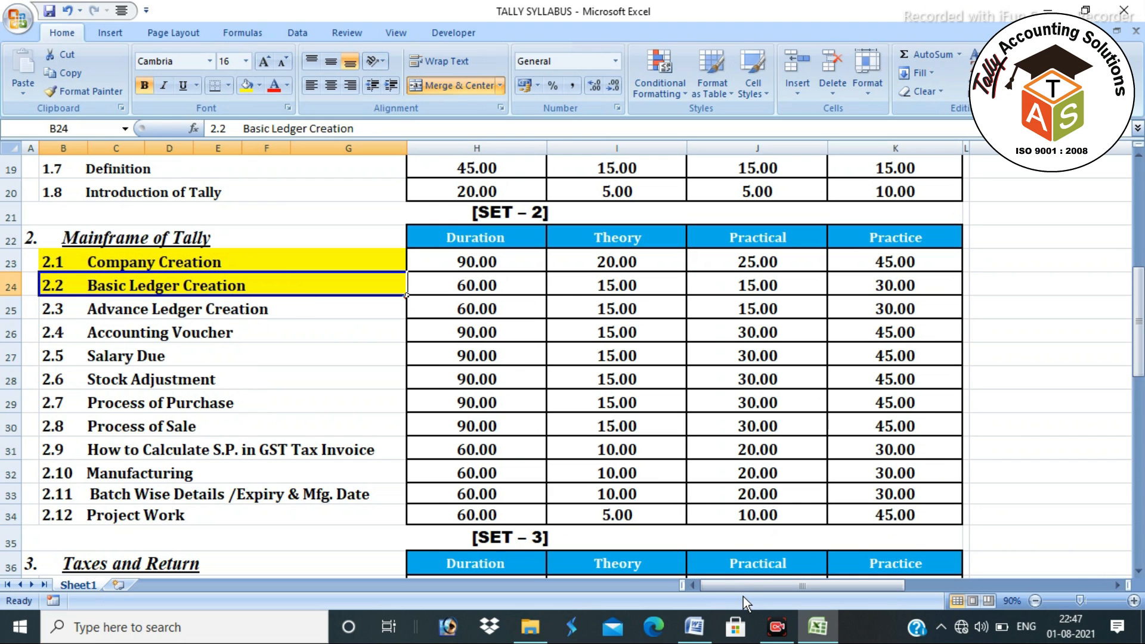
pyautogui.press('super+d')
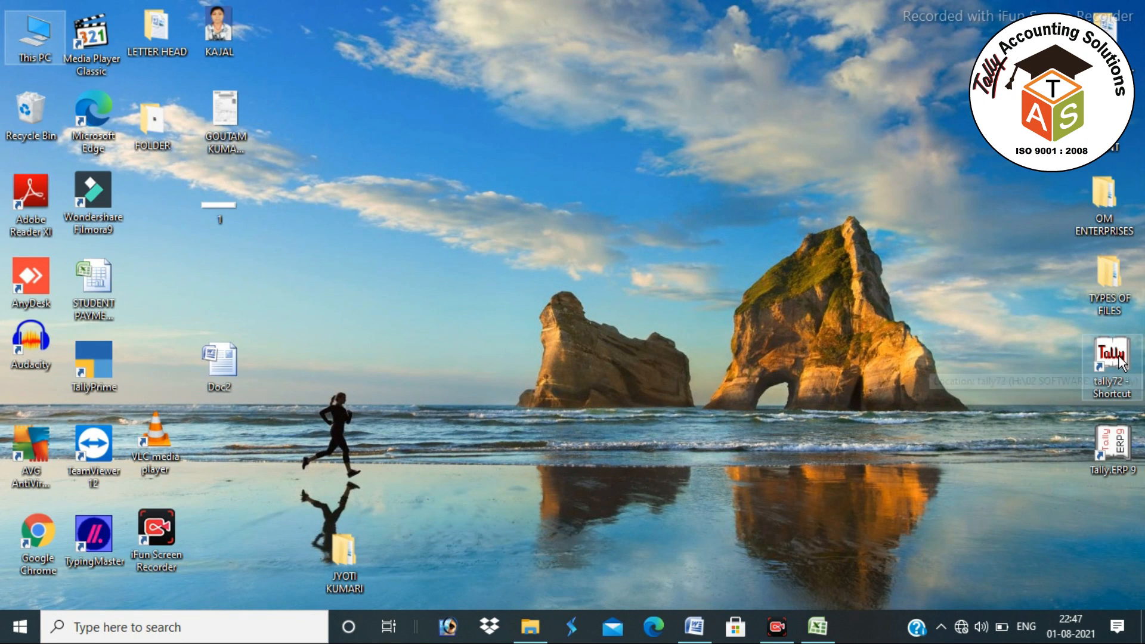
# - Launch Tally.ERP 9, close NIRAJ ENTERPRISES with Alt+F1, and choose Create Company
pyautogui.doubleClick(1106, 451)
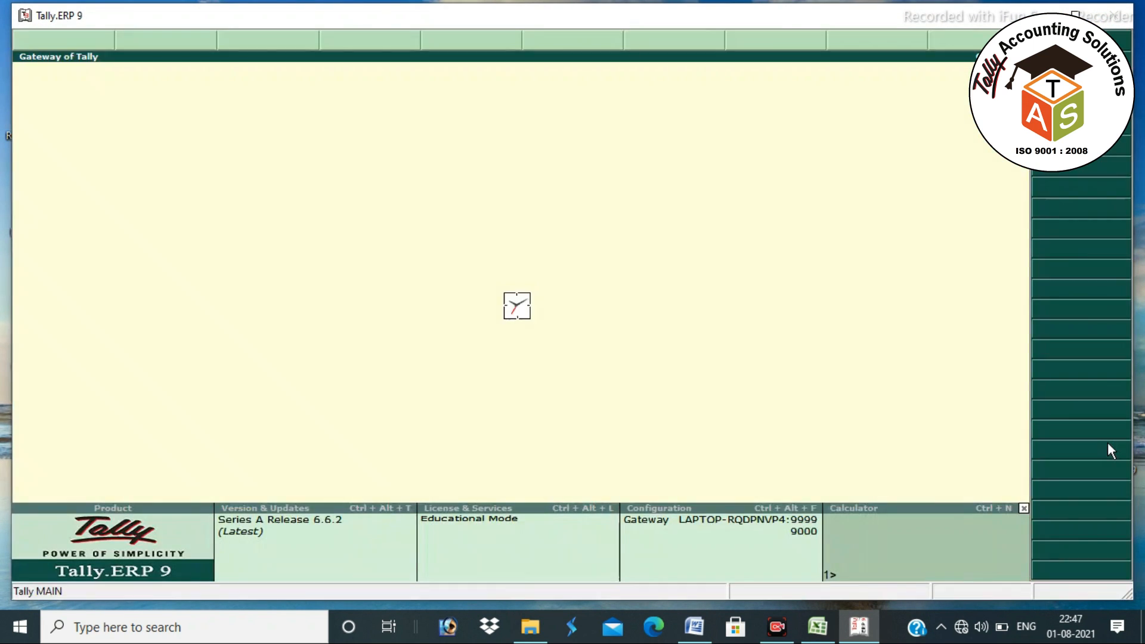
pyautogui.press('w')
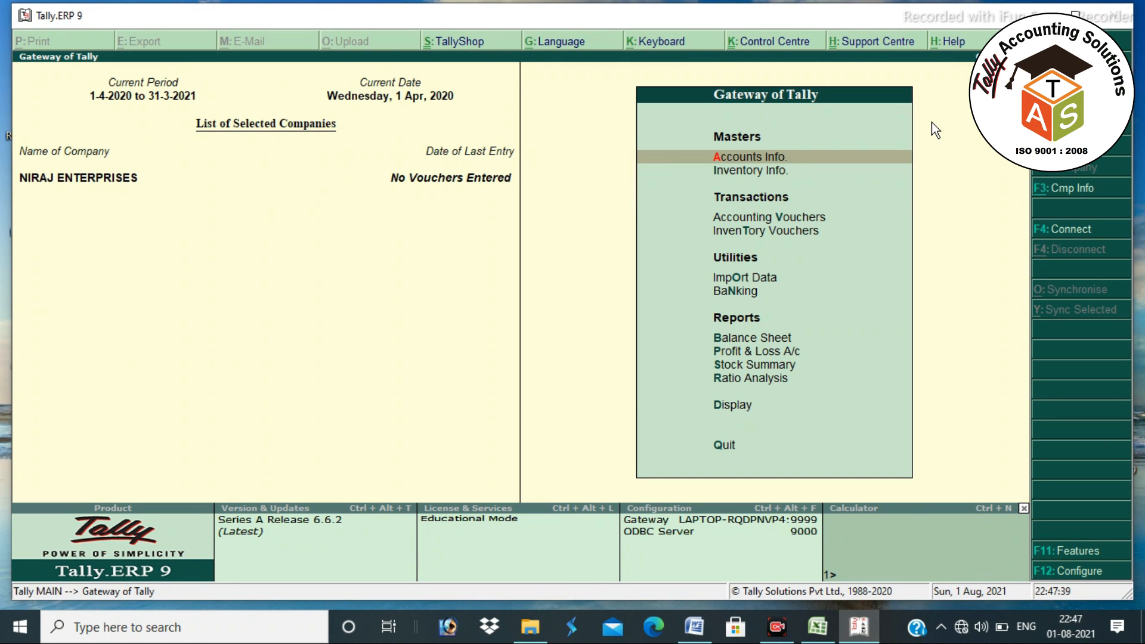
pyautogui.hotkey('alt', 'F1')
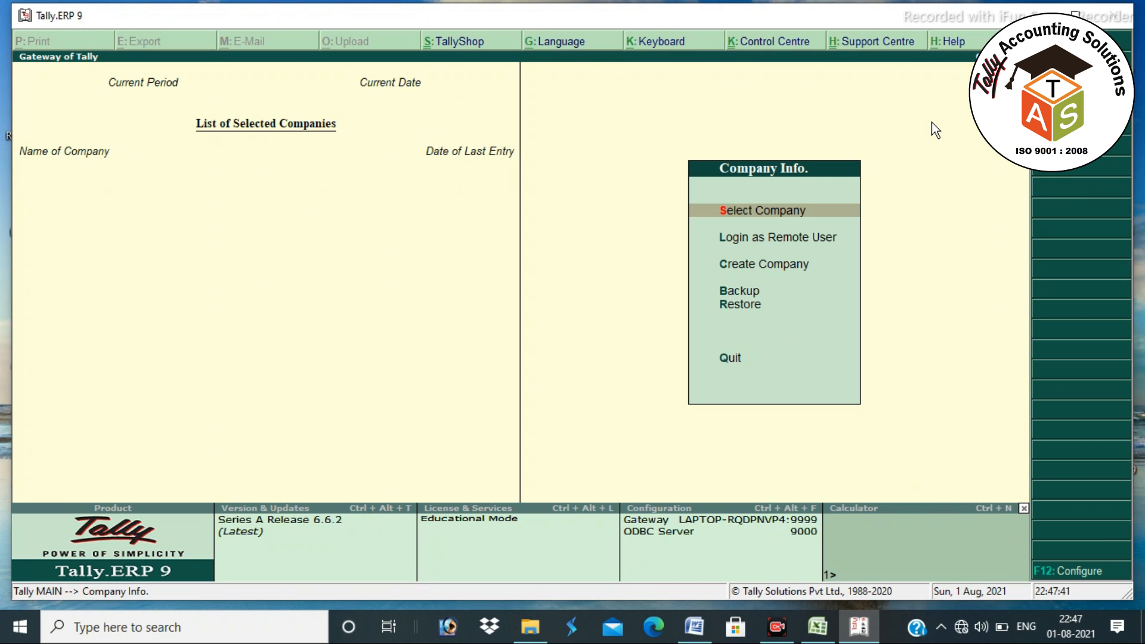
pyautogui.press('Down')
pyautogui.press('Down')
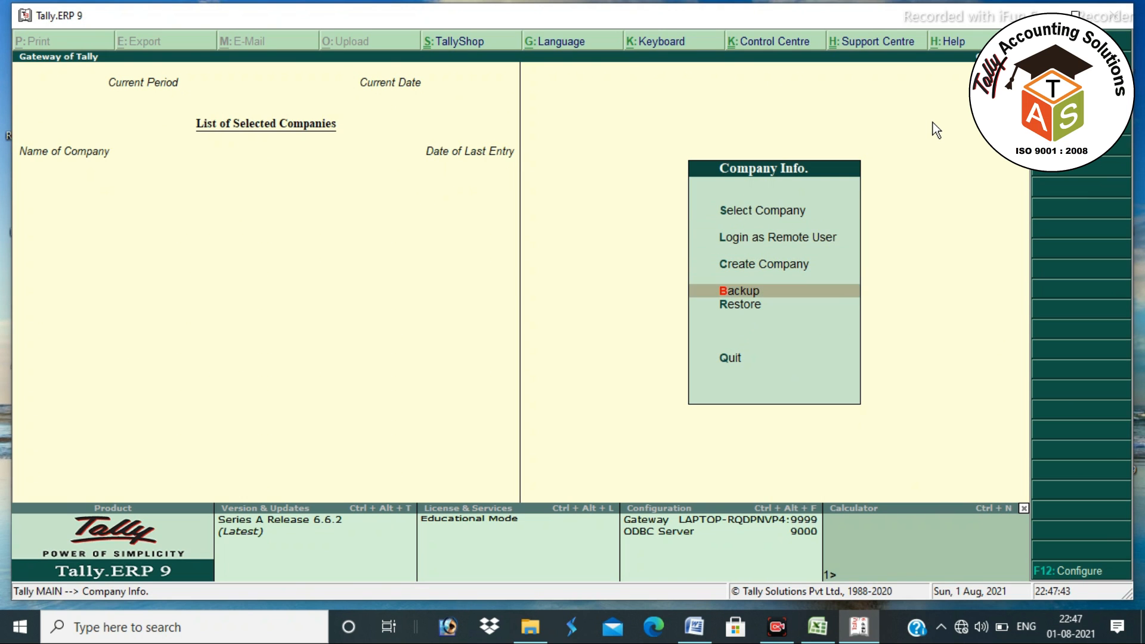
pyautogui.press('Up')
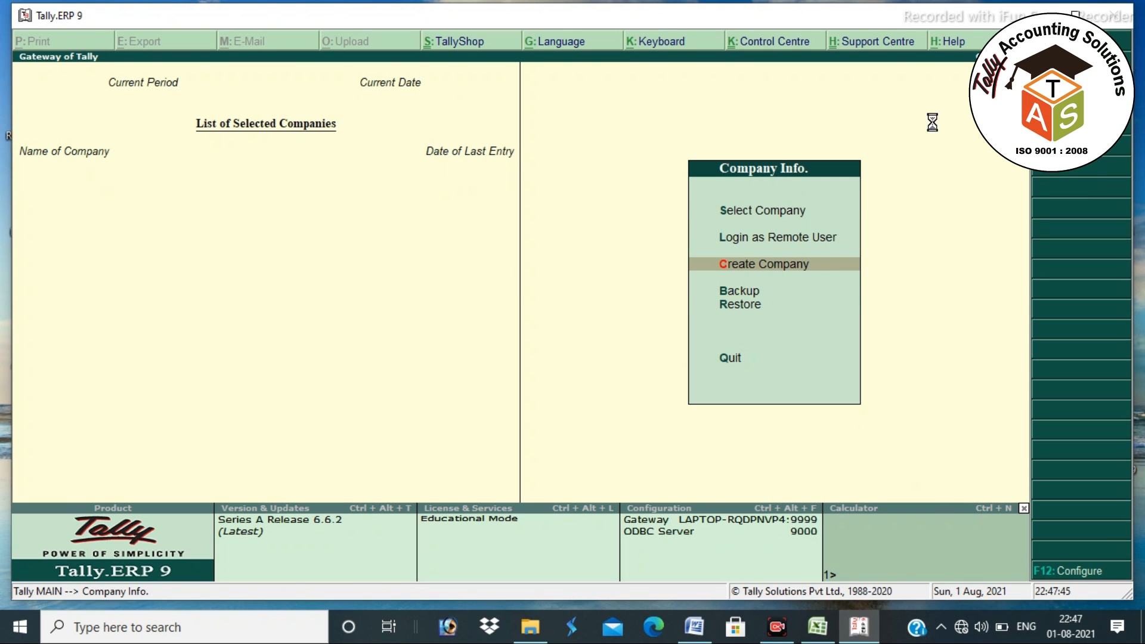
pyautogui.press('Return')
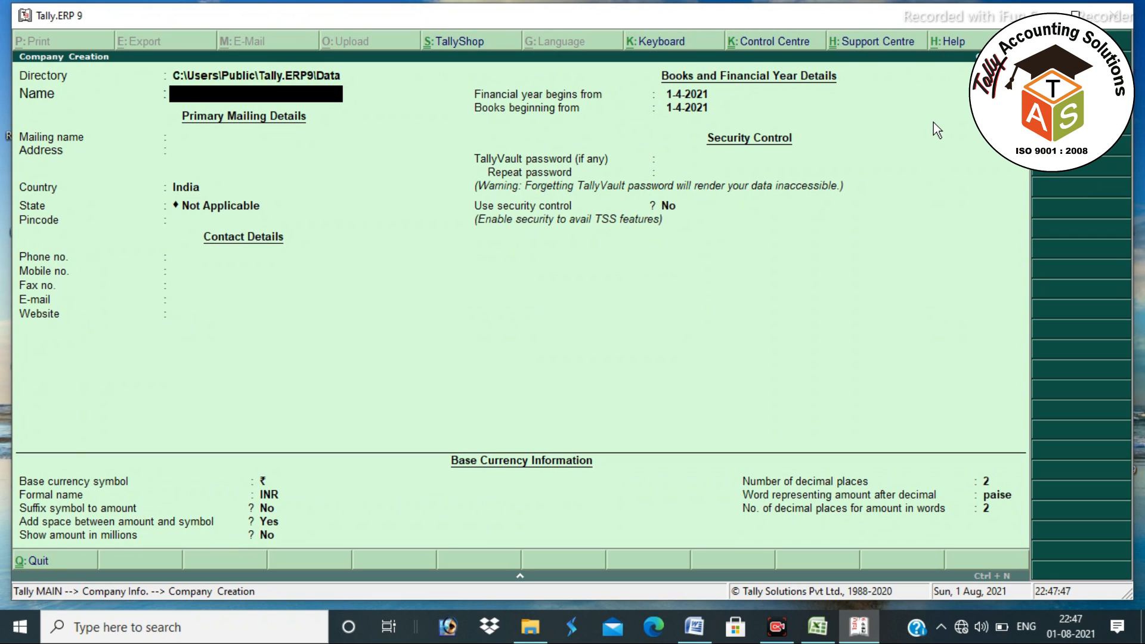
# - Name the company 'JAI BABA BHOLENATH TRADERS (2021-22)' and trim the year from the mailing name
pyautogui.write('JAI BABA BHO')
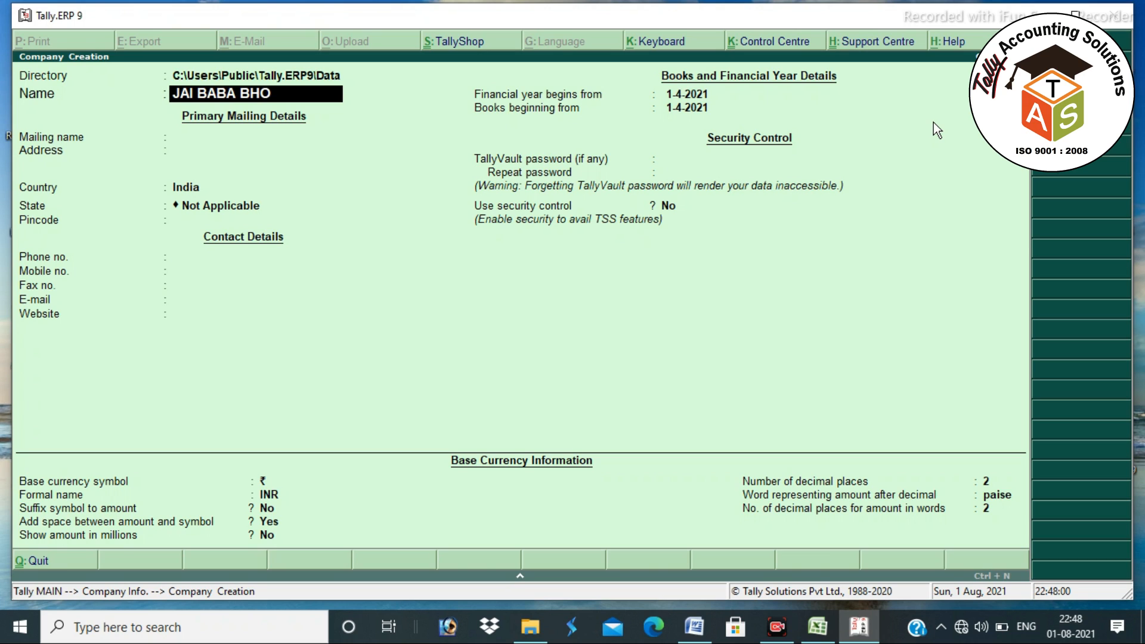
pyautogui.write('LENATH TRAD')
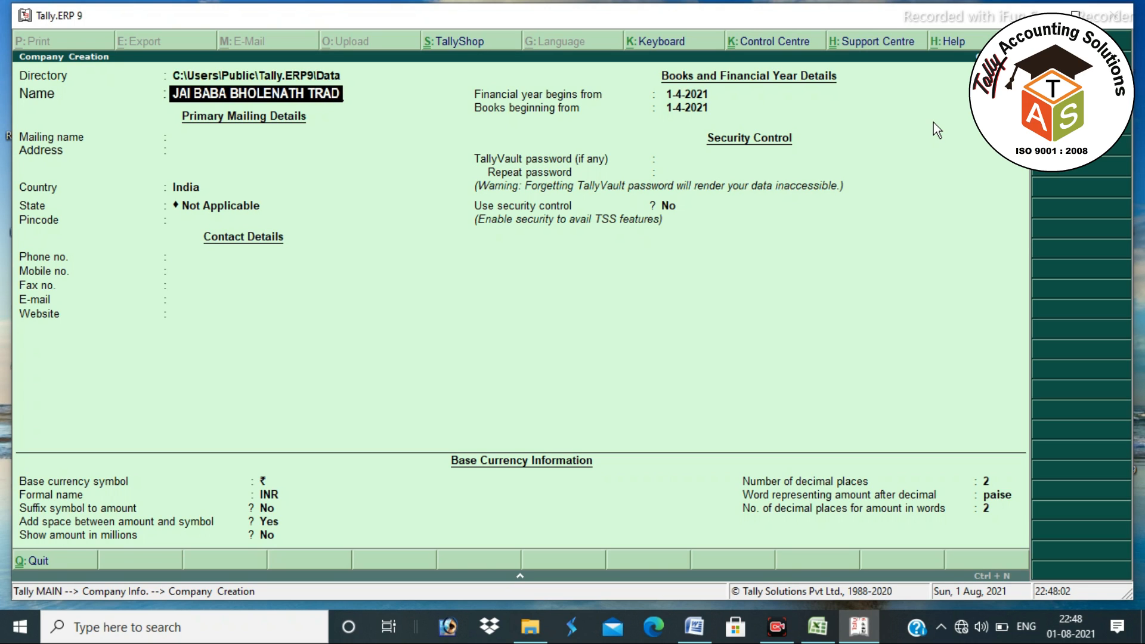
pyautogui.write('ERS (')
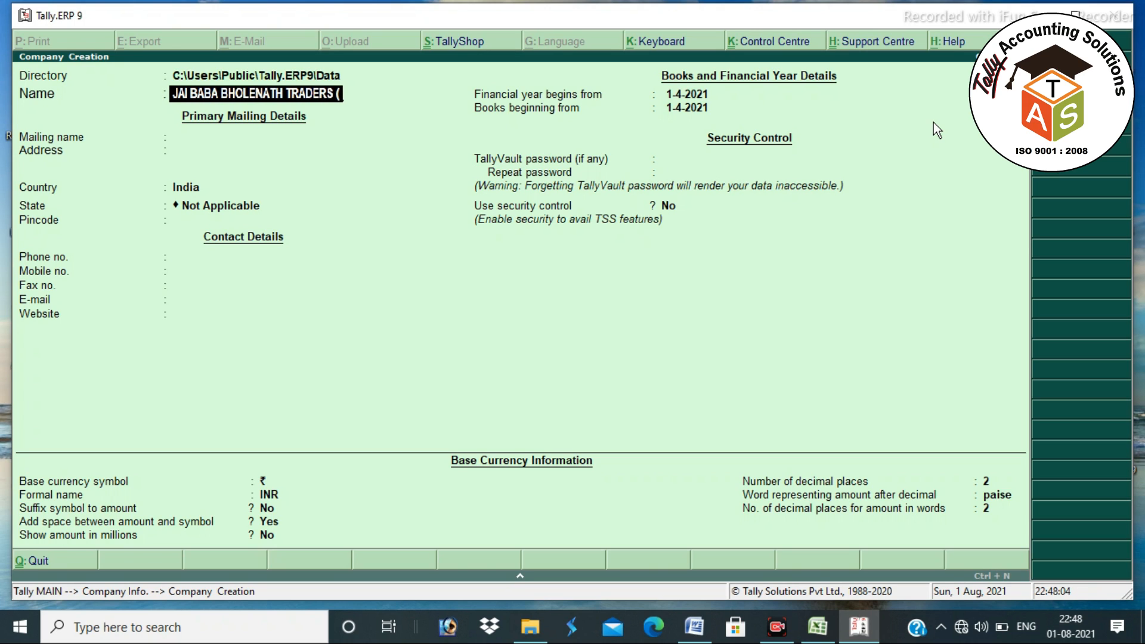
pyautogui.write(')20')
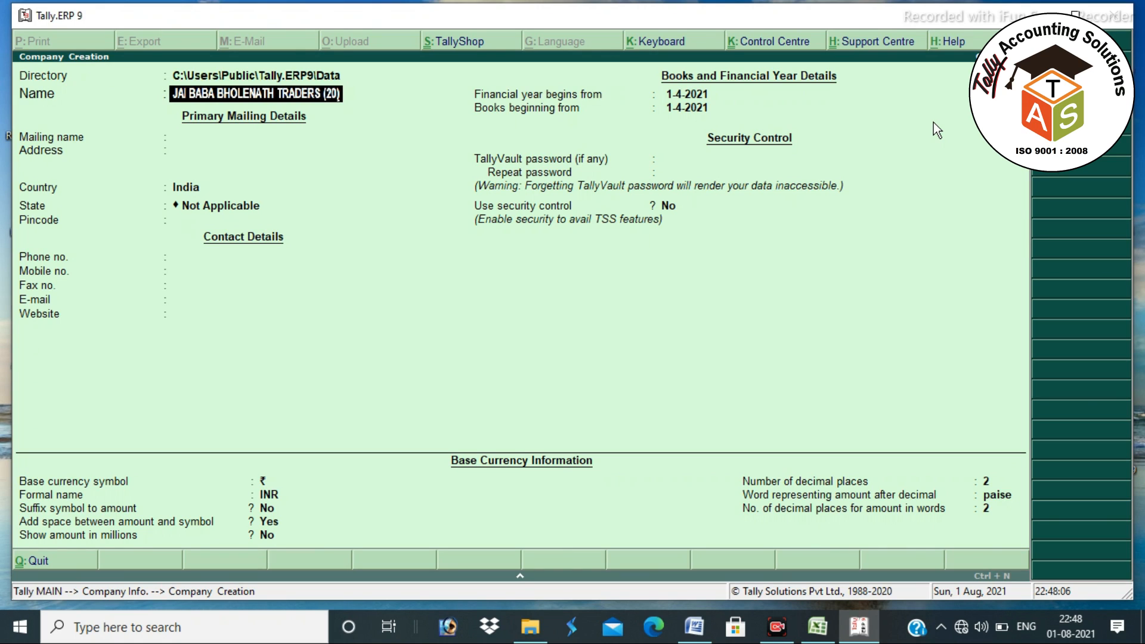
pyautogui.write('21-22')
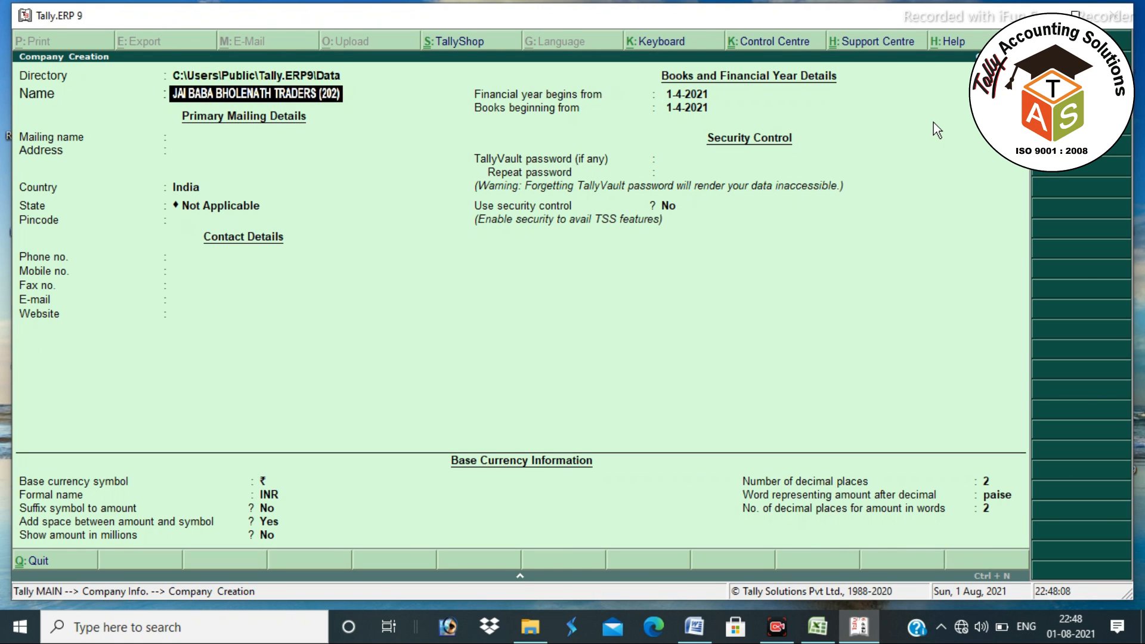
pyautogui.press('Return')
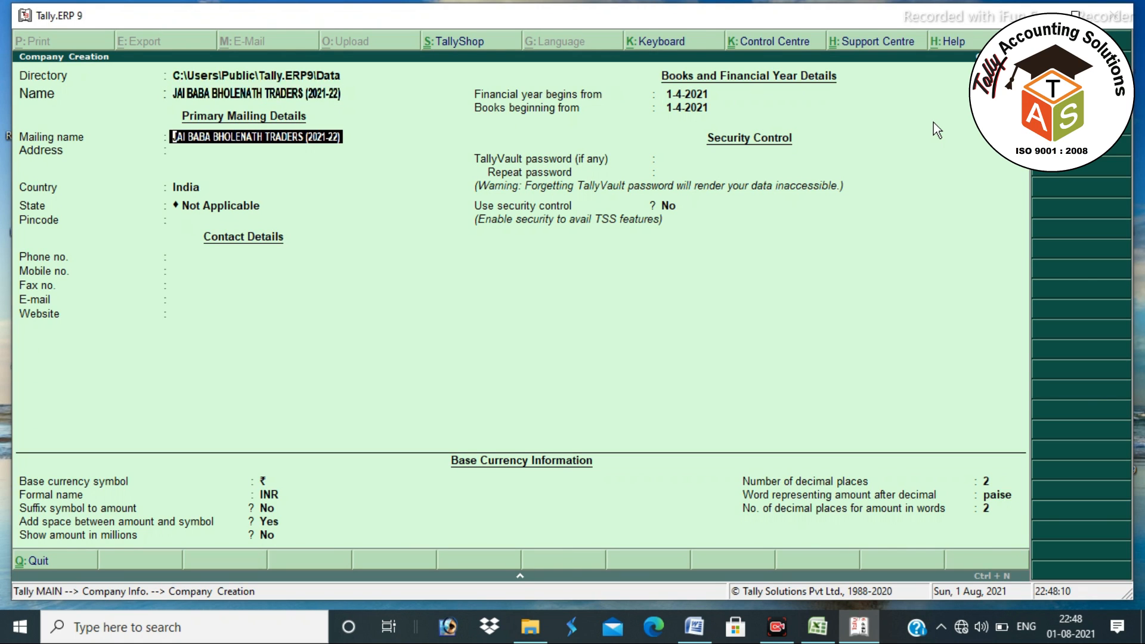
pyautogui.press('BackSpace')
pyautogui.press('BackSpace')
pyautogui.press('BackSpace')
pyautogui.press('BackSpace')
pyautogui.press('BackSpace')
pyautogui.press('BackSpace')
pyautogui.press('BackSpace')
pyautogui.press('BackSpace')
pyautogui.press('BackSpace')
pyautogui.press('BackSpace')
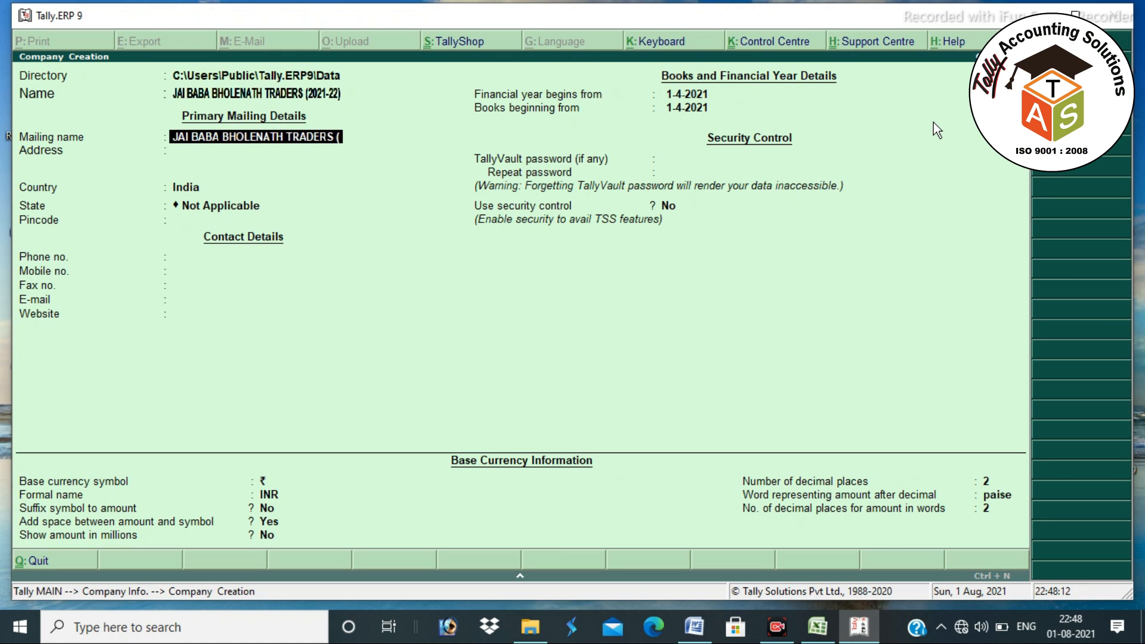
pyautogui.press('Return')
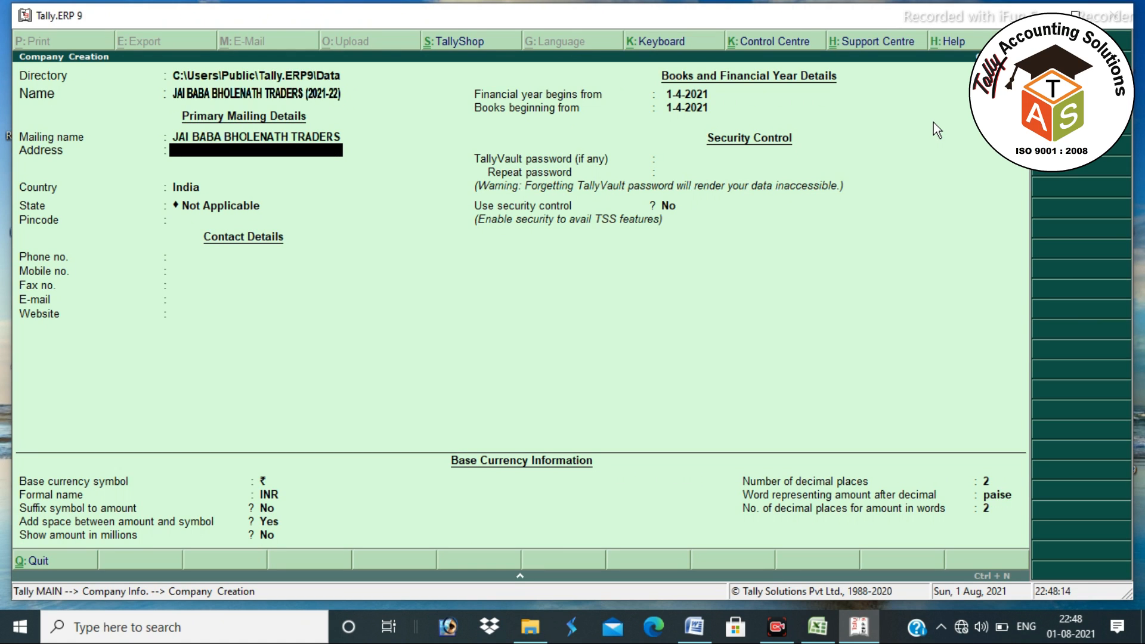
# - Enter the address MAIN ROAD, PANCHGARHI BAZAR / KATRAS DHANBAD plus a phone-number line
pyautogui.write('MAIN ROAD, PANCHGARH')
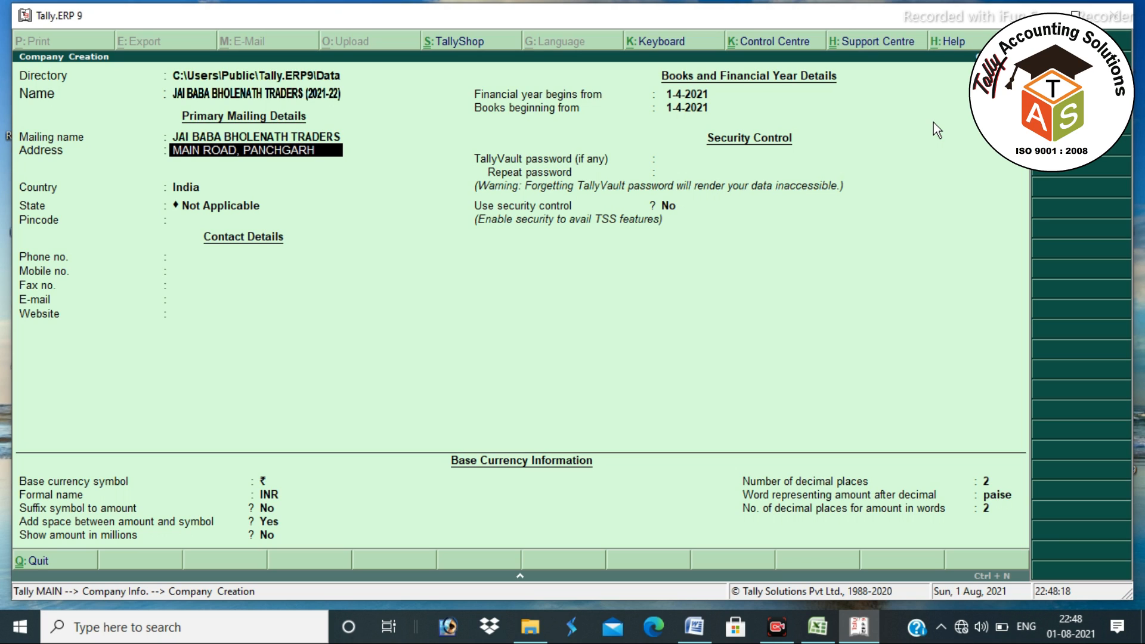
pyautogui.write('I BAZAR')
pyautogui.press('Return')
pyautogui.write('KAT')
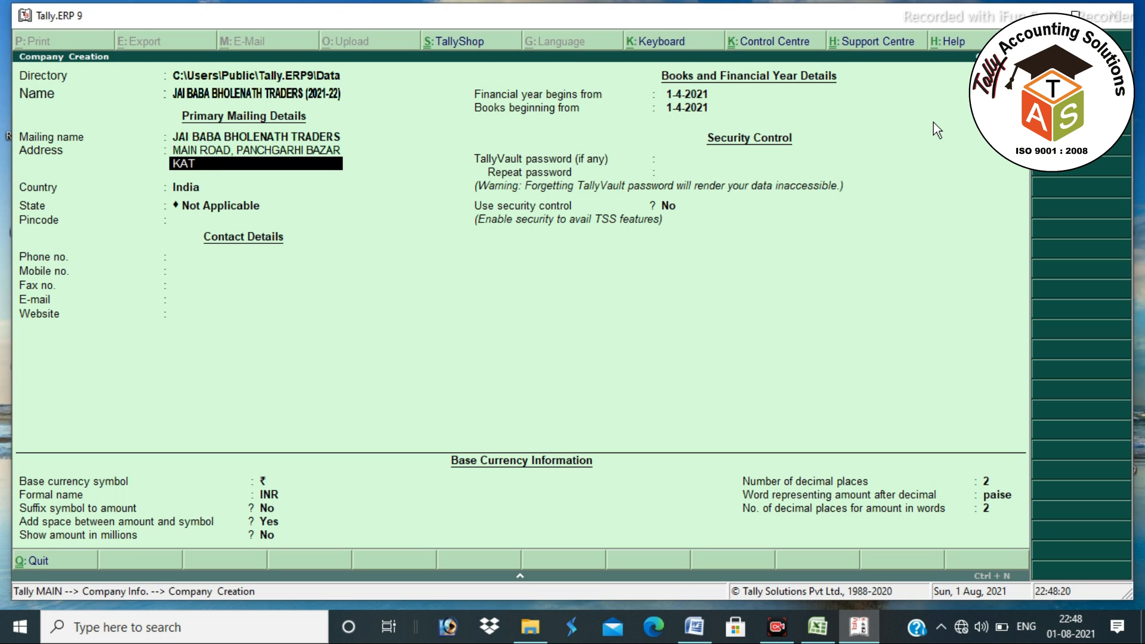
pyautogui.write('RAS DHANBAD')
pyautogui.press('Return')
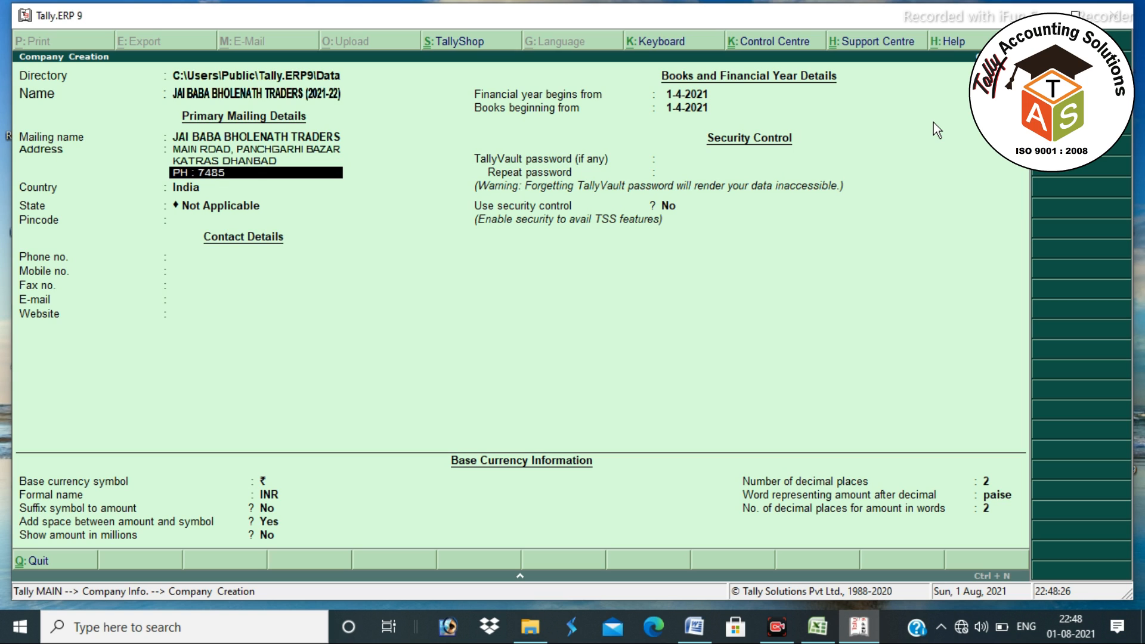
pyautogui.press('Return')
pyautogui.press('Return')
pyautogui.press('Return')
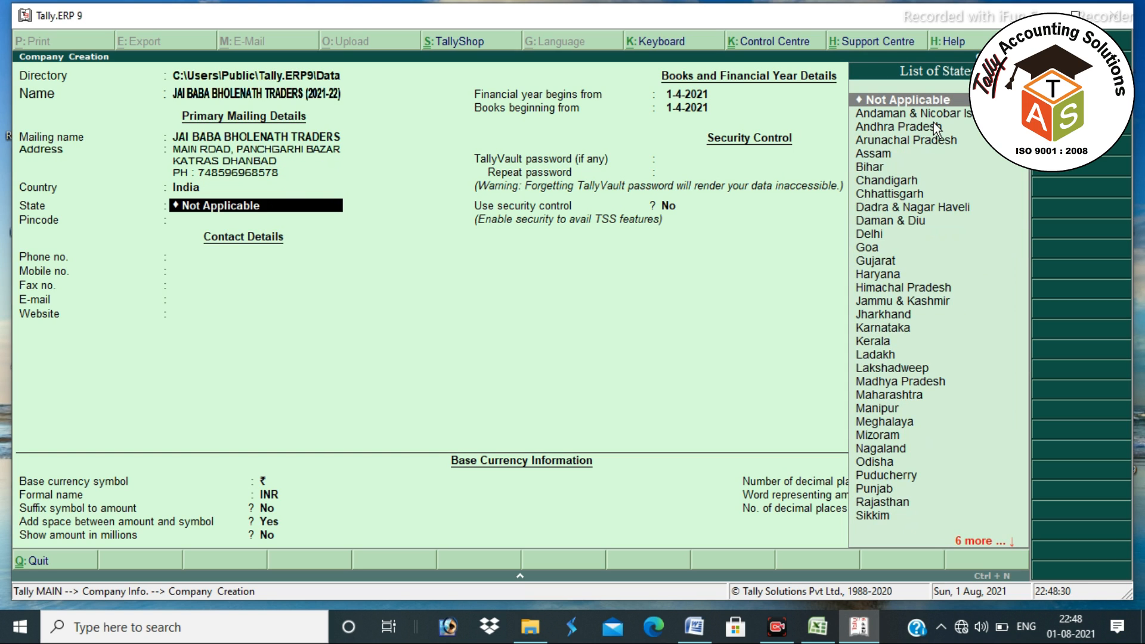
# - Set state Jharkhand and pincode 828113, then accept the books dates and currency settings
pyautogui.write('jh')
pyautogui.press('Return')
pyautogui.write('828113')
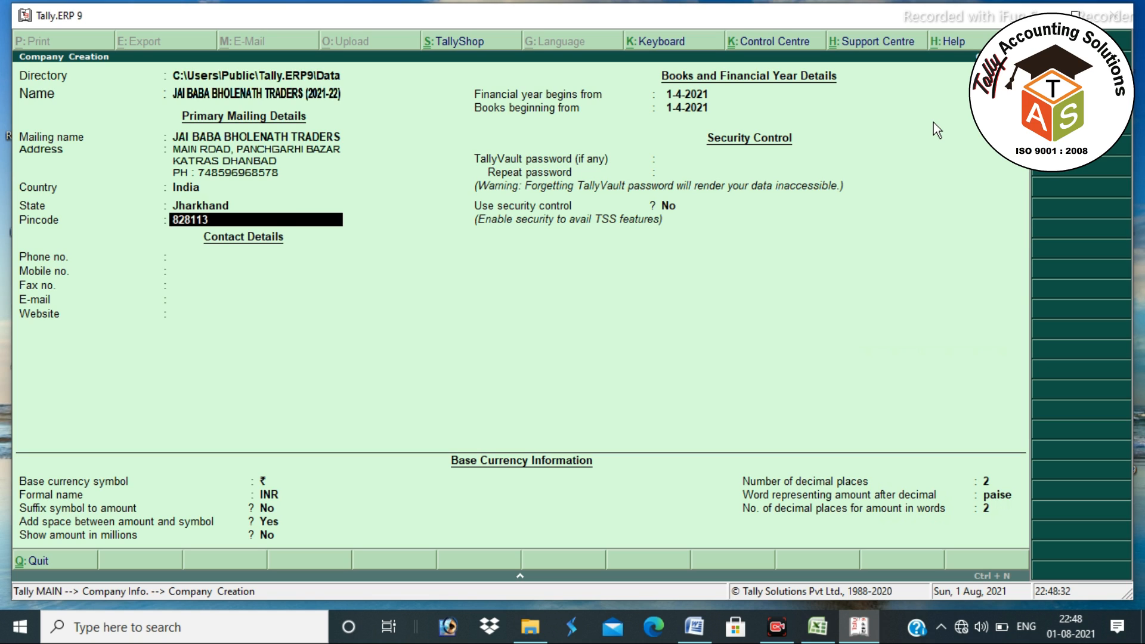
pyautogui.press('Return')
pyautogui.press('Return')
pyautogui.press('Return')
pyautogui.press('Return')
pyautogui.press('Return')
pyautogui.press('Return')
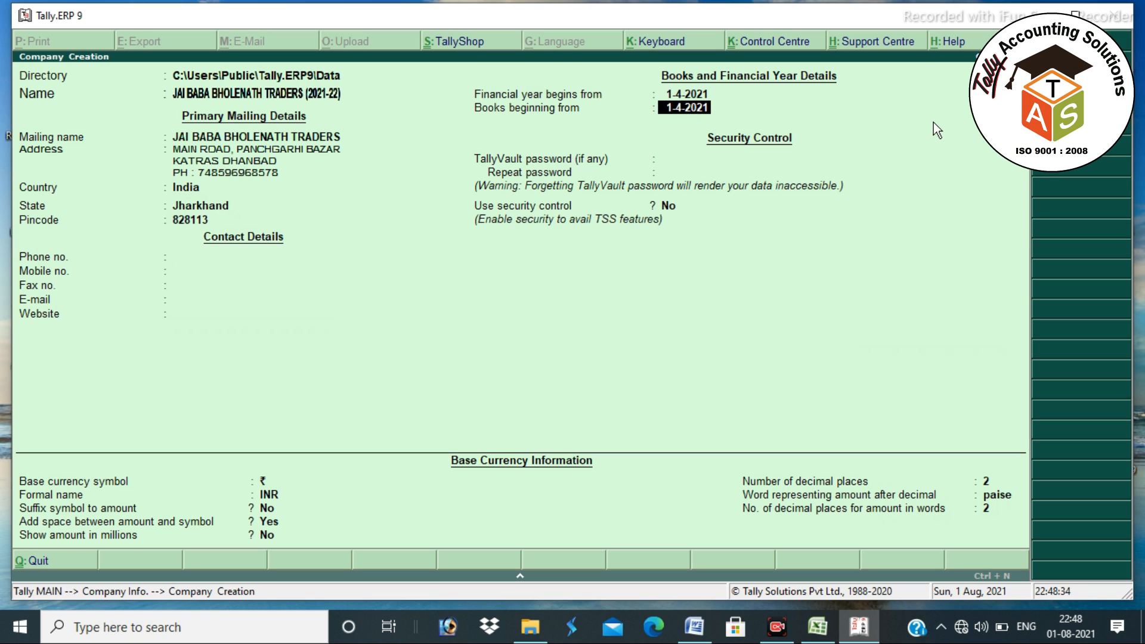
pyautogui.press('BackSpace')
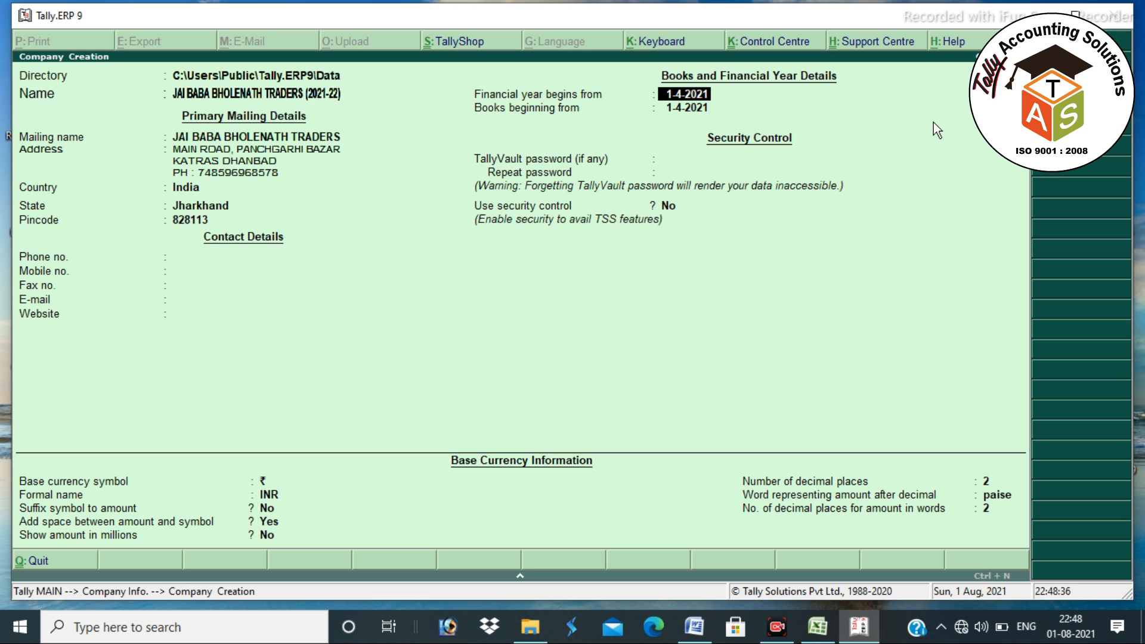
pyautogui.press('Return')
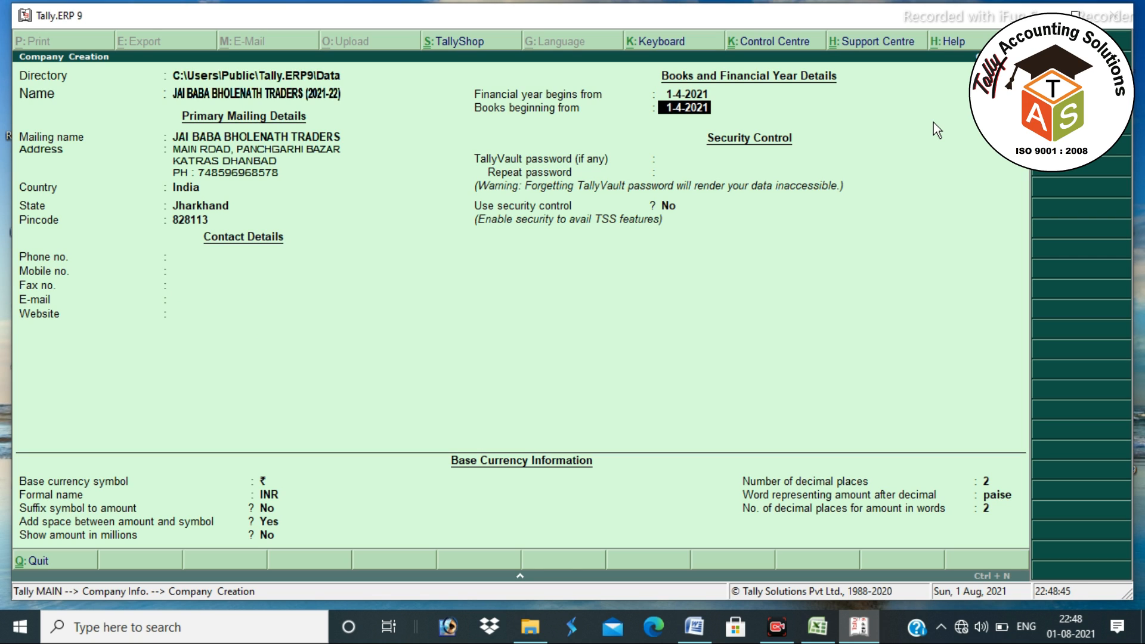
pyautogui.press('Return')
pyautogui.press('Return')
pyautogui.press('Return')
pyautogui.press('Return')
pyautogui.press('Return')
pyautogui.press('Return')
pyautogui.press('Return')
pyautogui.press('Return')
pyautogui.press('Return')
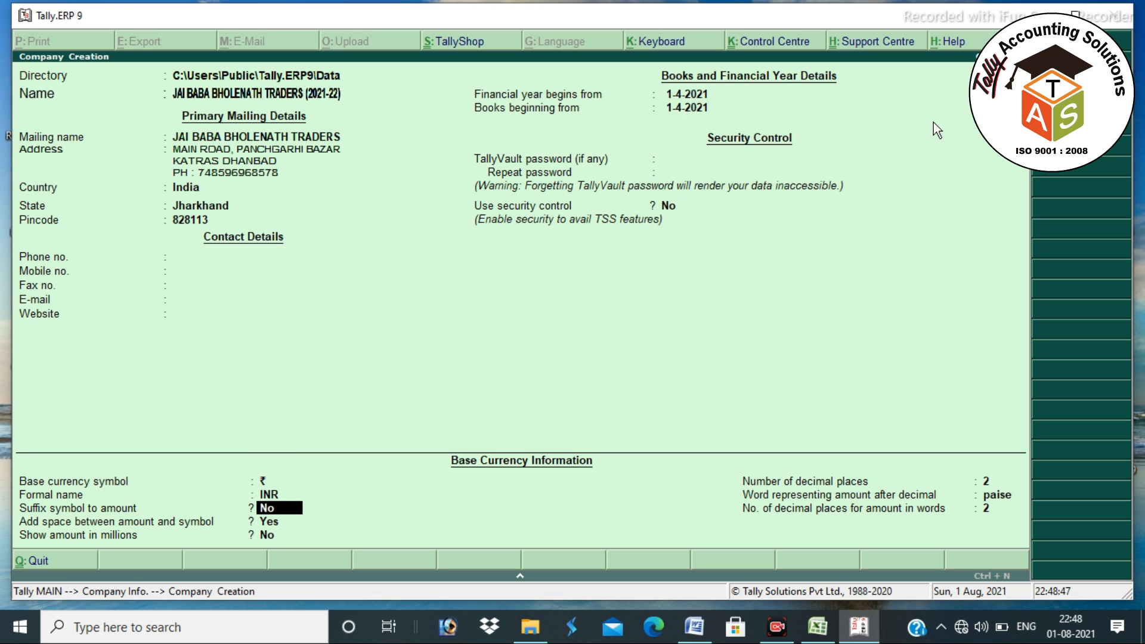
pyautogui.press('Return')
pyautogui.press('Return')
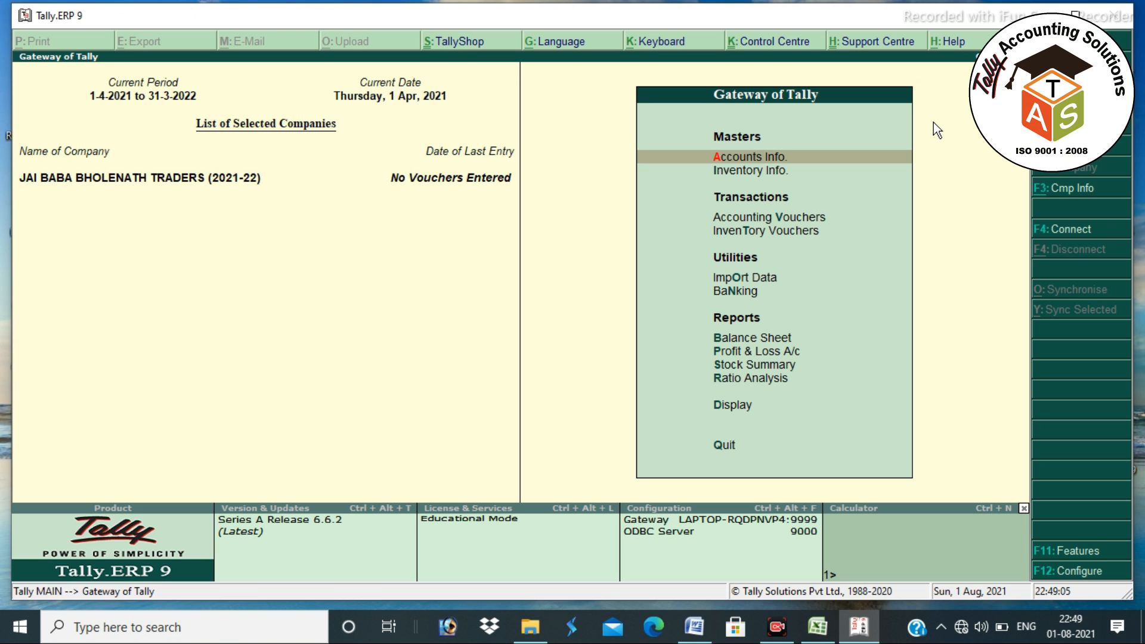
# - Set Enable GST to Yes under Statutory & Taxation features
pyautogui.click(1056, 550)
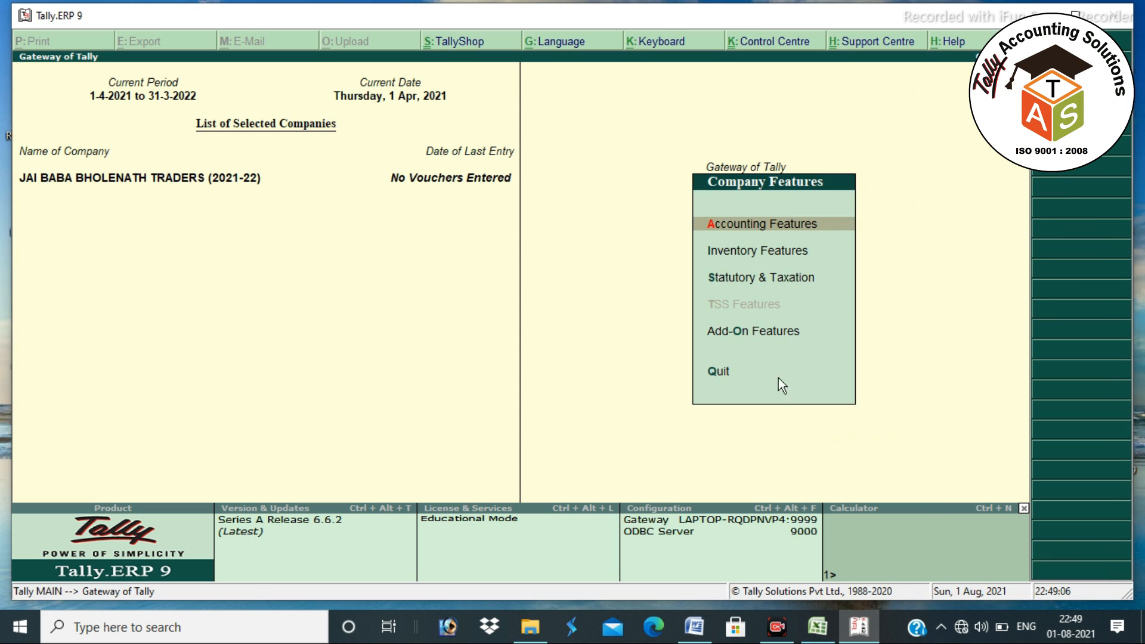
pyautogui.click(755, 280)
pyautogui.press('Down')
pyautogui.press('Up')
pyautogui.press('y')
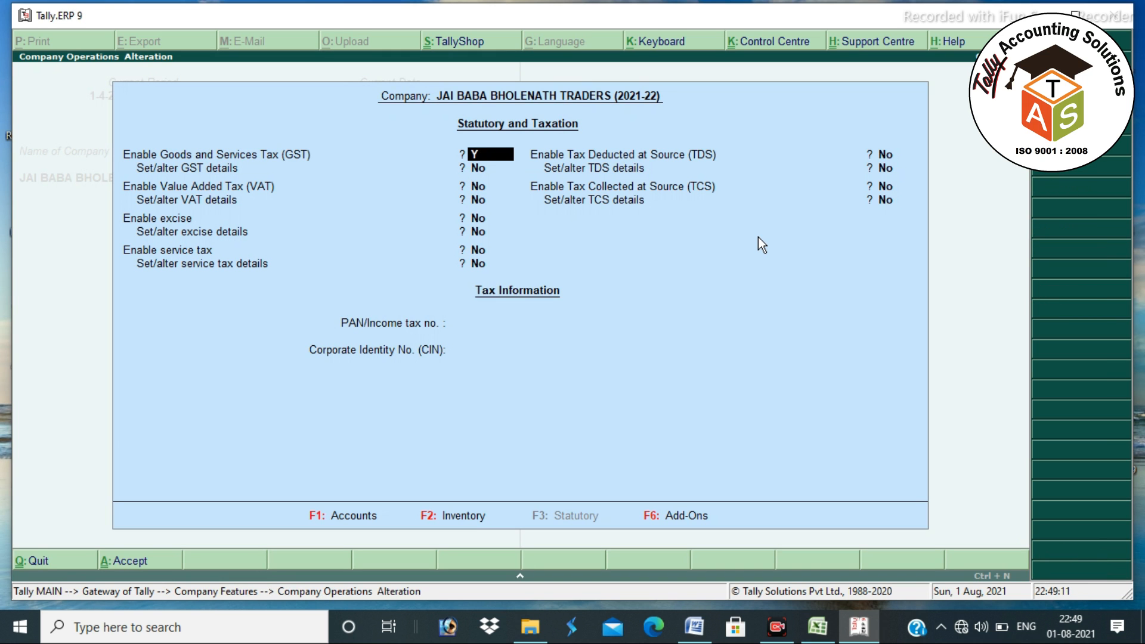
# - Enter the company's GSTIN in GST Details, save the tax settings, and return to Gateway
pyautogui.press('Return')
pyautogui.press('Return')
pyautogui.press('Return')
pyautogui.press('Return')
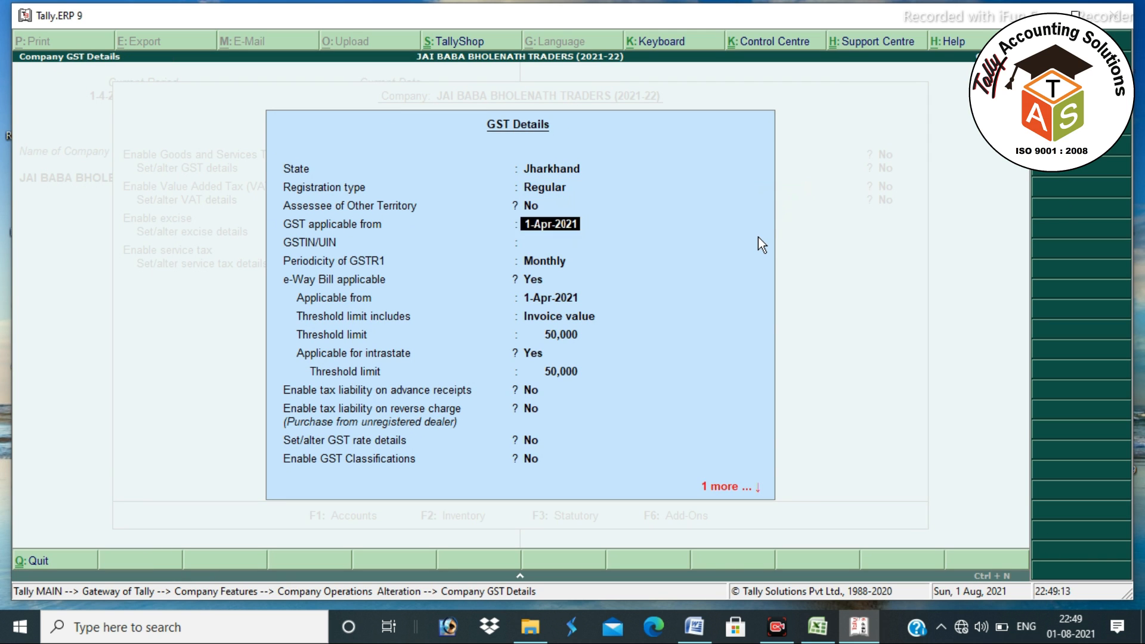
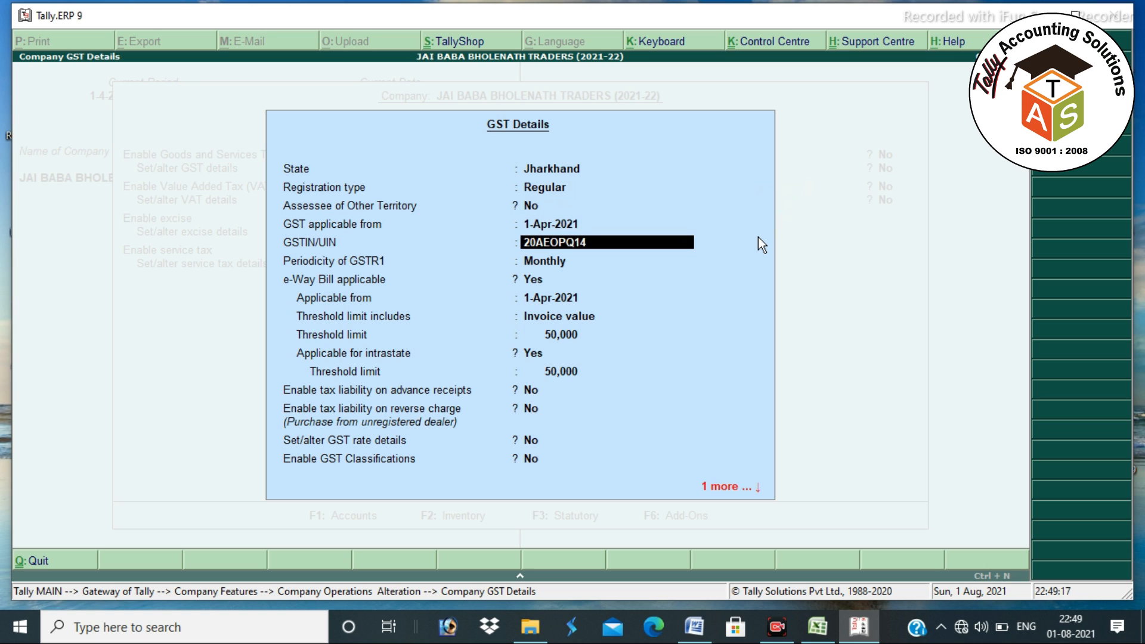
pyautogui.press('Return')
pyautogui.press('Return')
pyautogui.press('Return')
pyautogui.press('Return')
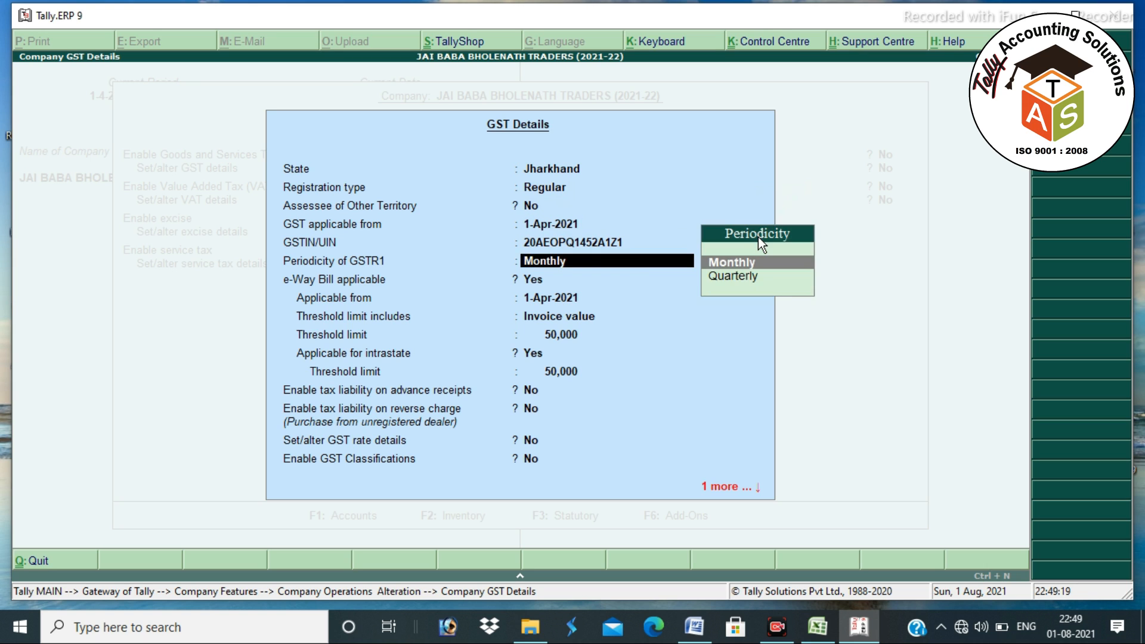
pyautogui.press('Return')
pyautogui.press('Return')
pyautogui.press('Return')
pyautogui.press('Return')
pyautogui.press('Return')
pyautogui.press('Return')
pyautogui.press('Return')
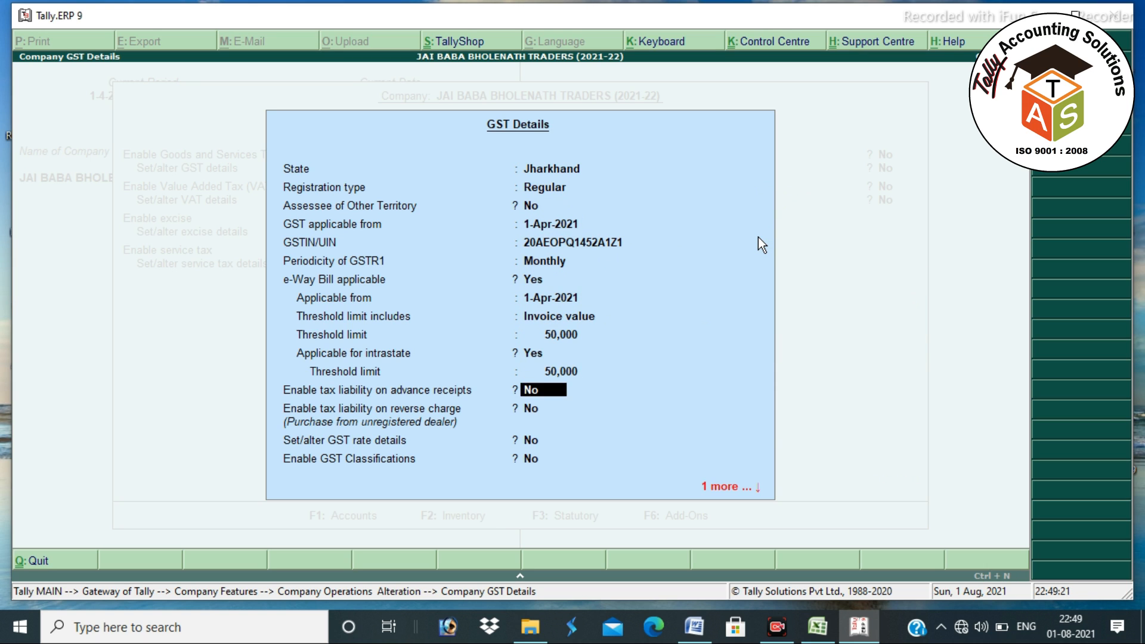
pyautogui.press('Return')
pyautogui.press('Return')
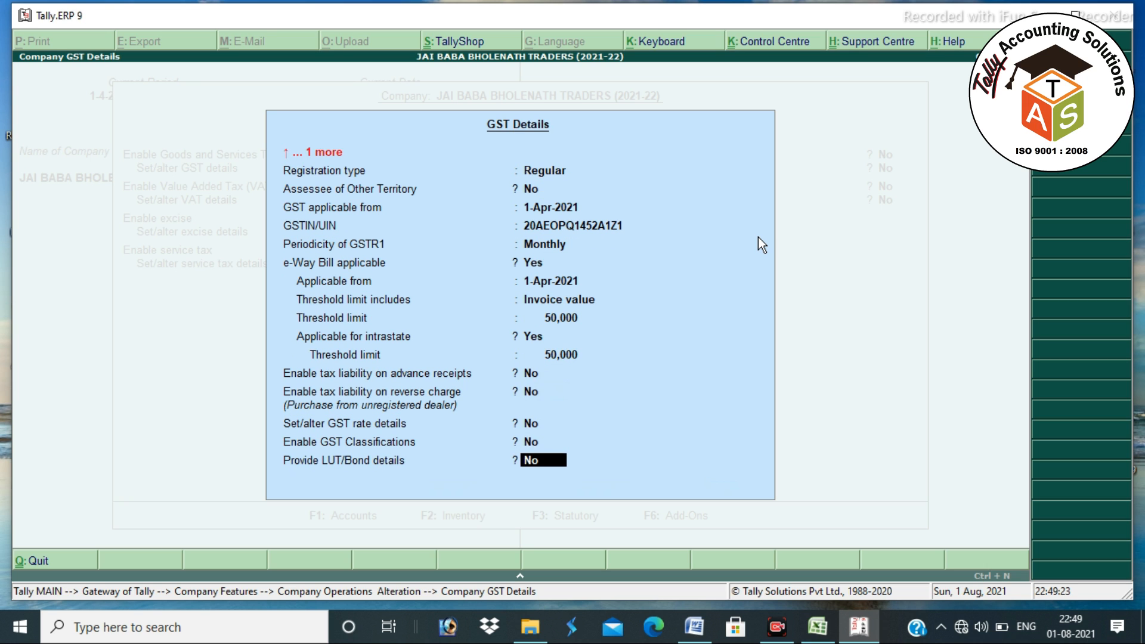
pyautogui.press('Return')
pyautogui.press('Return')
pyautogui.press('Return')
pyautogui.press('Return')
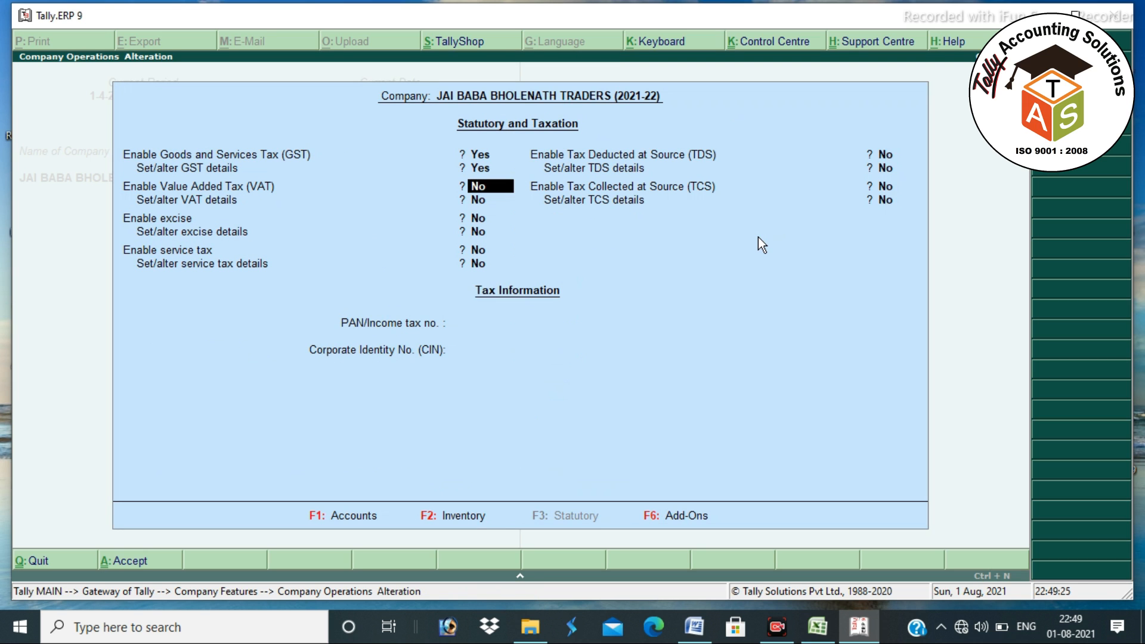
pyautogui.press('Return')
pyautogui.press('Return')
pyautogui.press('Return')
pyautogui.press('Return')
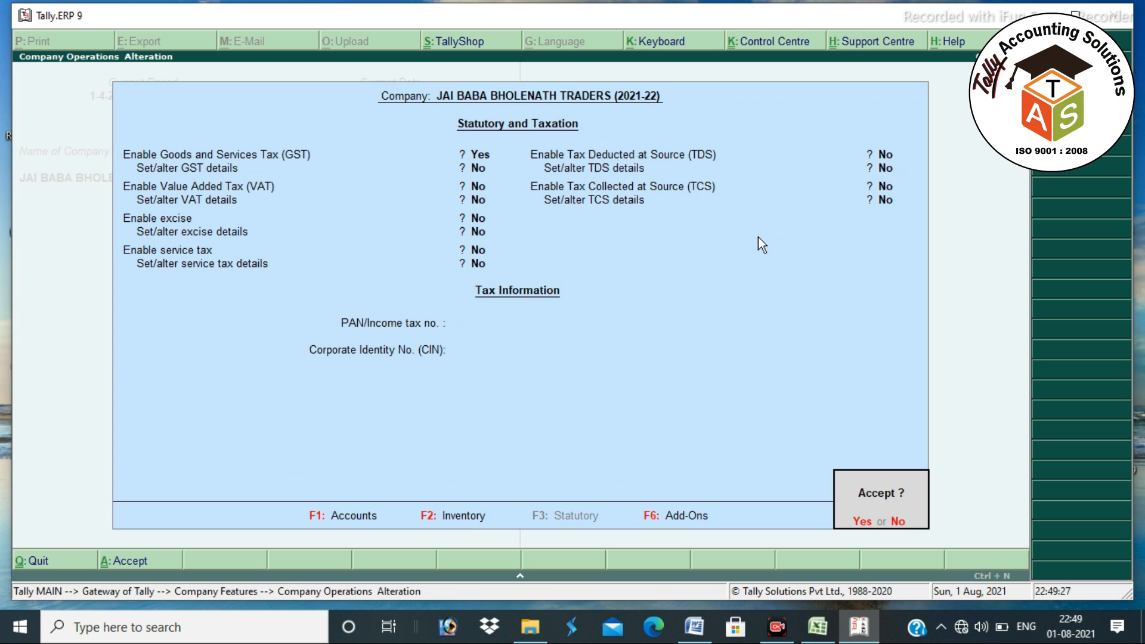
pyautogui.press('Return')
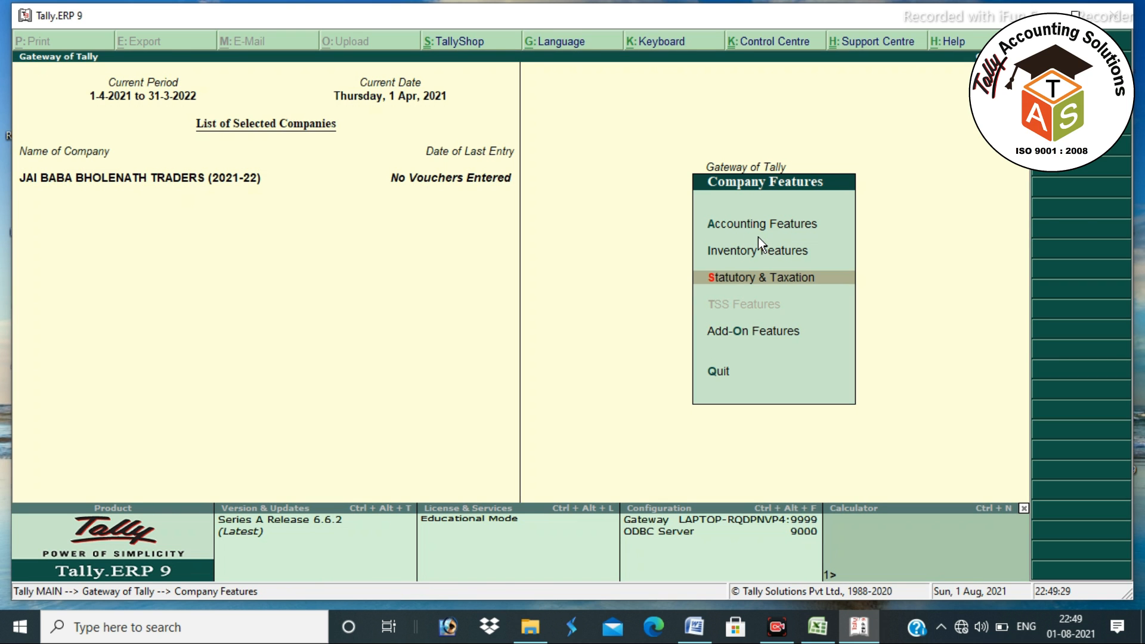
pyautogui.press('Escape')
pyautogui.press('Escape')
pyautogui.press('Escape')
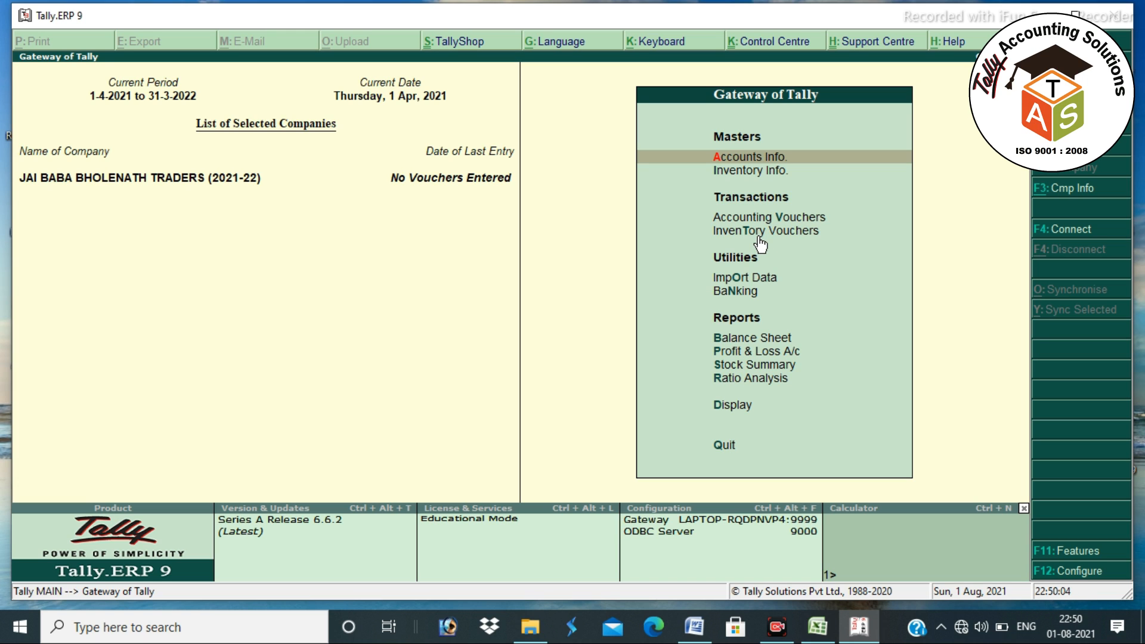
# - Open Accounts Info. > Ledgers > Create for a new ledger
pyautogui.press('Return')
pyautogui.press('Down')
pyautogui.press('Return')
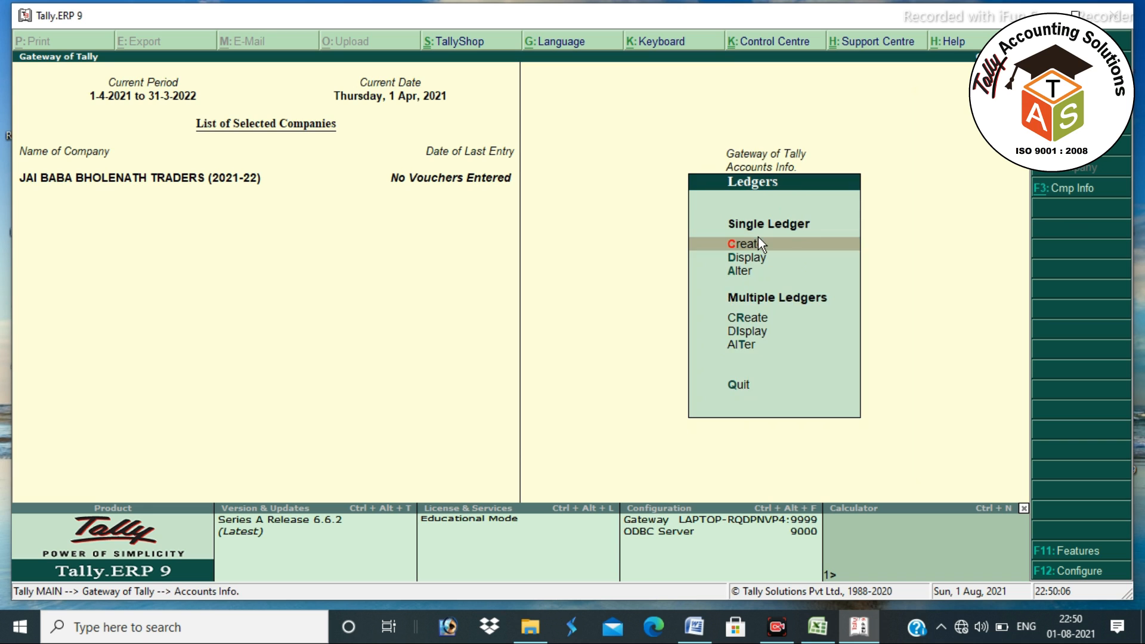
pyautogui.press('Return')
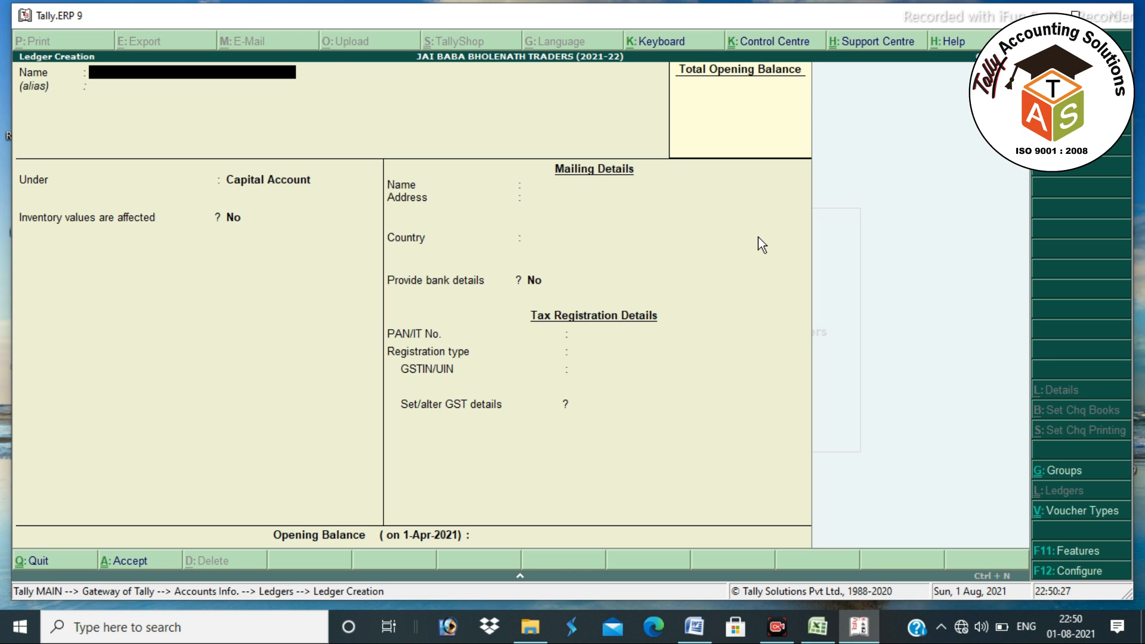
# - Name the ledger SHREE BALAJI SALES under Sundry Creditors with address KATRAS
pyautogui.write('SHREE BALAJI SALES')
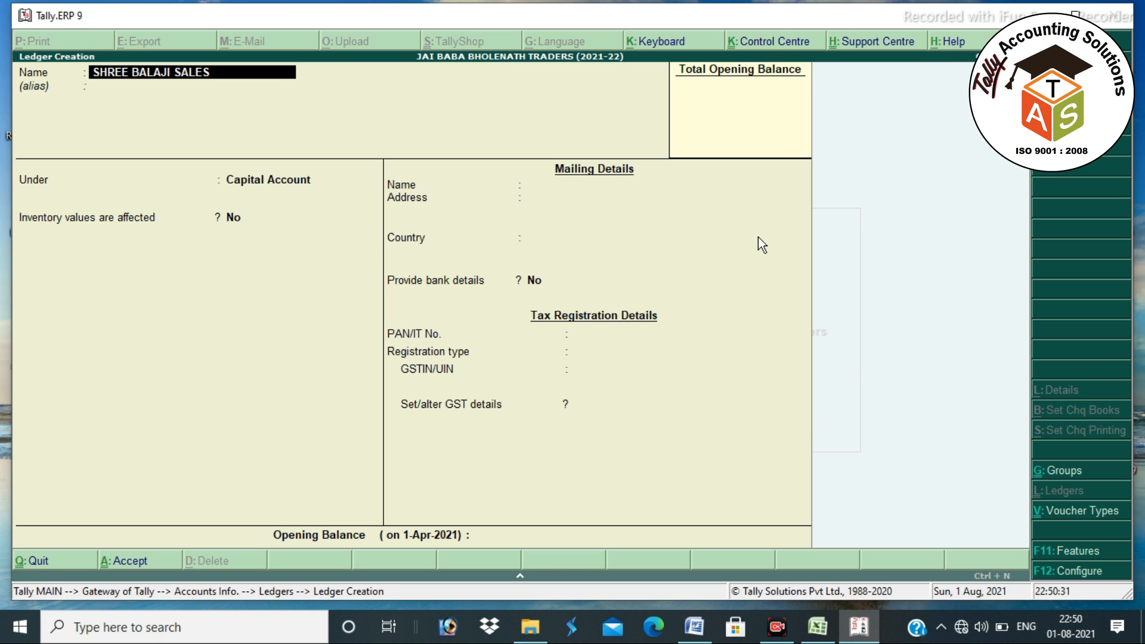
pyautogui.press('Return')
pyautogui.press('Return')
pyautogui.write('SUND')
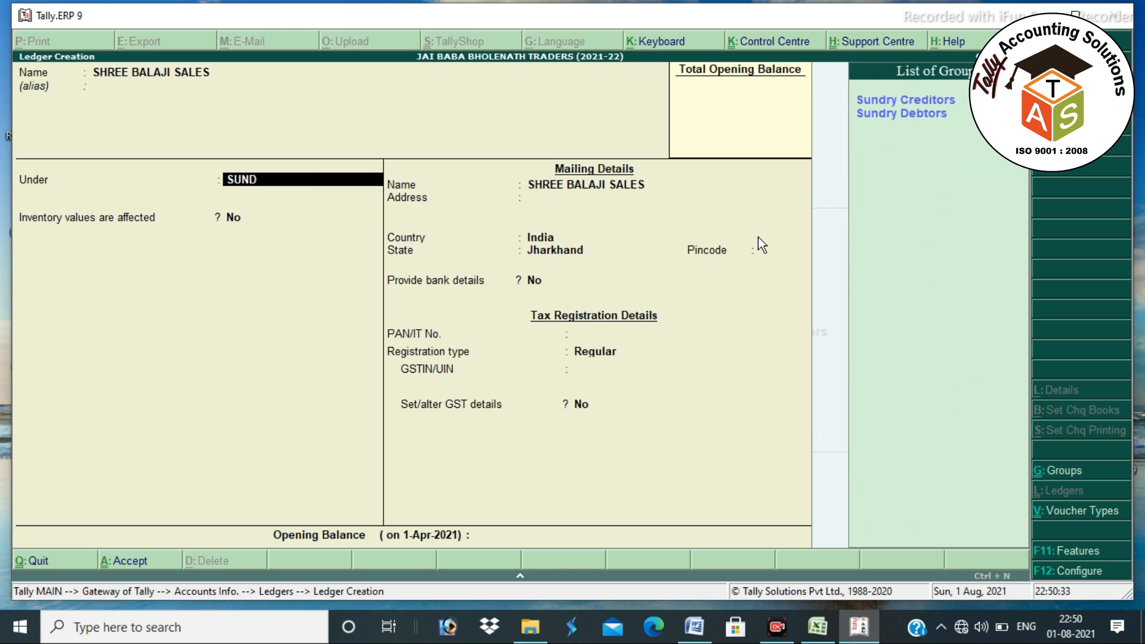
pyautogui.press('Return')
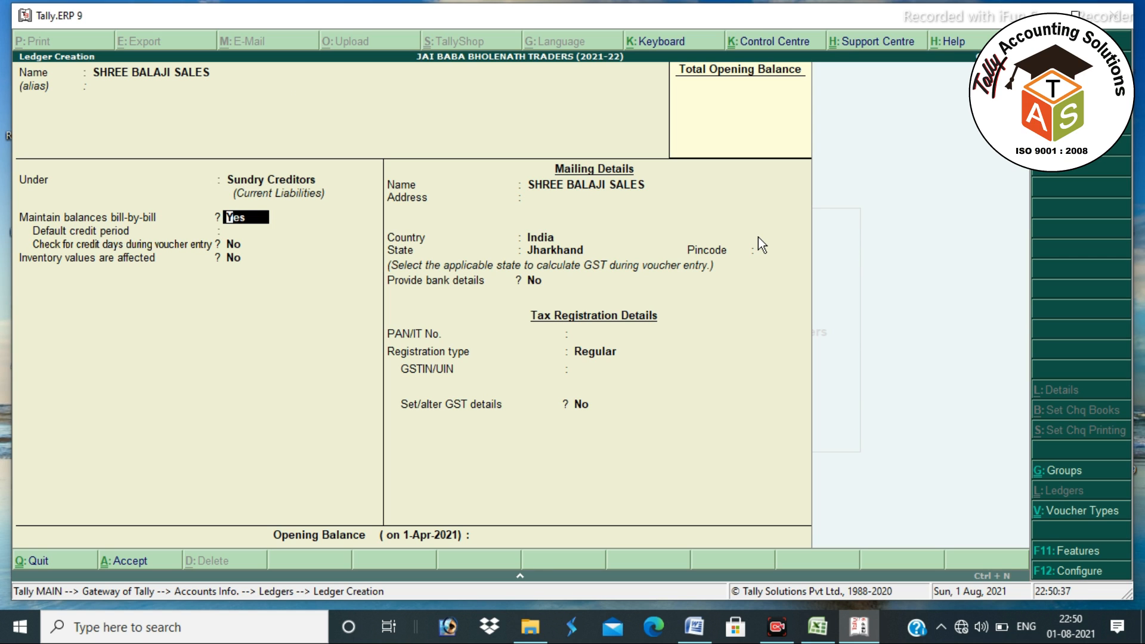
pyautogui.press('Return')
pyautogui.press('Return')
pyautogui.press('Return')
pyautogui.press('Return')
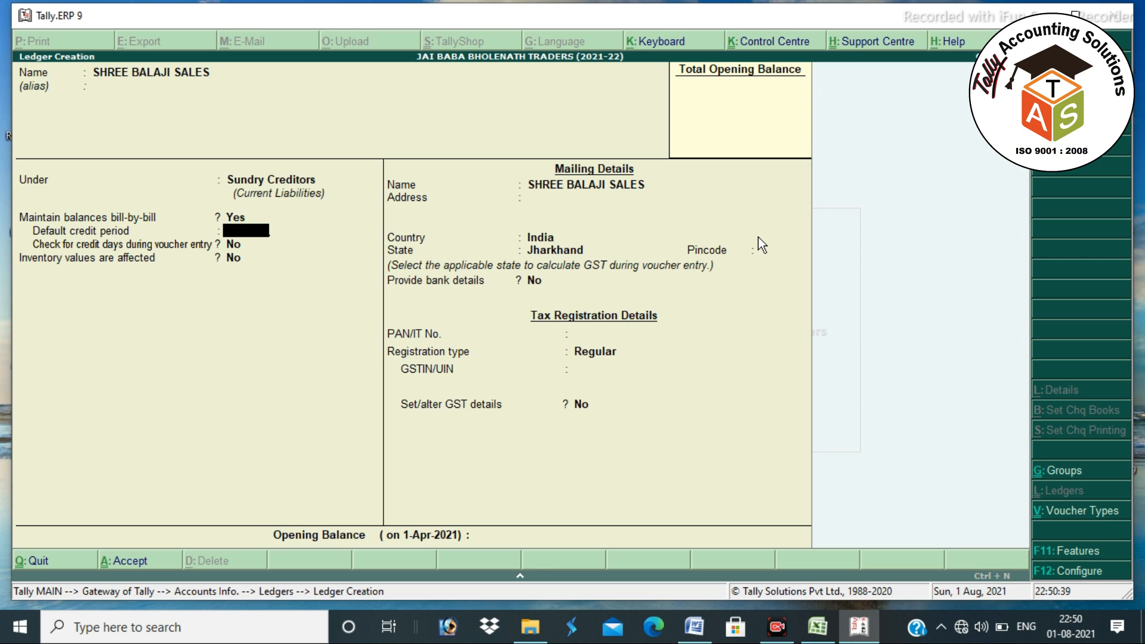
pyautogui.write('KATRAS')
pyautogui.press('Return')
pyautogui.press('Return')
pyautogui.press('Return')
pyautogui.press('Return')
pyautogui.press('Return')
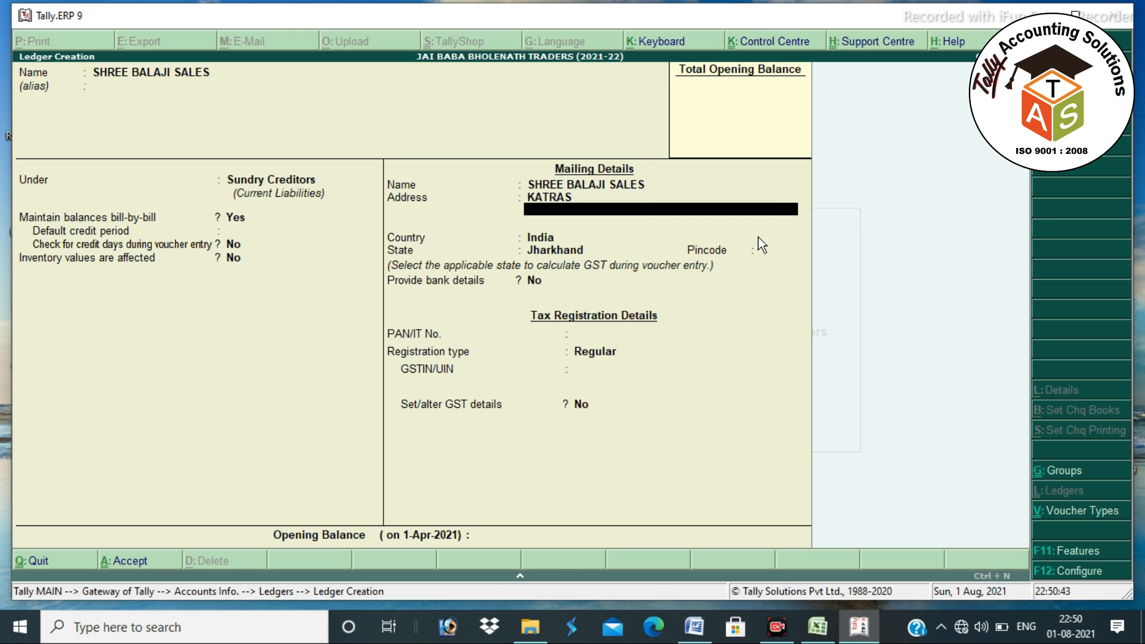
pyautogui.press('Return')
pyautogui.press('Return')
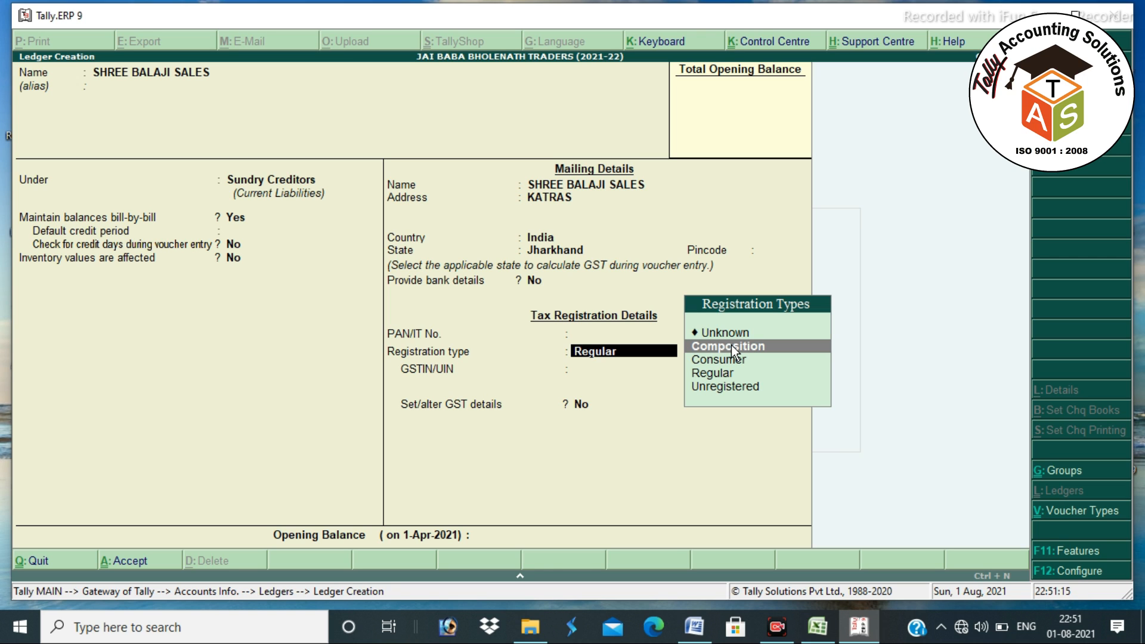
# - Set registration type Regular and enter the supplier's GSTIN
pyautogui.press('Down')
pyautogui.press('Down')
pyautogui.press('Return')
pyautogui.press('Return')
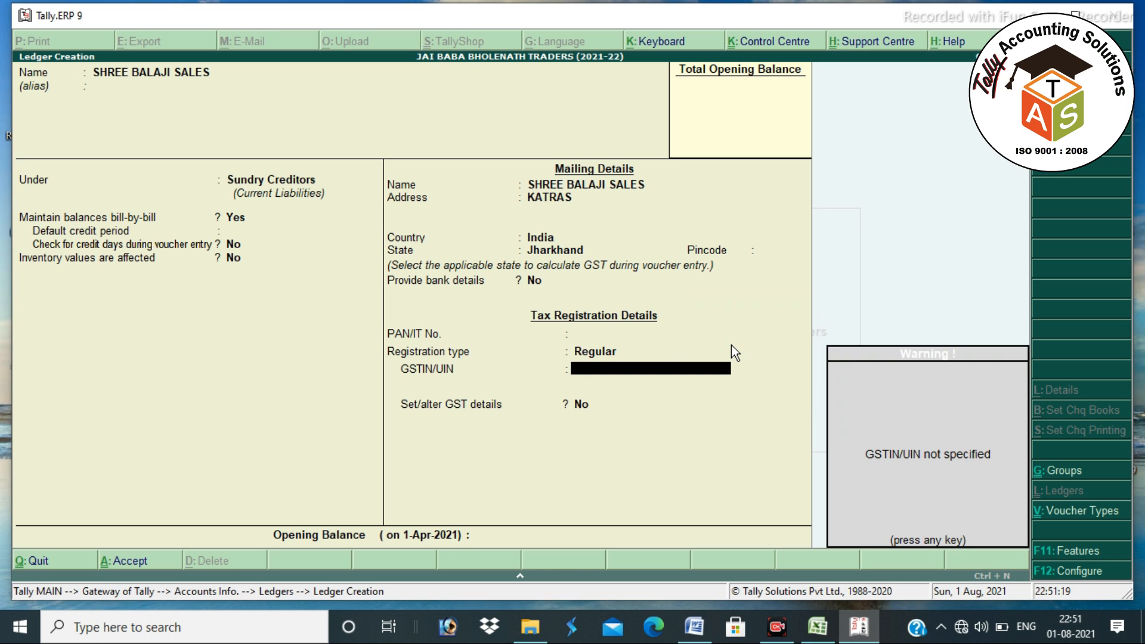
pyautogui.press('Return')
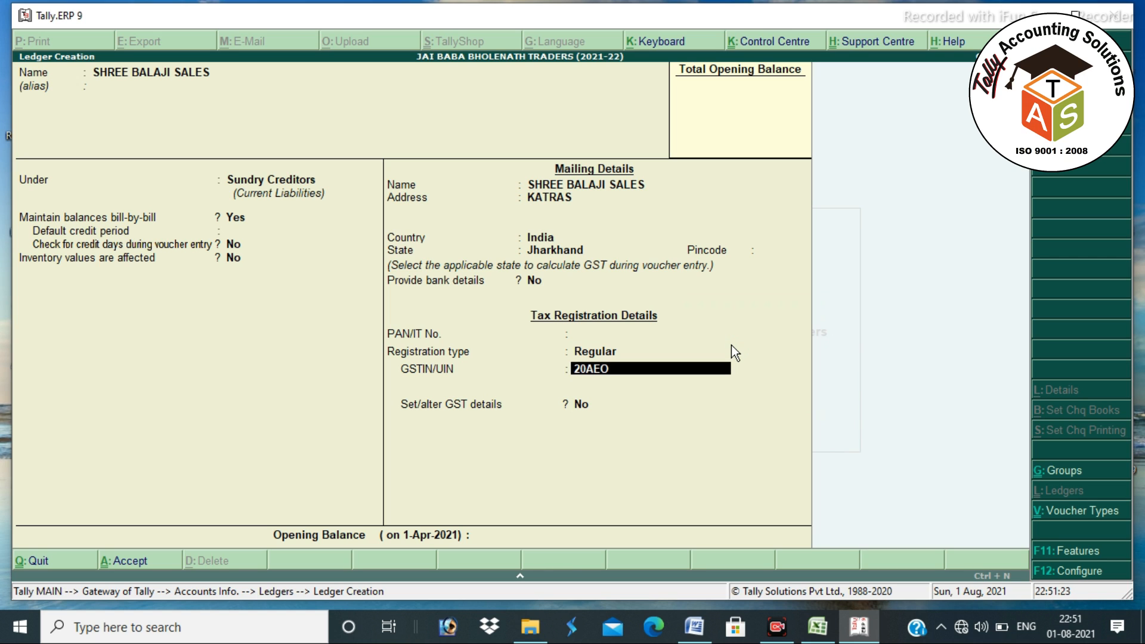
pyautogui.press('Return')
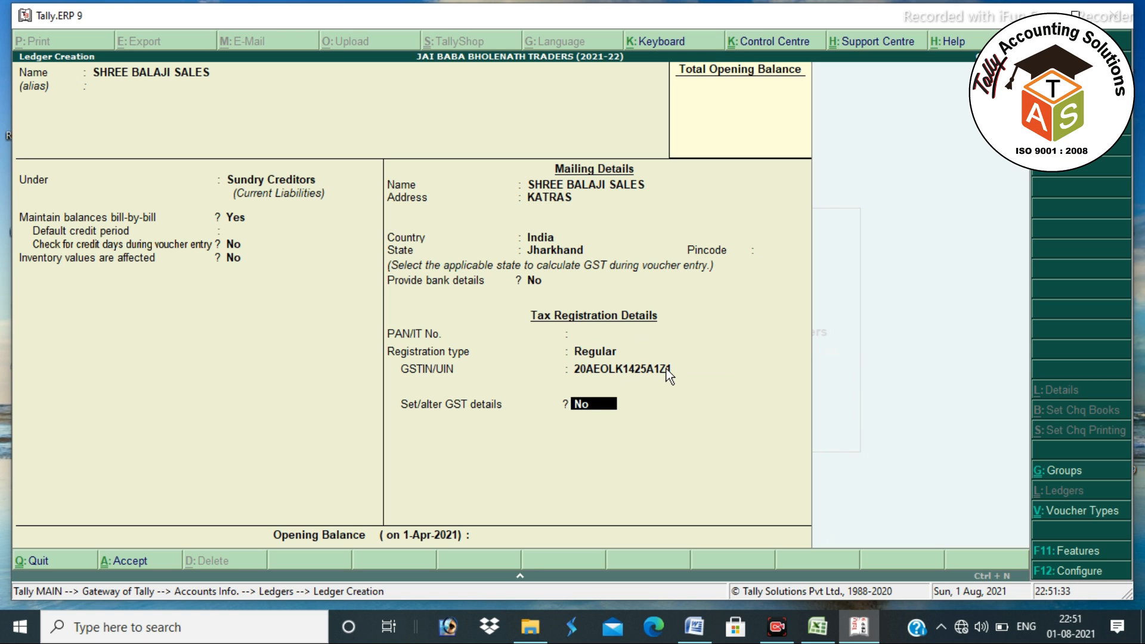
# - Enter an opening balance of 15,600 and keep it as Cr
pyautogui.press('Return')
pyautogui.press('Return')
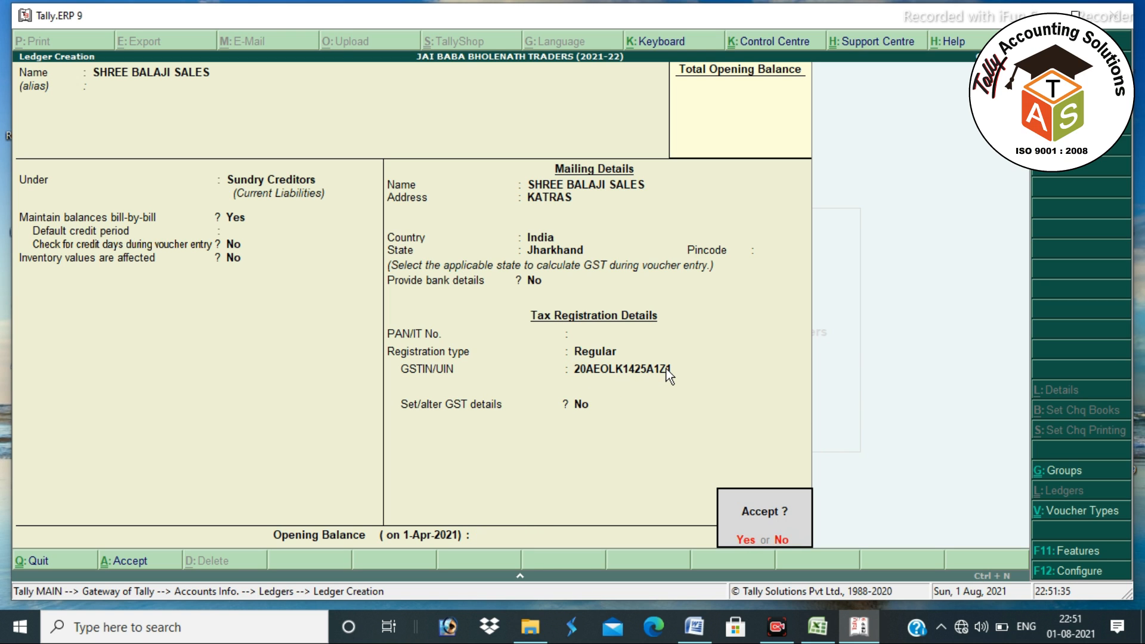
pyautogui.press('Escape')
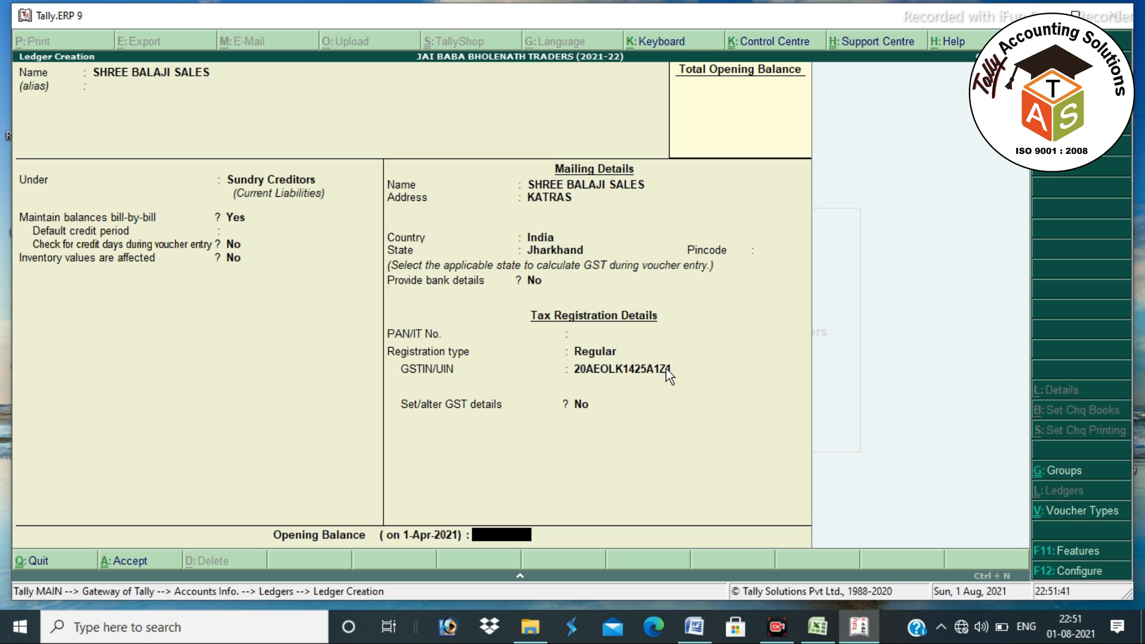
pyautogui.write('15600')
pyautogui.press('Return')
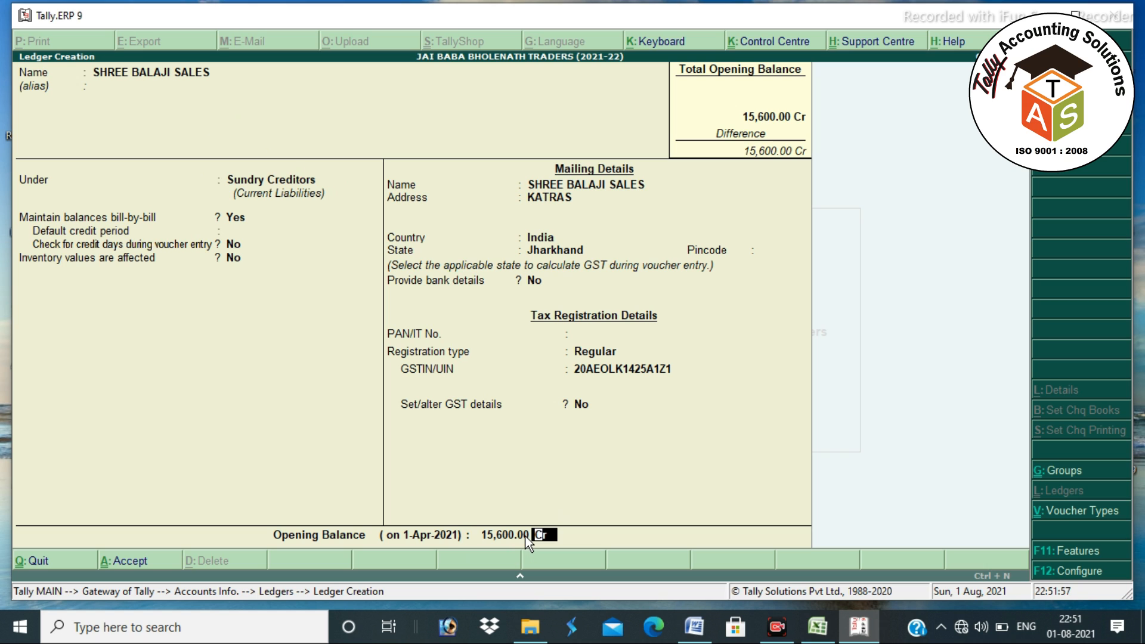
pyautogui.press('Return')
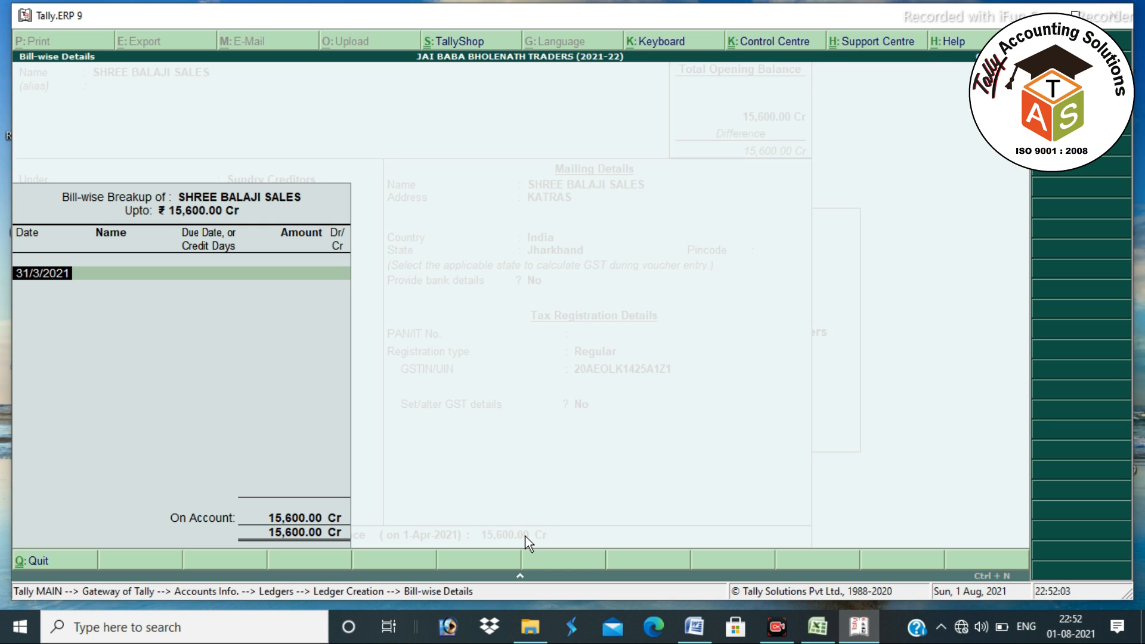
# - Add bill SBS/20-21/452 dated 1.8.2020 for 8,500 Cr
pyautogui.write('1.8.2020')
pyautogui.press('Return')
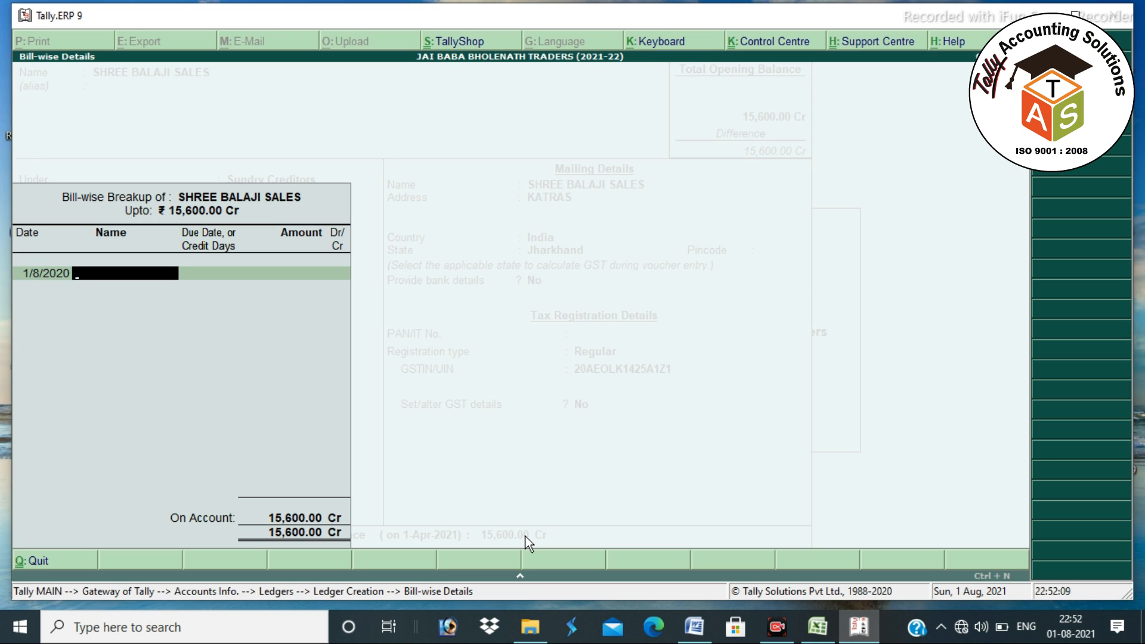
pyautogui.write('SBS/20-21/452')
pyautogui.press('Return')
pyautogui.press('Return')
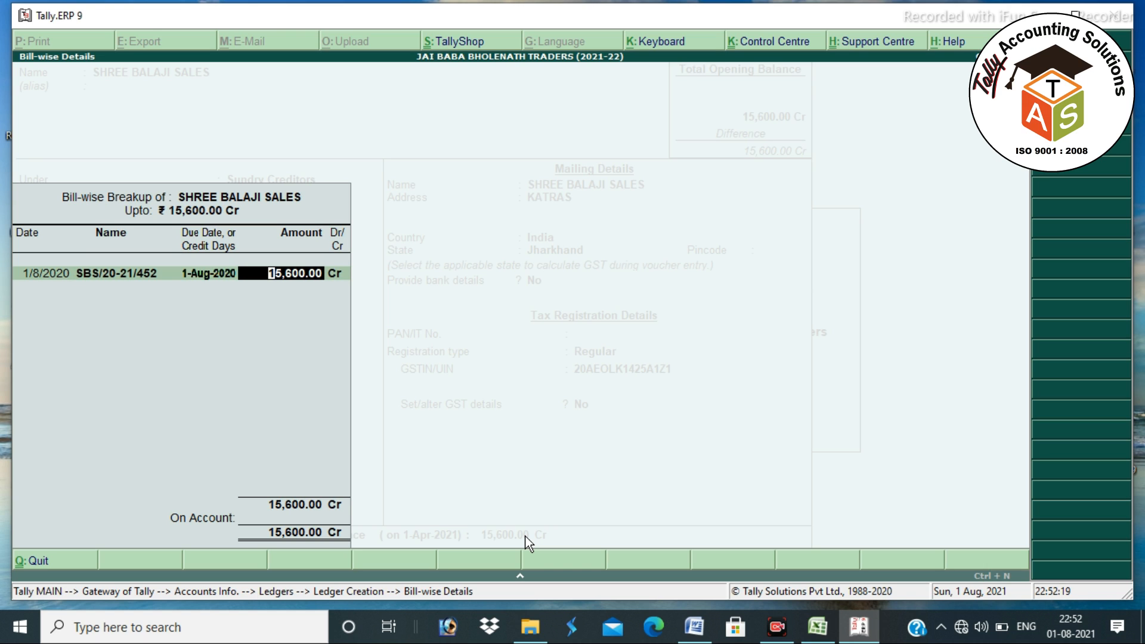
pyautogui.write('8,500')
# - Add bill SBS/20-21/455 dated 2.8.2020 for 7,100 Cr and close the breakup
pyautogui.press('Return')
pyautogui.press('Return')
pyautogui.write('2-8-2020')
pyautogui.press('Return')
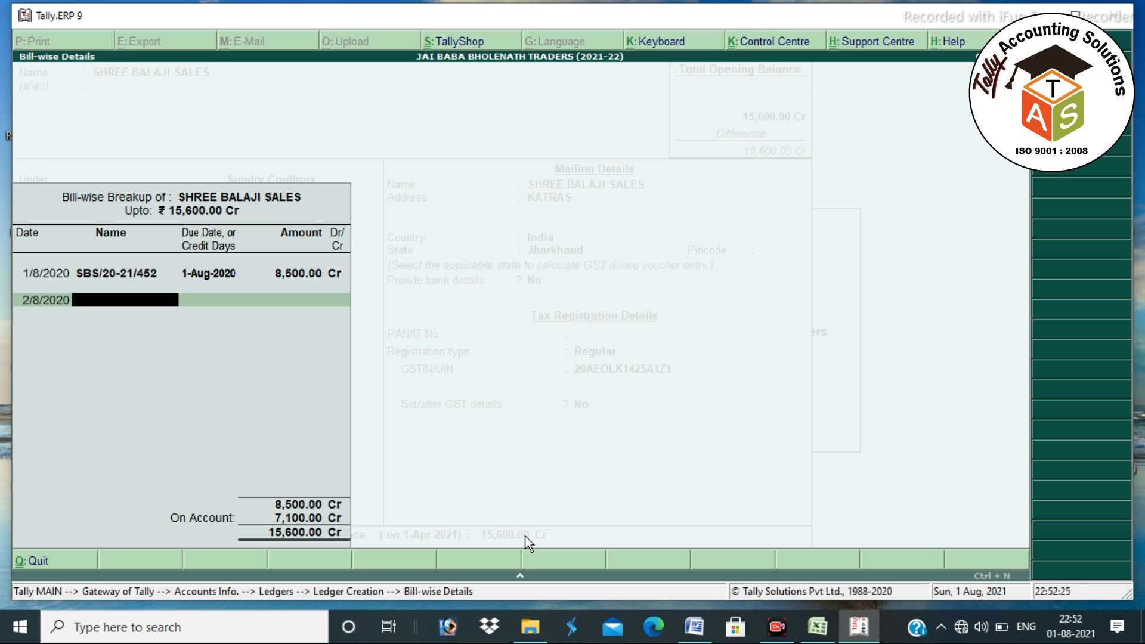
pyautogui.write('SBS/20-21/455')
pyautogui.press('Return')
pyautogui.press('Return')
pyautogui.press('Return')
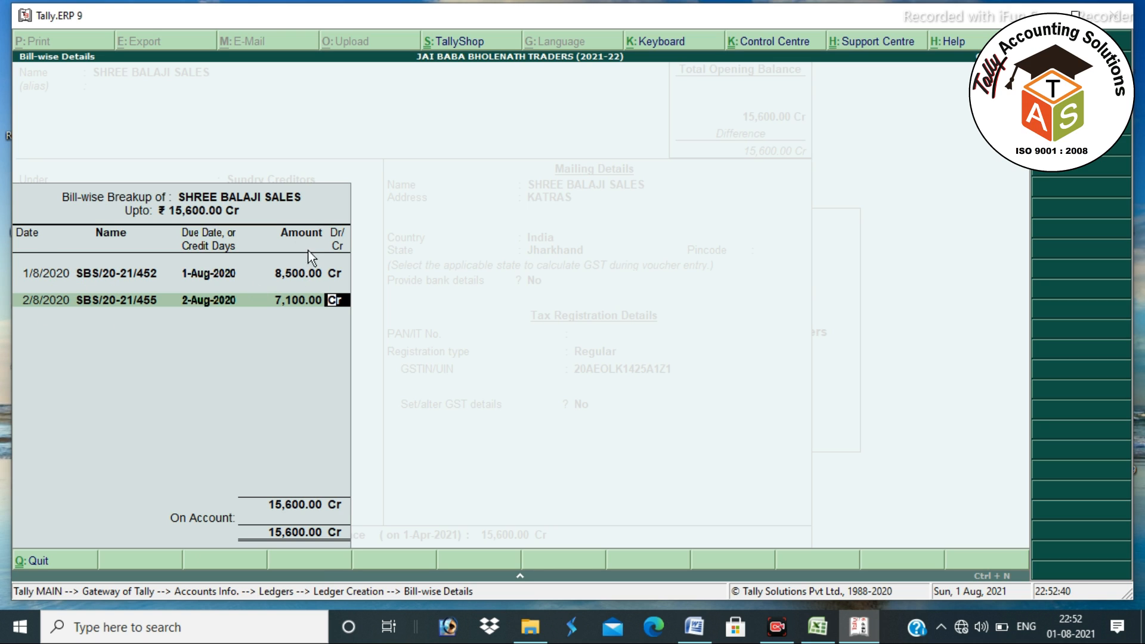
pyautogui.press('Return')
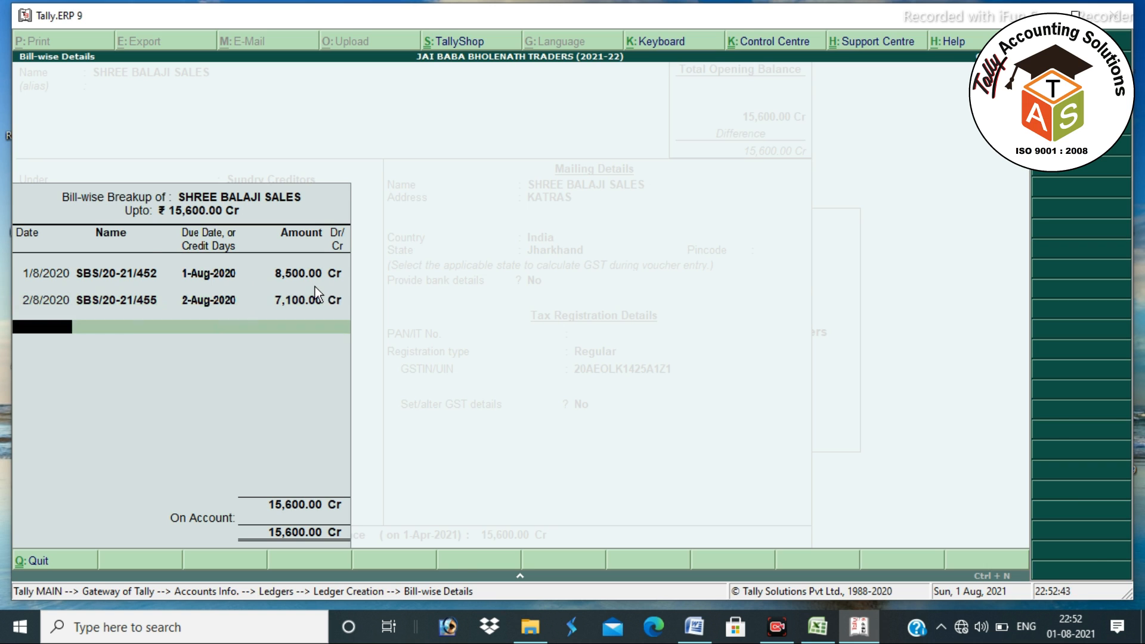
pyautogui.press('Return')
pyautogui.press('Return')
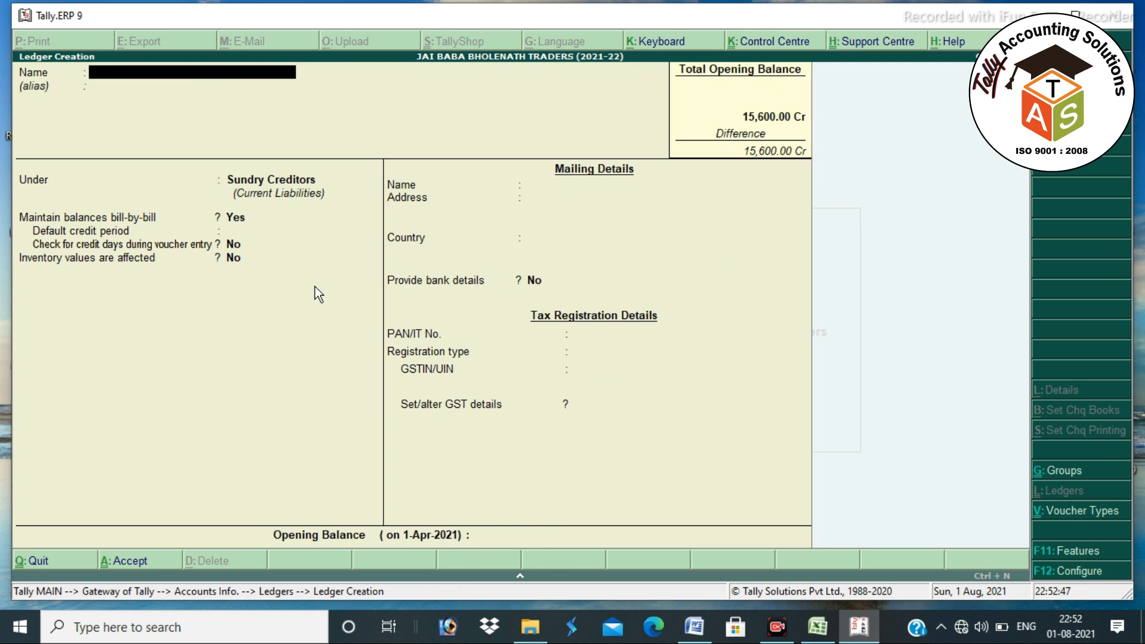
# - Name the next creditor ledger and keep it under Sundry Creditors
pyautogui.write('SHRE')
pyautogui.press('BackSpace')
pyautogui.press('BackSpace')
pyautogui.press('BackSpace')
pyautogui.press('BackSpace')
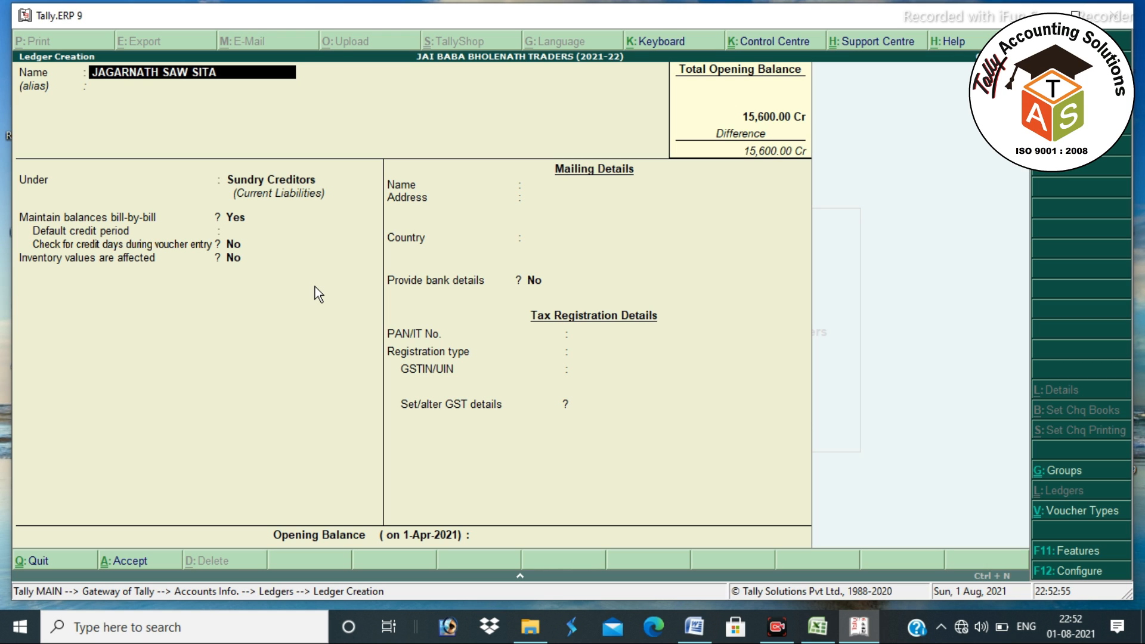
pyautogui.press('Return')
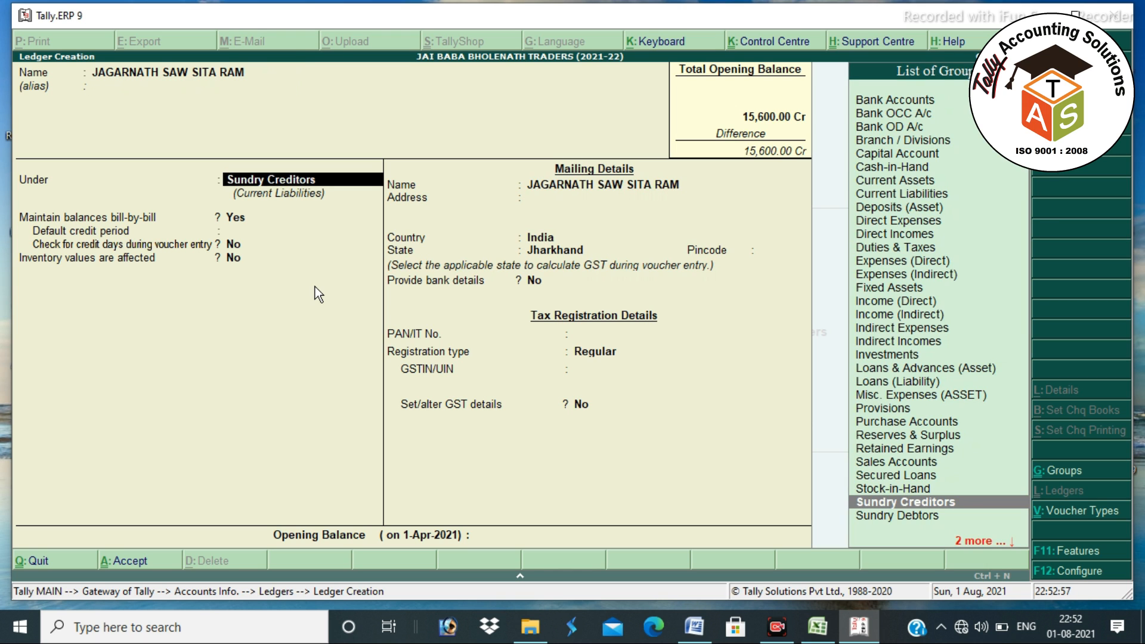
pyautogui.press('Return')
pyautogui.press('Return')
pyautogui.press('Return')
pyautogui.press('Return')
pyautogui.press('Return')
pyautogui.press('Return')
pyautogui.press('Return')
pyautogui.press('Return')
pyautogui.press('Return')
pyautogui.press('Return')
pyautogui.press('Return')
pyautogui.press('Return')
pyautogui.press('Return')
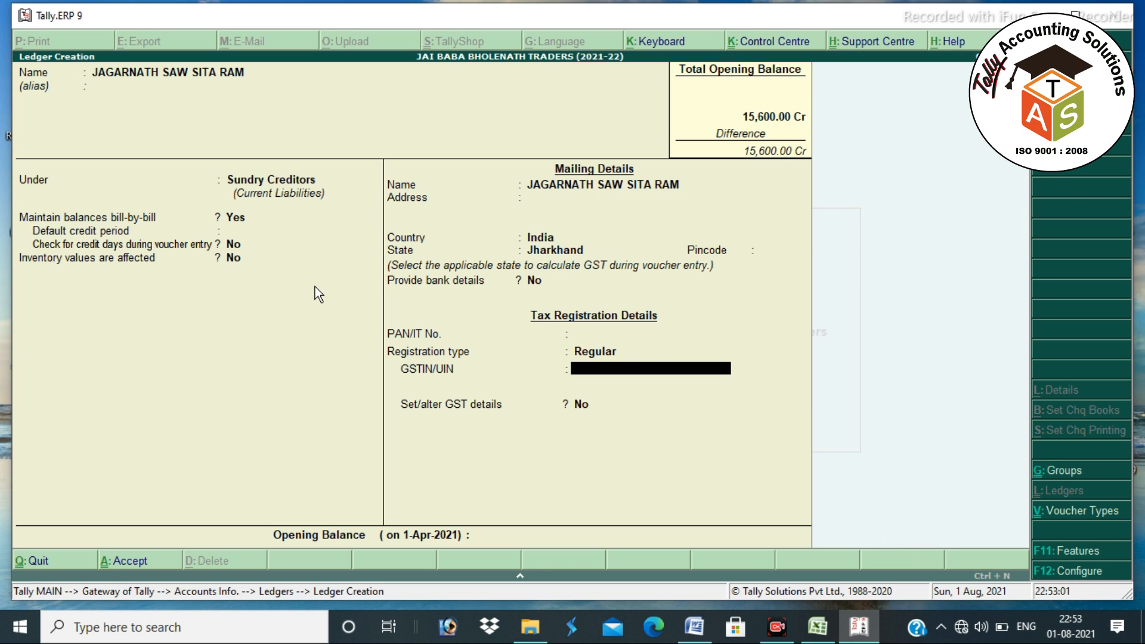
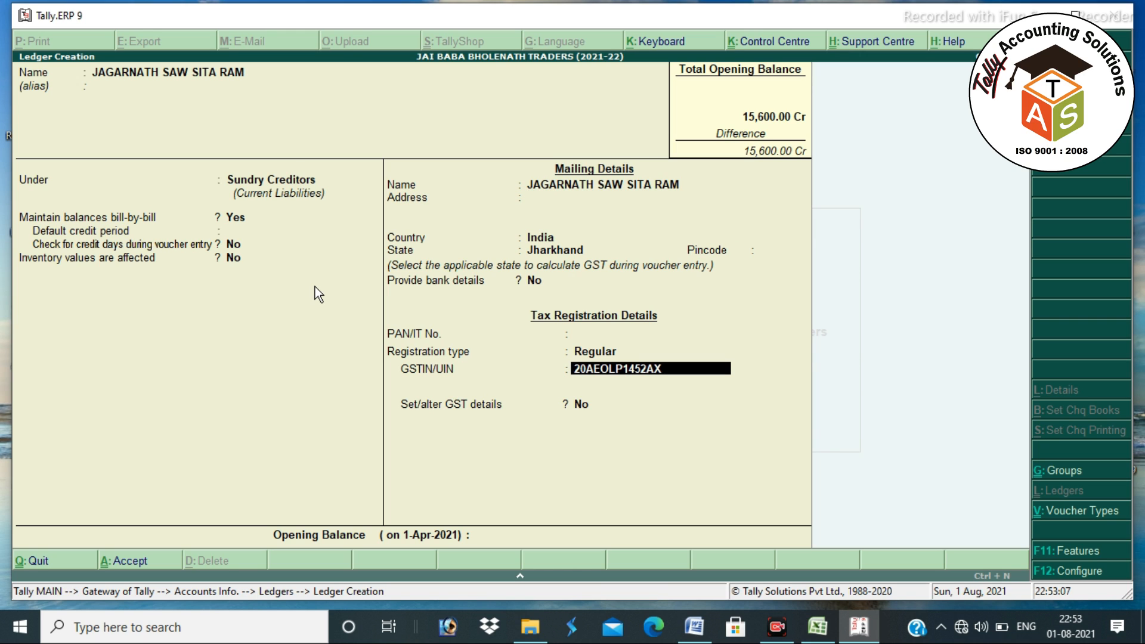
# - Enter the creditor's GSTIN, fixing typos, and dismiss the verification warning
pyautogui.press('Return')
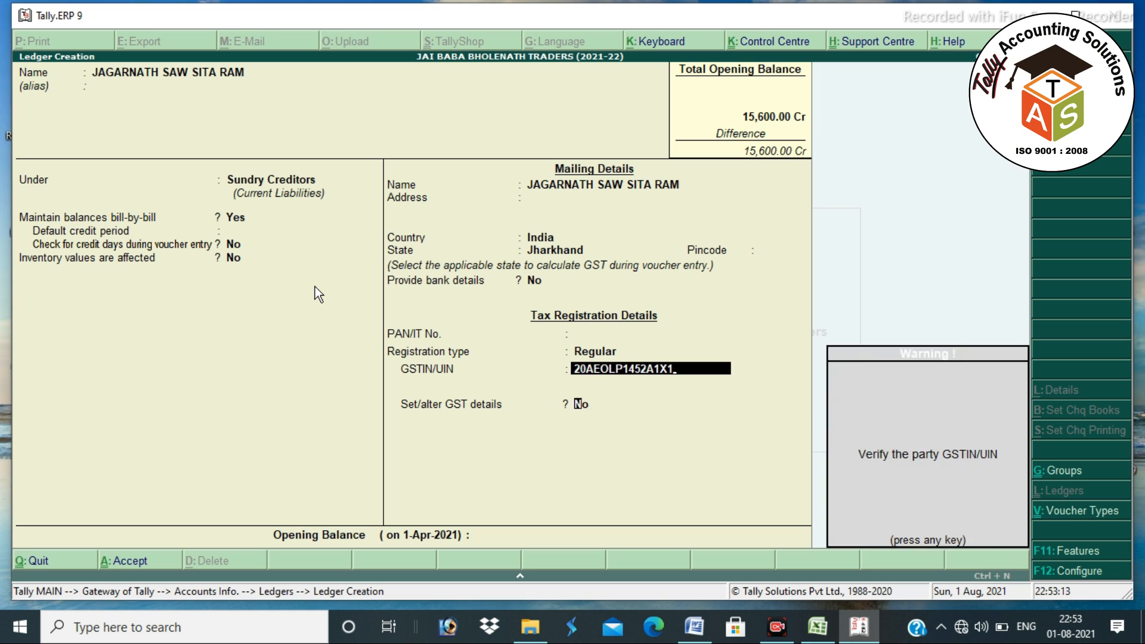
pyautogui.press('Return')
pyautogui.press('Return')
pyautogui.press('Return')
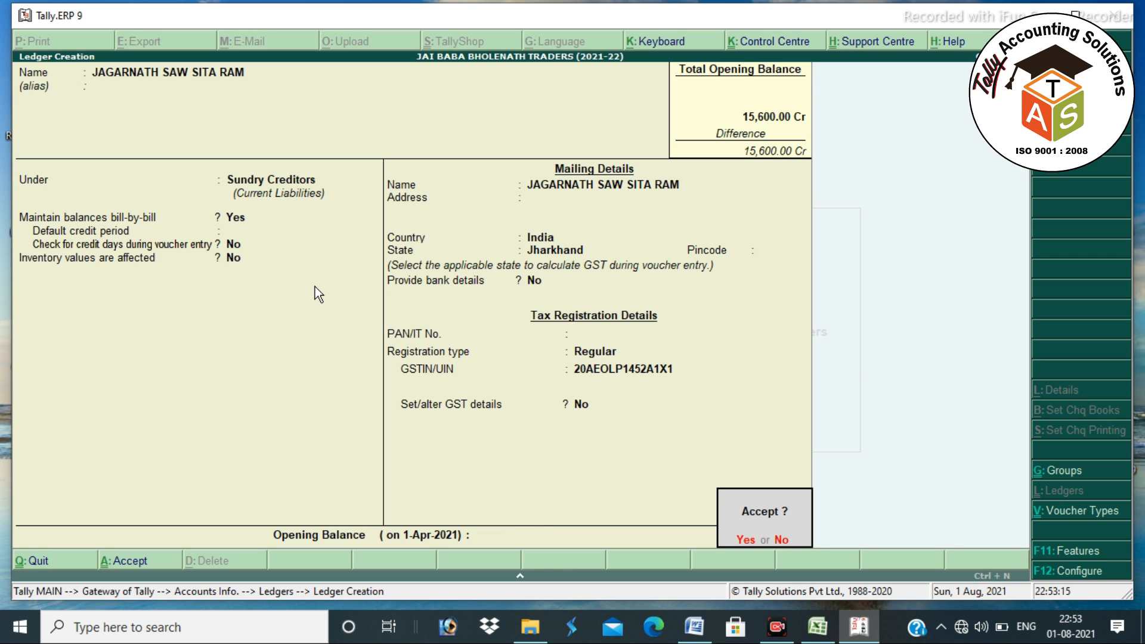
# - Set a 40,500 Cr opening balance as bill JSSR/20-21/1452 dated 1.7.2020
pyautogui.write('n')
pyautogui.write('45')
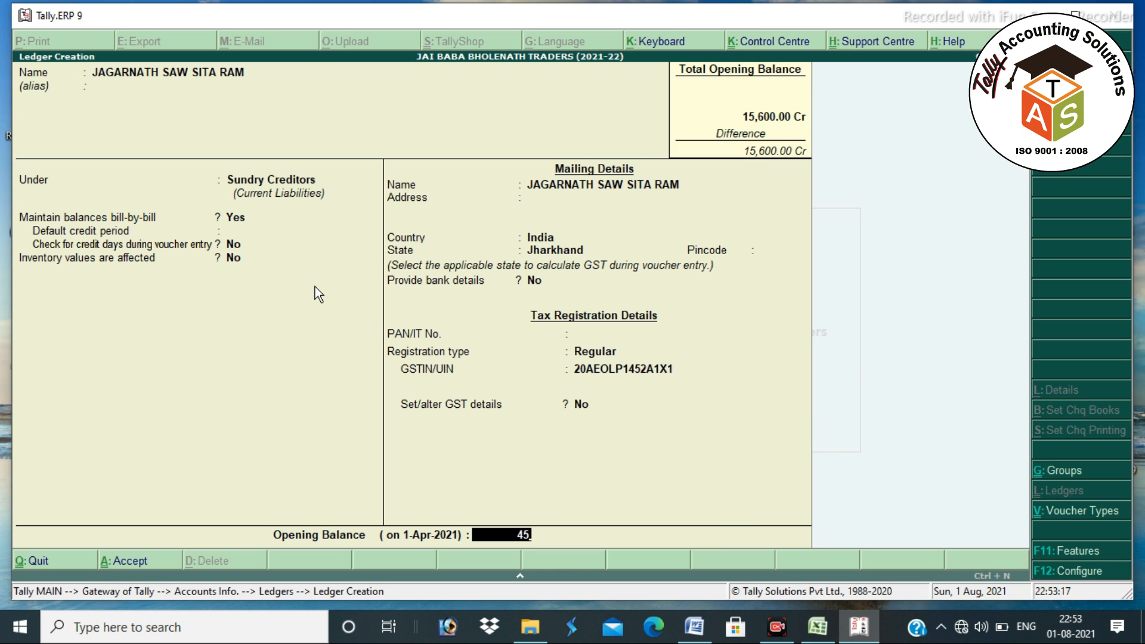
pyautogui.write('0500')
pyautogui.press('Return')
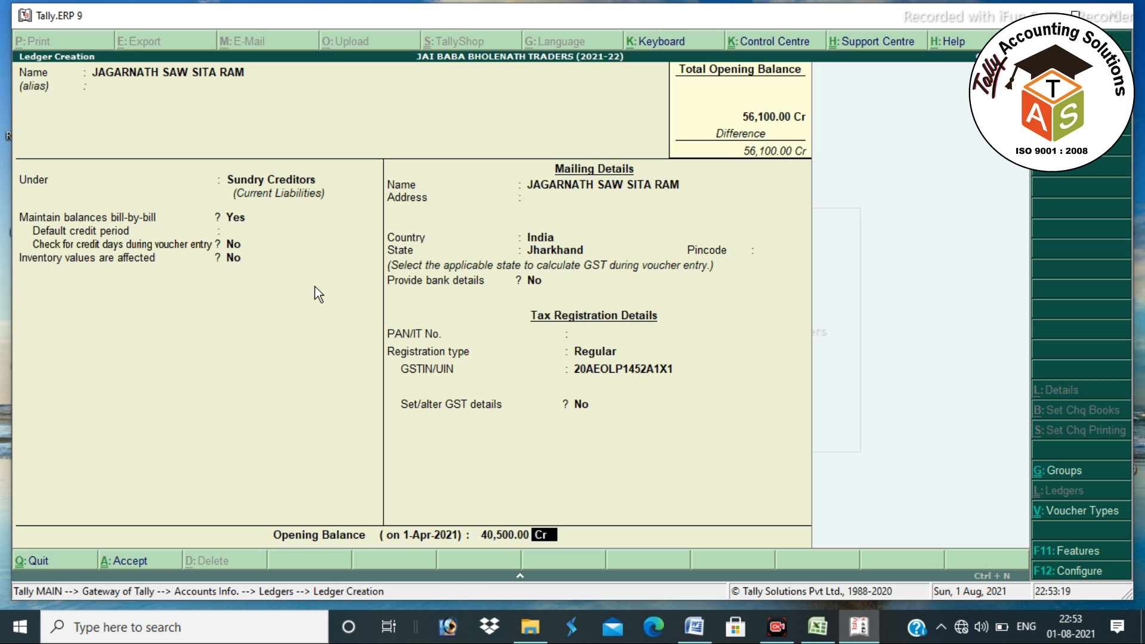
pyautogui.press('Return')
pyautogui.write('1.6.')
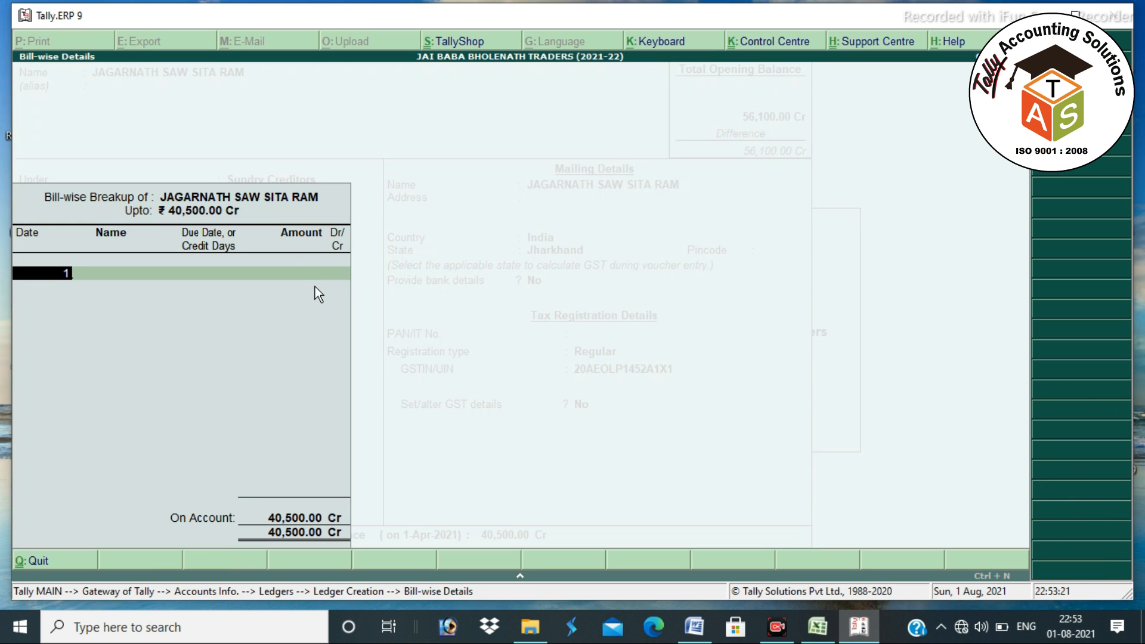
pyautogui.press('BackSpace')
pyautogui.press('BackSpace')
pyautogui.write('7.20')
pyautogui.write('20')
pyautogui.press('Return')
pyautogui.write('JSSR/20-21/1452')
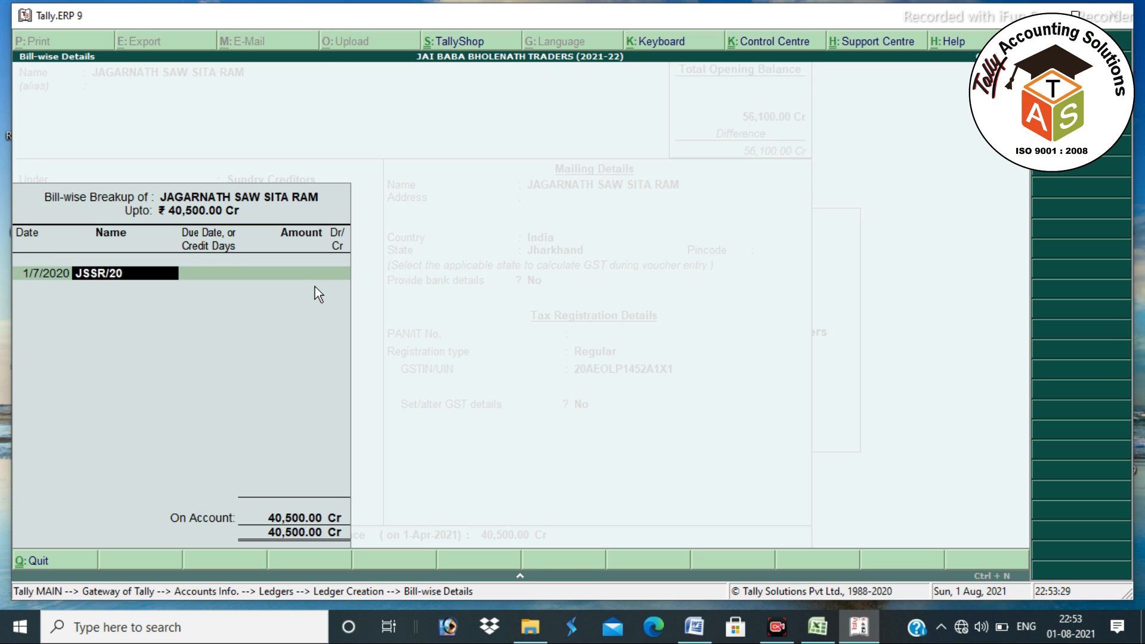
pyautogui.press('Return')
pyautogui.press('Return')
pyautogui.press('Return')
pyautogui.press('Return')
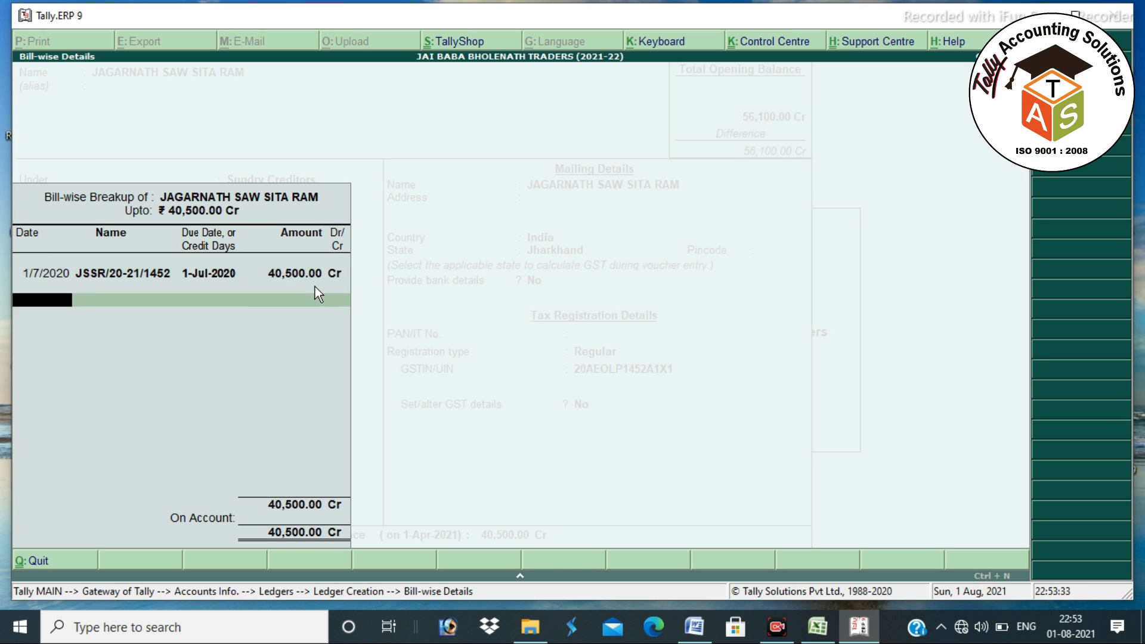
pyautogui.press('Return')
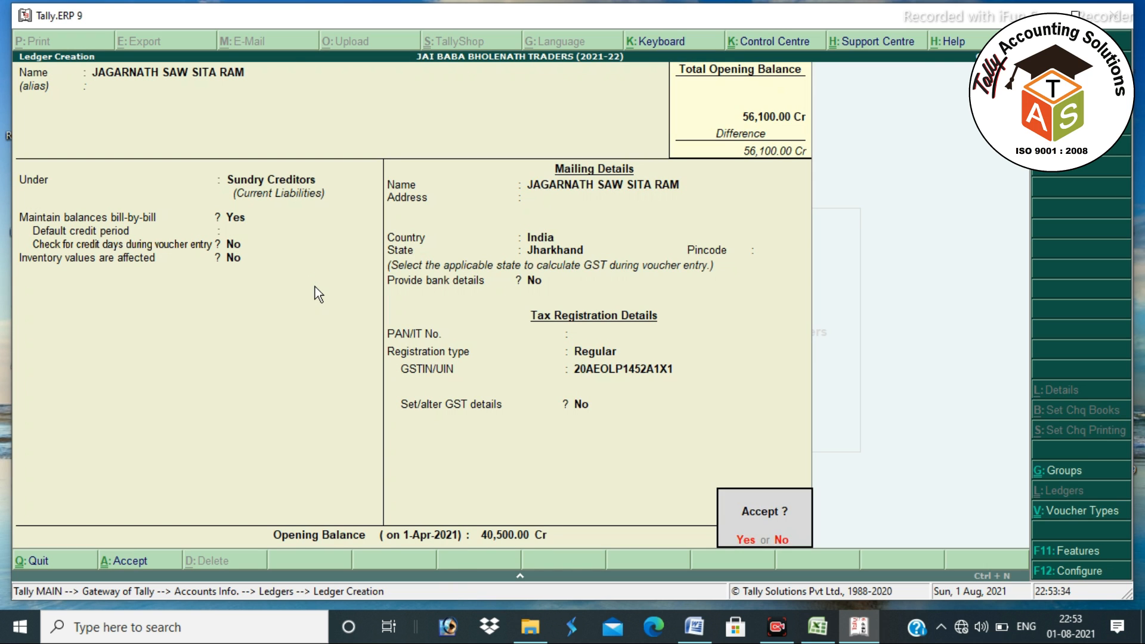
pyautogui.press('Return')
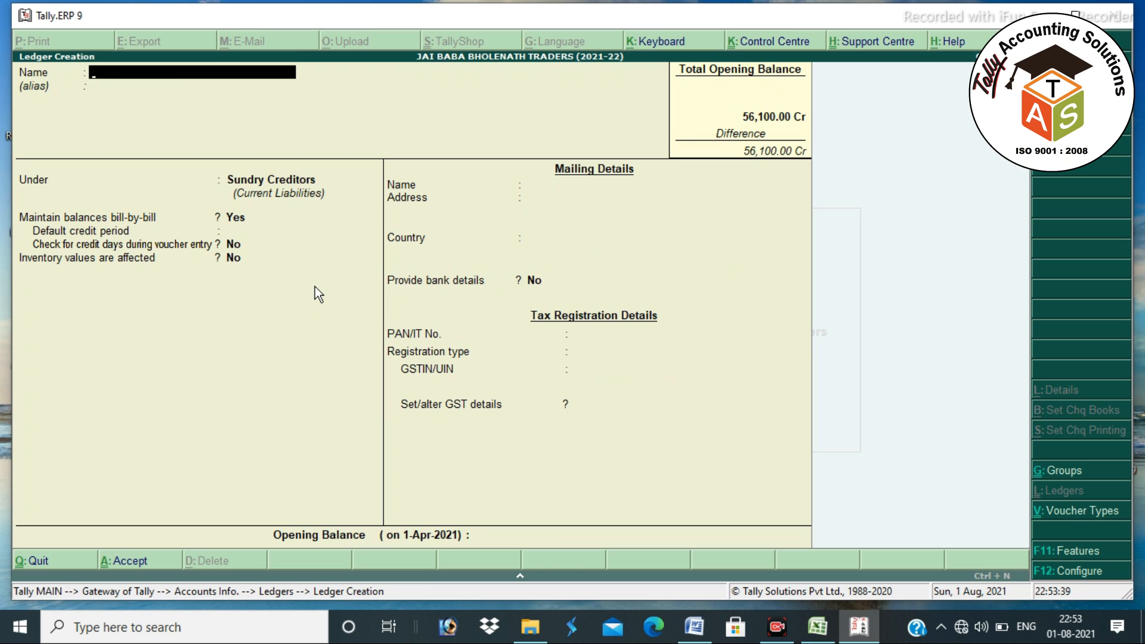
# - Name the ledger BIJAY STORE under Sundry Debtors, then return to its Under field
pyautogui.write('BIJAY STORE')
pyautogui.press('Return')
pyautogui.press('Return')
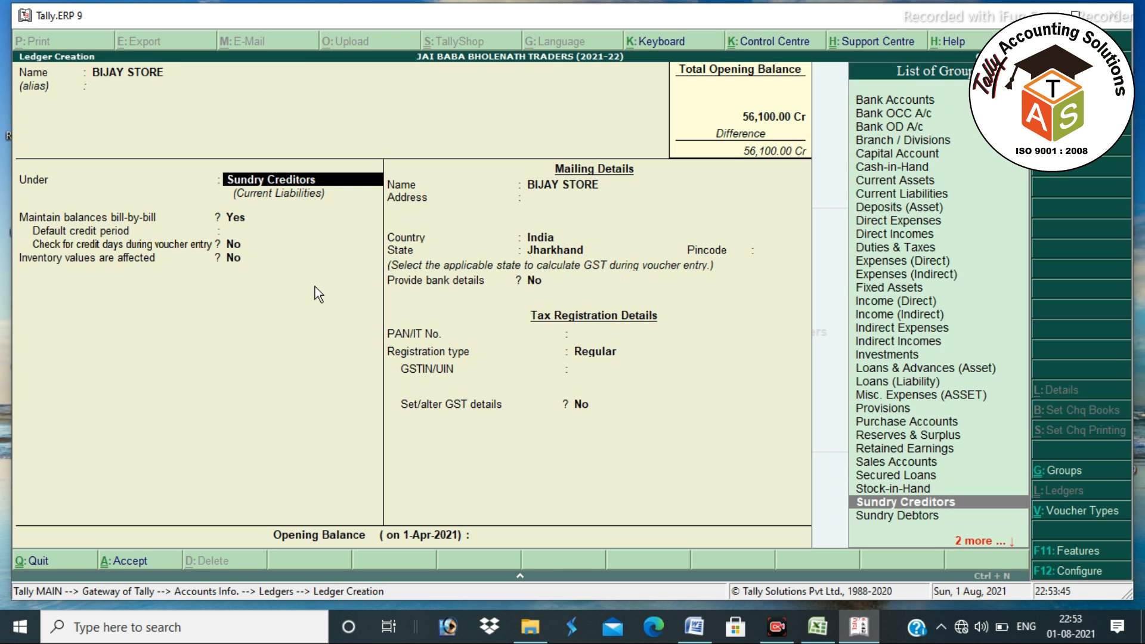
pyautogui.write('SUND')
pyautogui.press('Return')
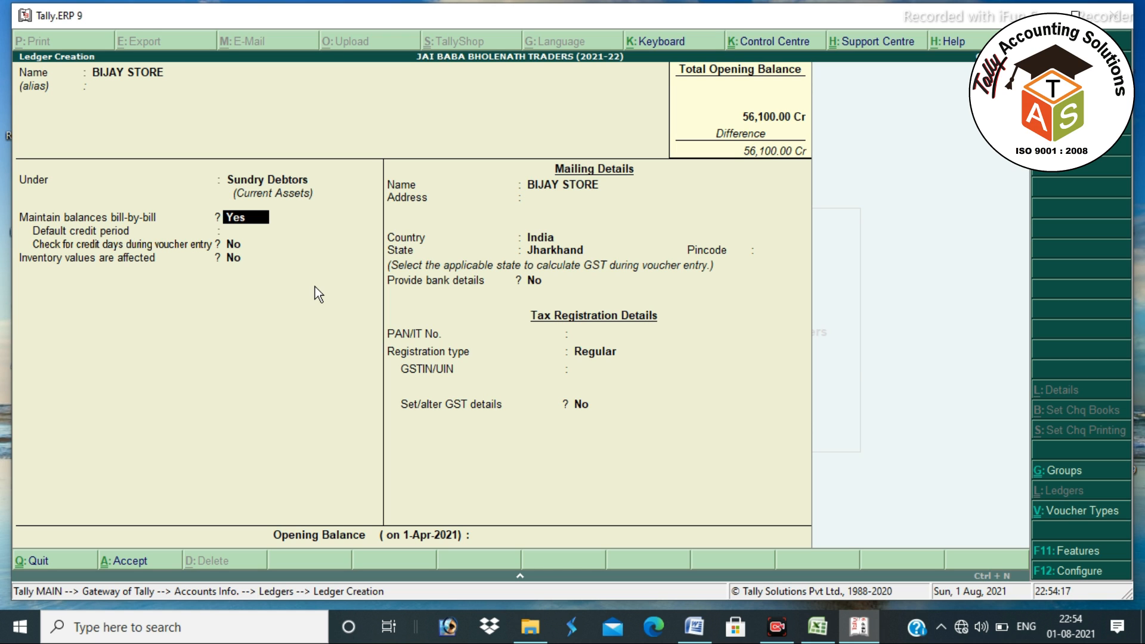
pyautogui.press('BackSpace')
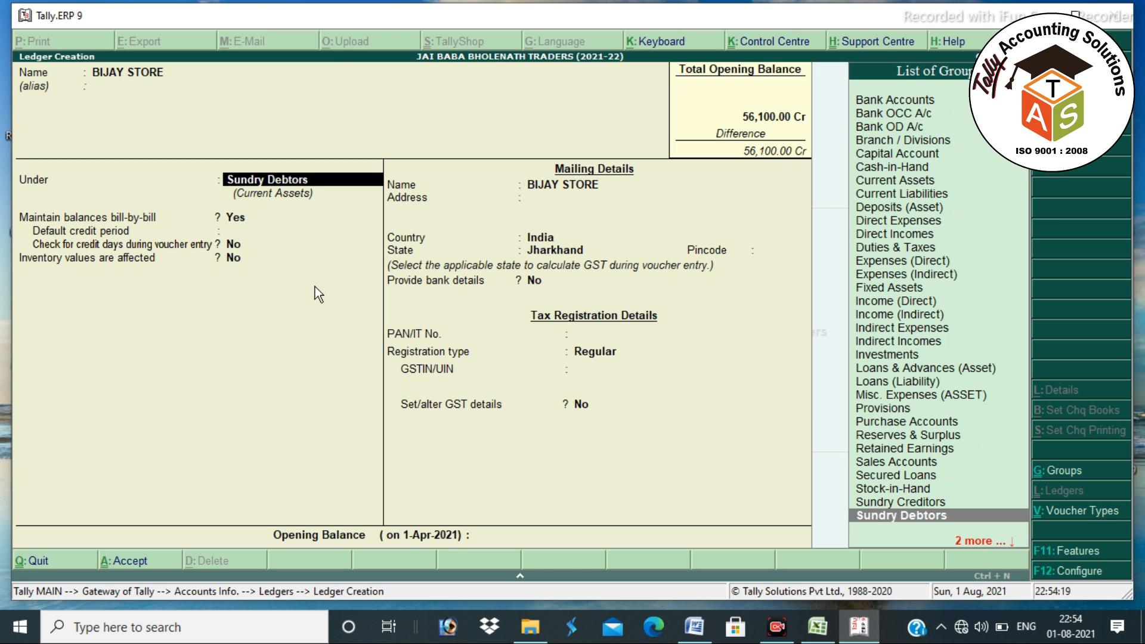
# - Create a new group named KATRAS with Sundry Debtors as its parent
pyautogui.hotkey('alt', 'c')
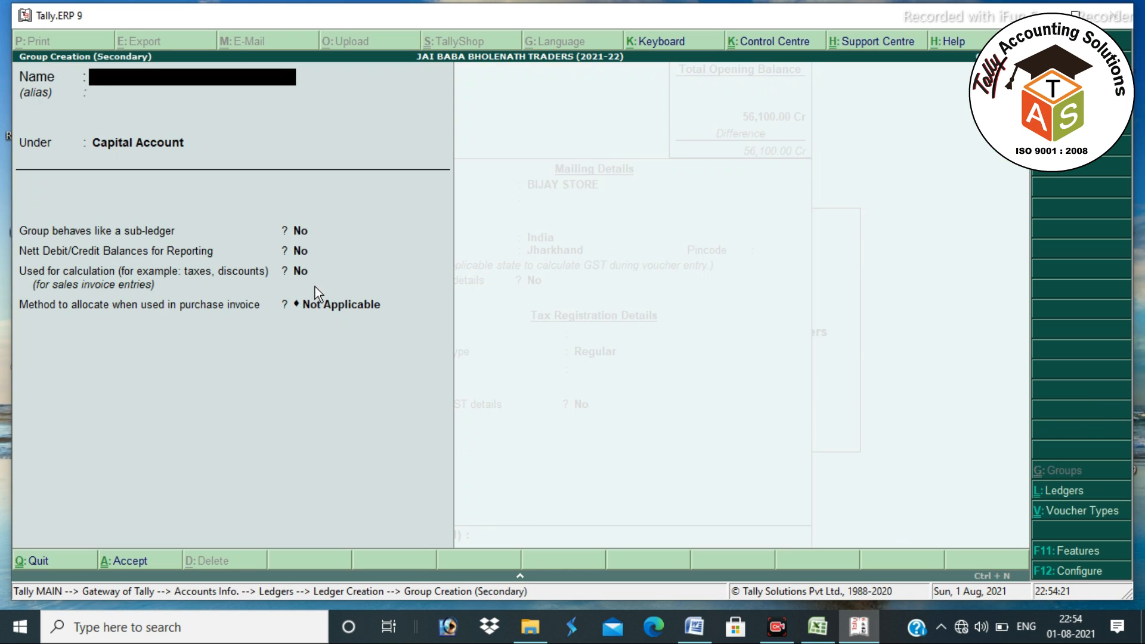
pyautogui.write('KATRAS')
pyautogui.press('Return')
pyautogui.press('Return')
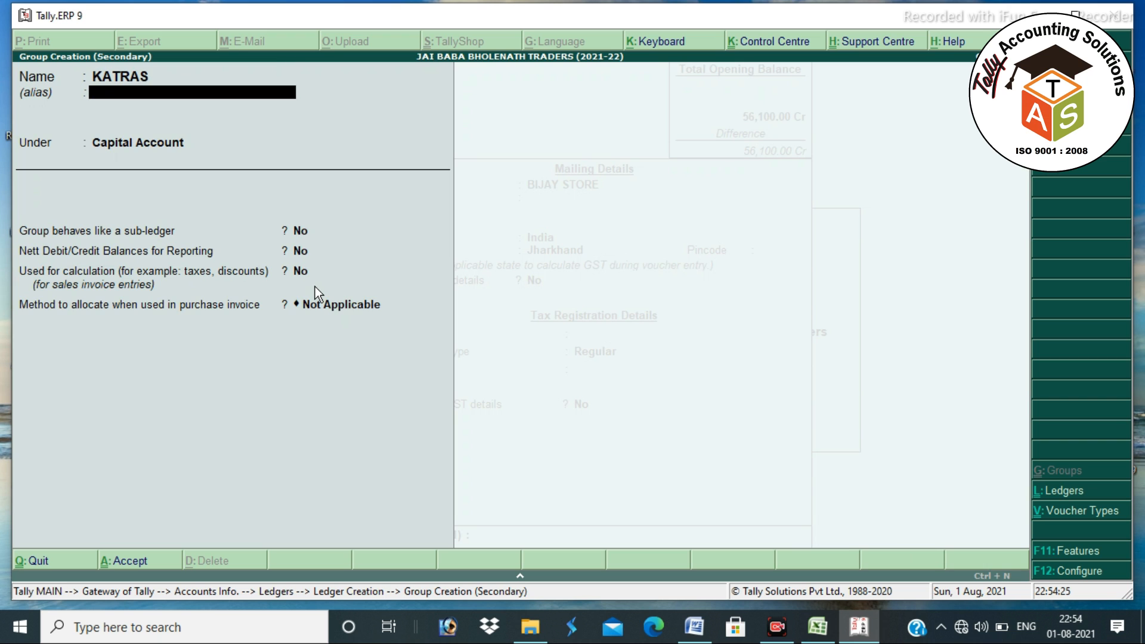
pyautogui.write('SUND')
pyautogui.press('Down')
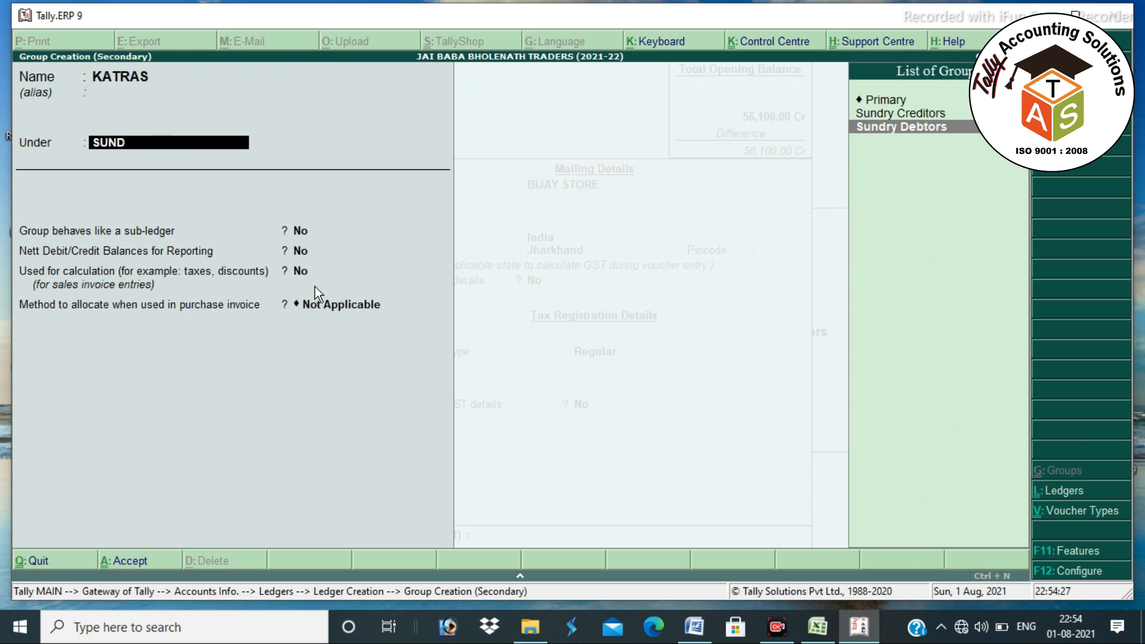
pyautogui.press('Return')
pyautogui.press('Return')
pyautogui.press('Return')
pyautogui.press('Return')
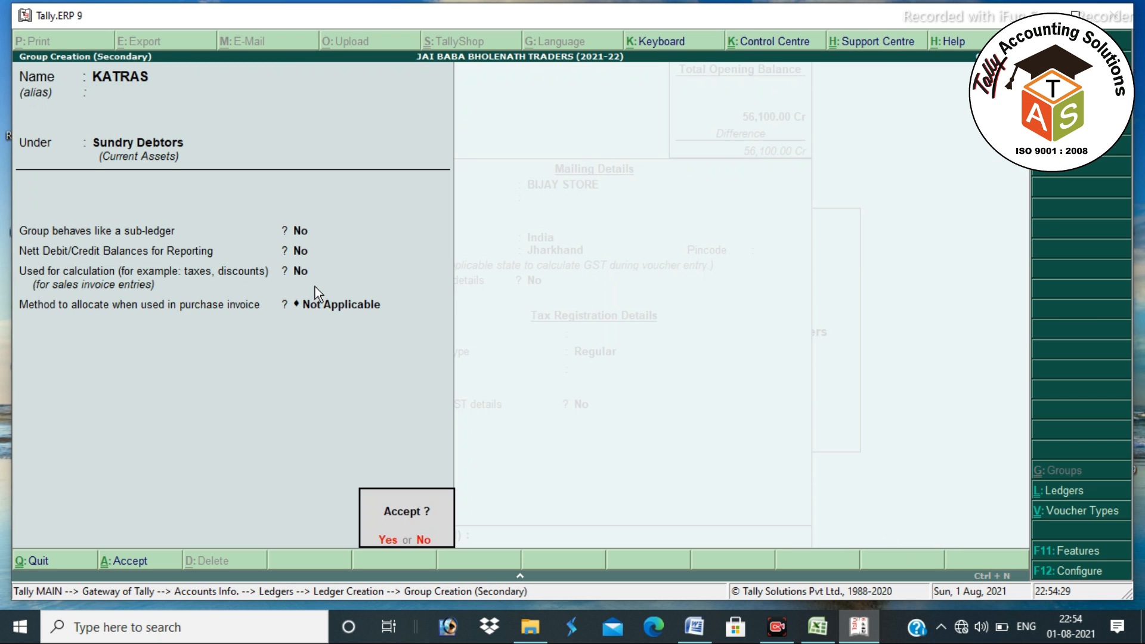
pyautogui.press('Return')
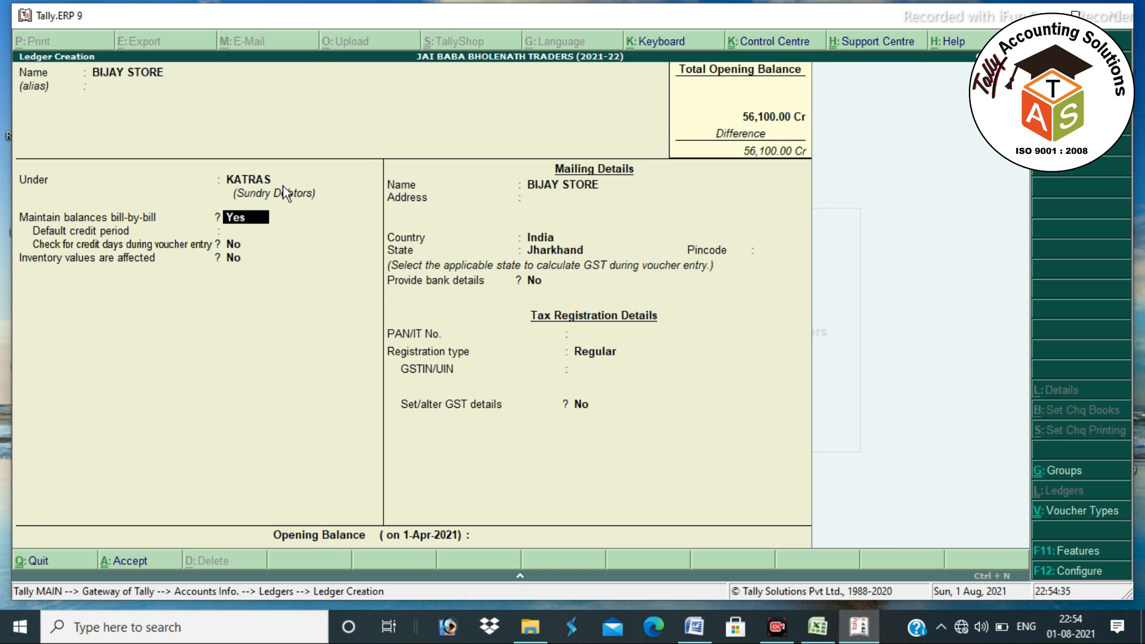
# - Give BIJAY STORE the mailing name KATRAS MORE and an address line of KATRAS plus its phone number
pyautogui.press('Return')
pyautogui.press('Return')
pyautogui.press('Return')
pyautogui.press('Return')
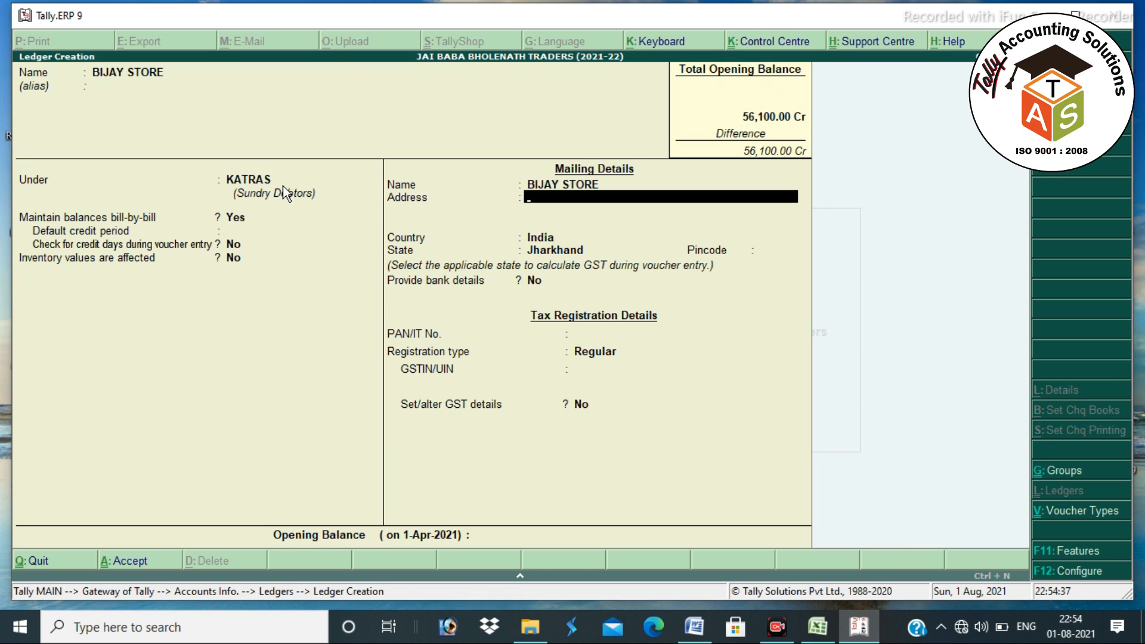
pyautogui.write('KATRAS MORE')
pyautogui.press('Return')
pyautogui.write('KATRAS')
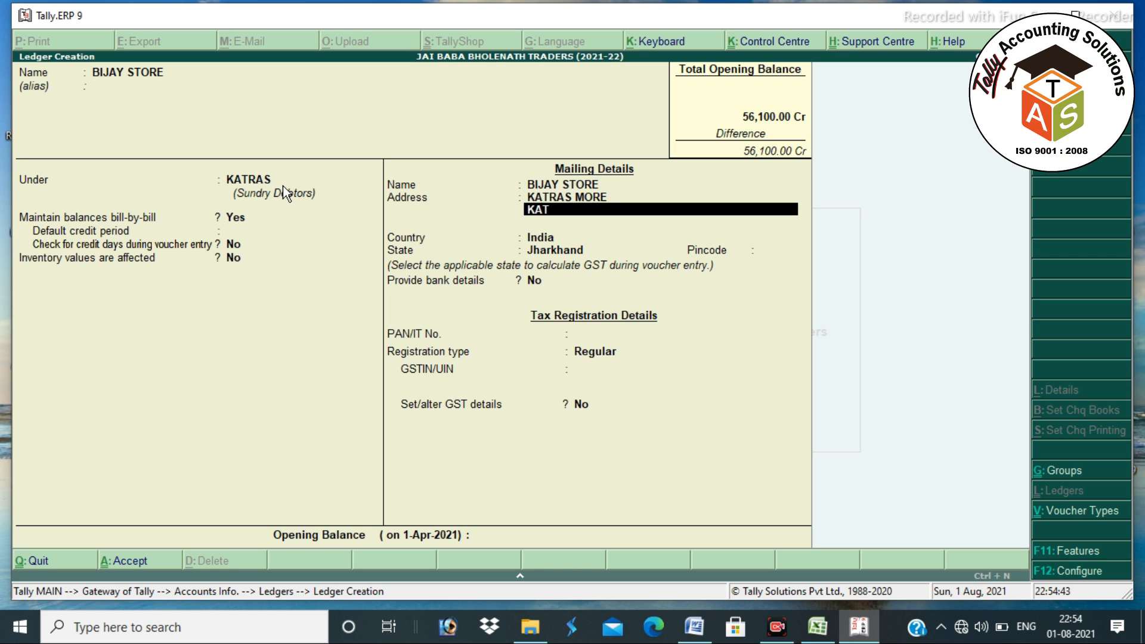
pyautogui.press('Return')
pyautogui.press('Return')
pyautogui.press('Return')
pyautogui.press('Return')
pyautogui.press('Return')
pyautogui.press('Return')
pyautogui.press('Return')
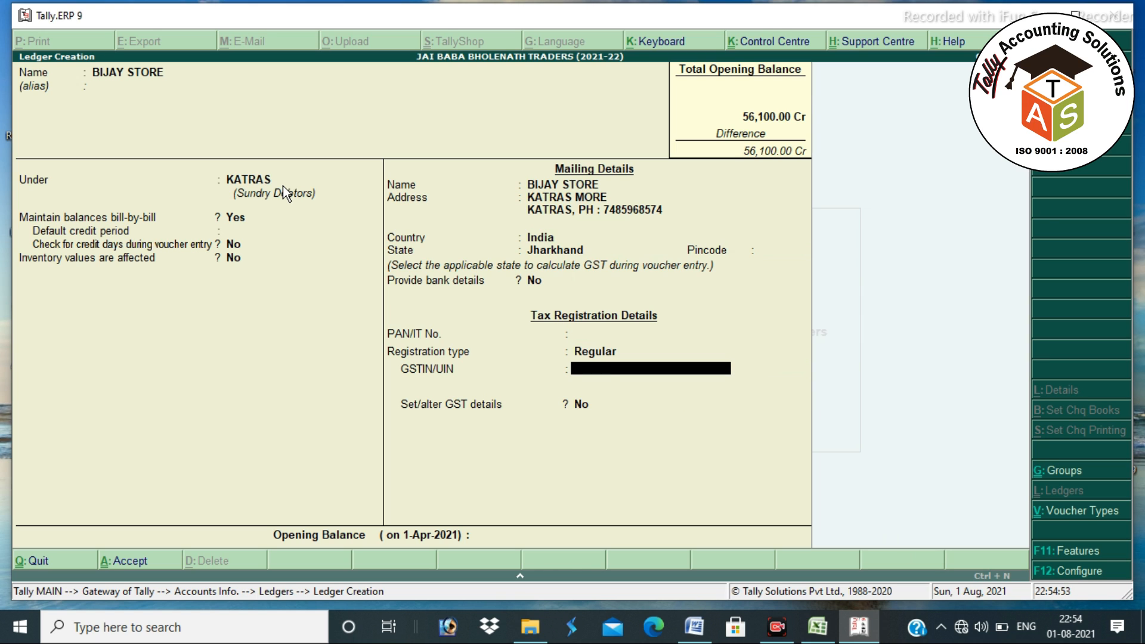
# - Set BIJAY STORE's GST registration type to Unregistered, declining to save yet
pyautogui.press('Up')
pyautogui.press('Up')
pyautogui.press('Down')
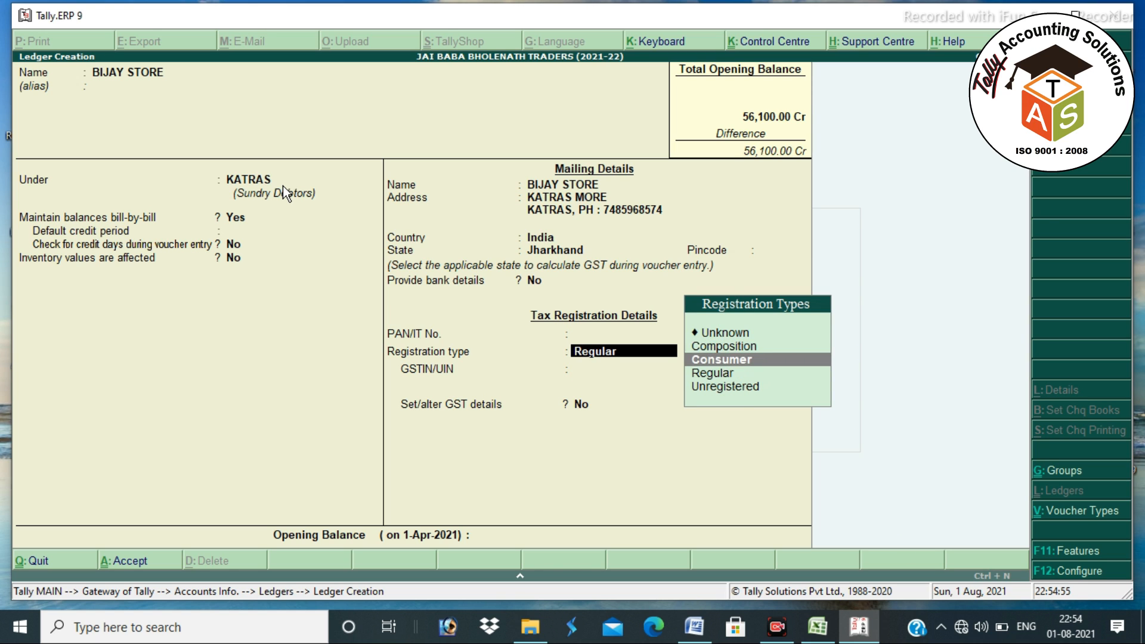
pyautogui.press('Down')
pyautogui.press('Down')
pyautogui.press('Return')
pyautogui.press('Return')
pyautogui.press('Return')
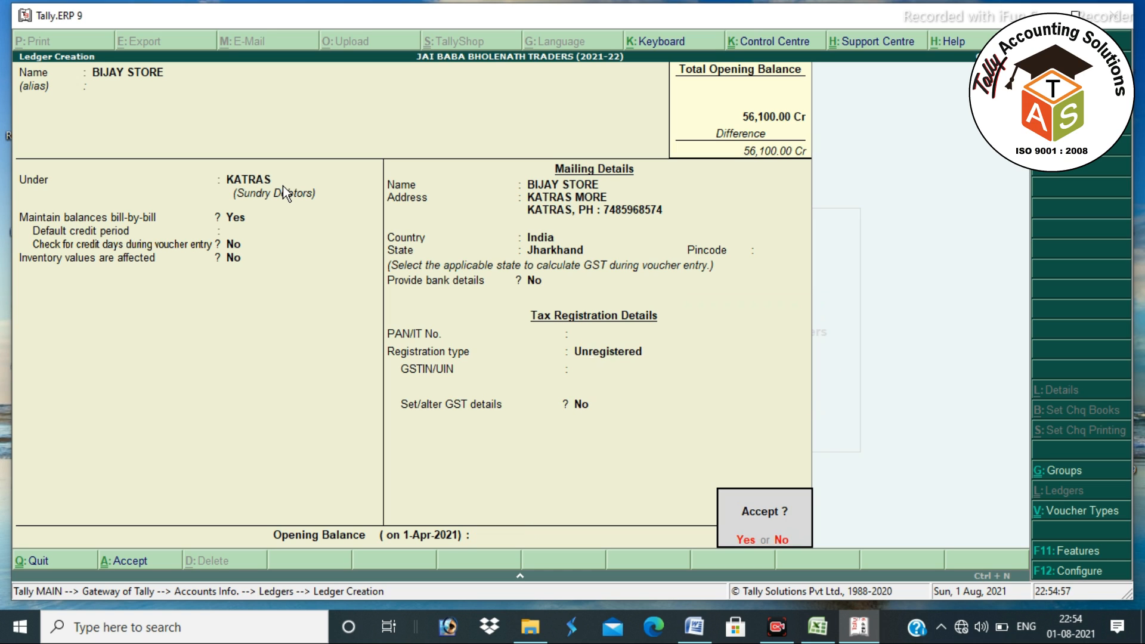
pyautogui.press('n')
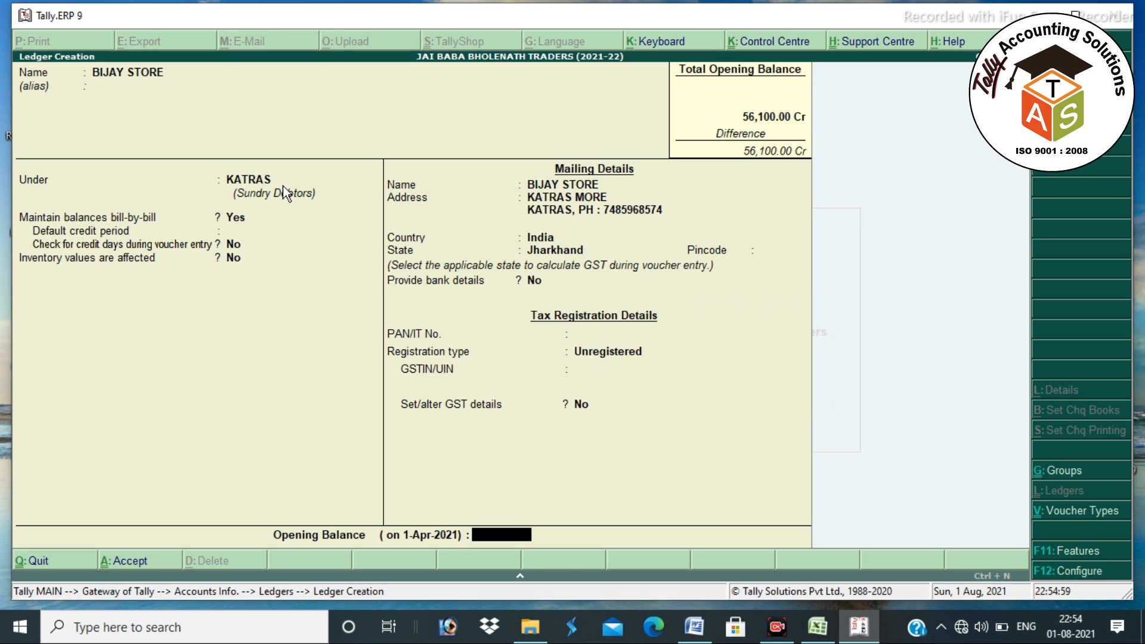
# - Enter a 6,600 Dr opening balance as bill JBBT/20-21/456 dated 1.12.2020
pyautogui.write('6600')
pyautogui.press('Return')
pyautogui.press('Return')
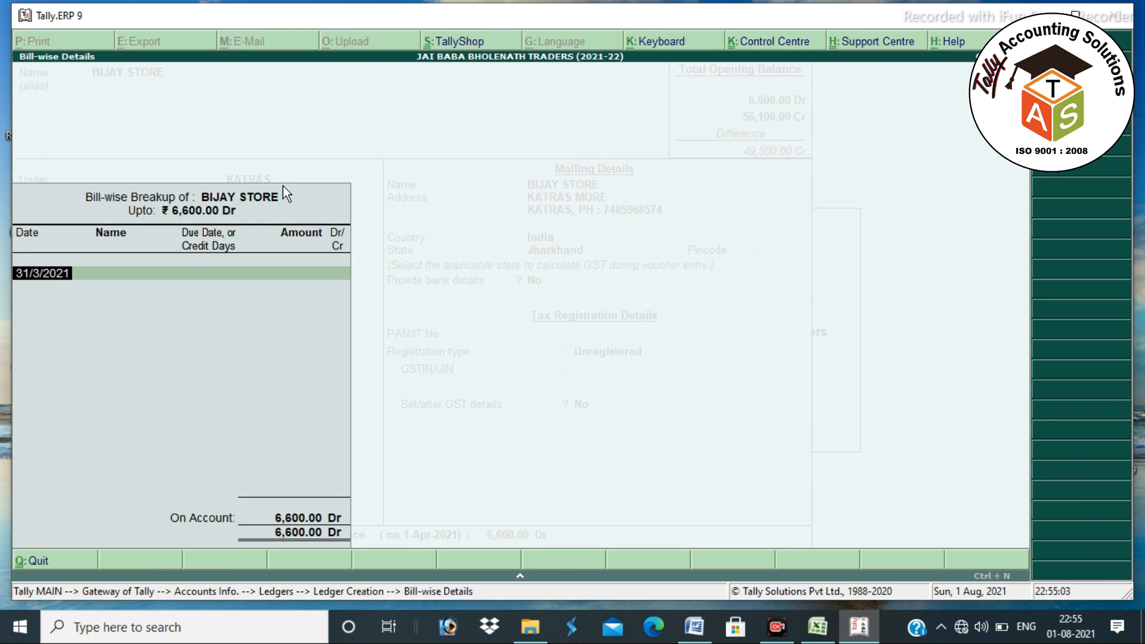
pyautogui.write('1.12.2020')
pyautogui.press('Return')
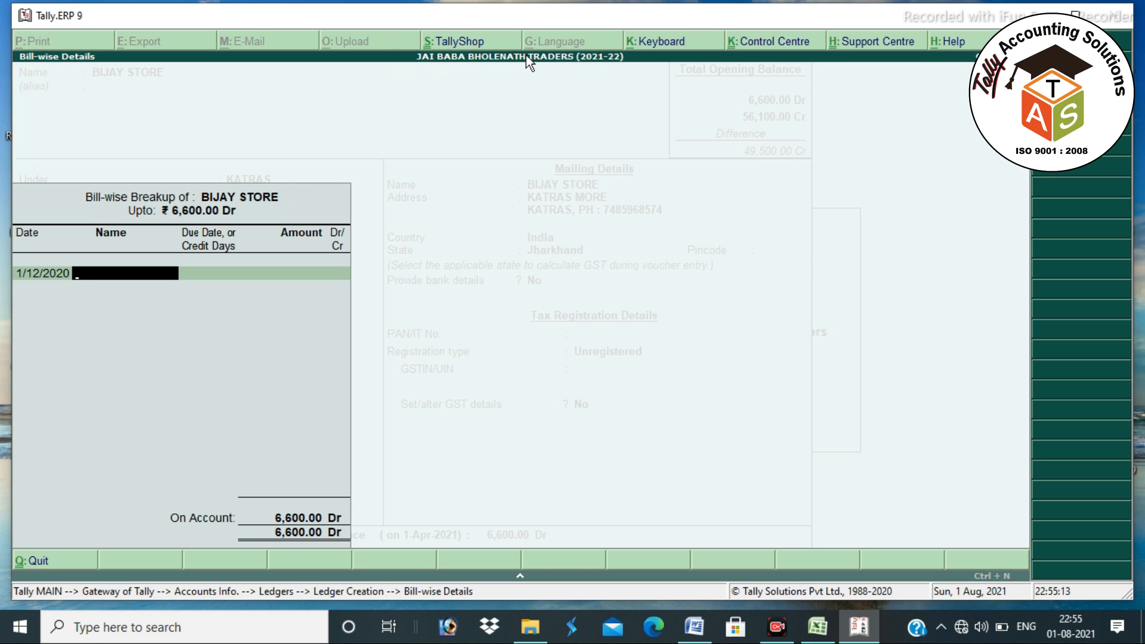
pyautogui.write('JBBT/20-21/4523')
pyautogui.press('BackSpace')
pyautogui.press('BackSpace')
pyautogui.write('60')
pyautogui.press('BackSpace')
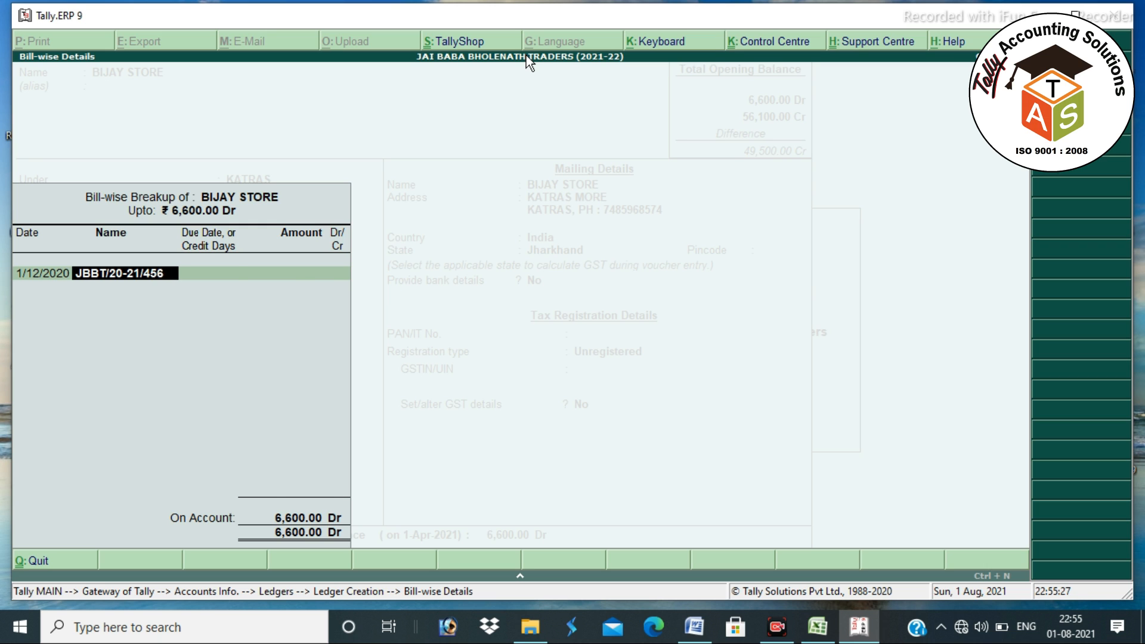
pyautogui.press('Return')
pyautogui.press('Return')
pyautogui.press('Return')
pyautogui.press('Return')
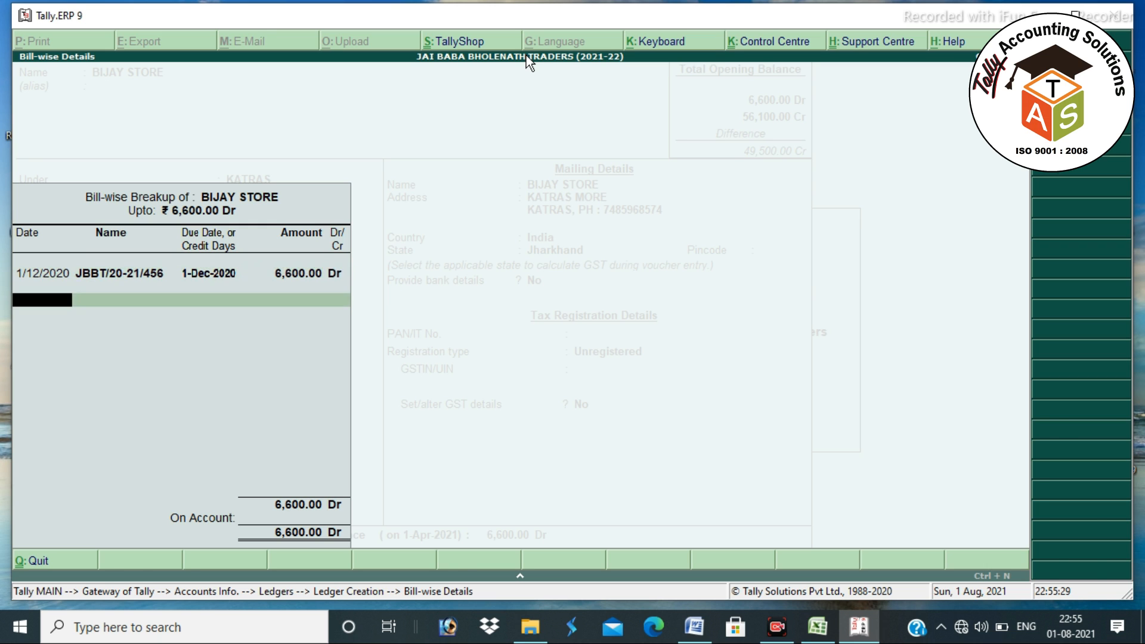
pyautogui.press('Return')
# - Save BIJAY STORE, then start SANJAY STORE under KATRAS with address MAIN ROAD, KATRAS and a phone line
pyautogui.press('Return')
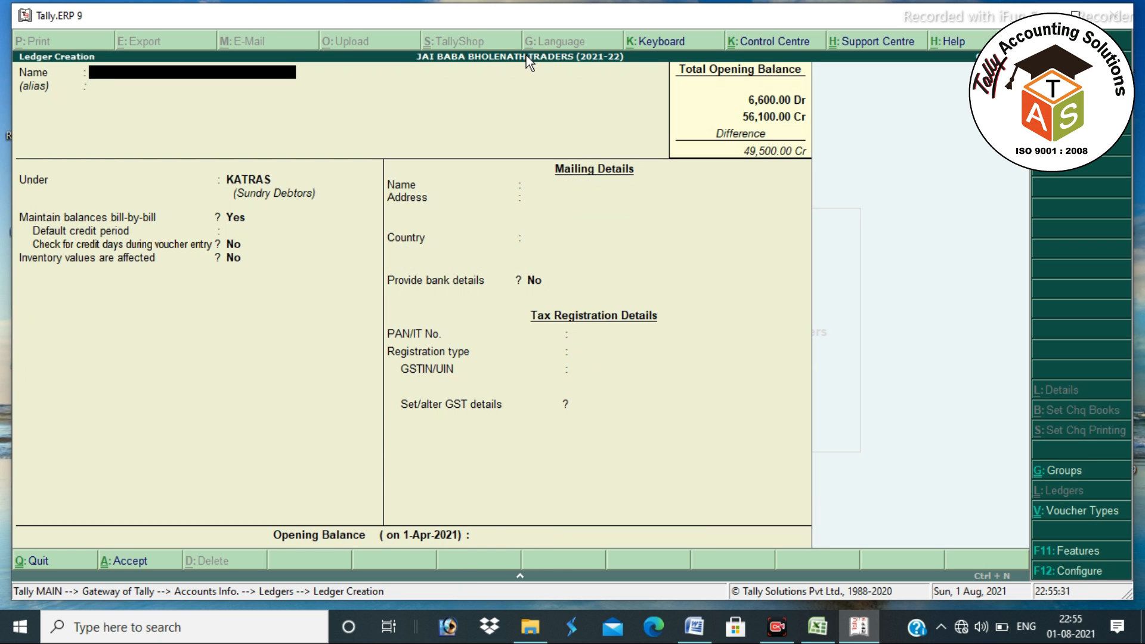
pyautogui.write('SANJAY STORE')
pyautogui.press('Return')
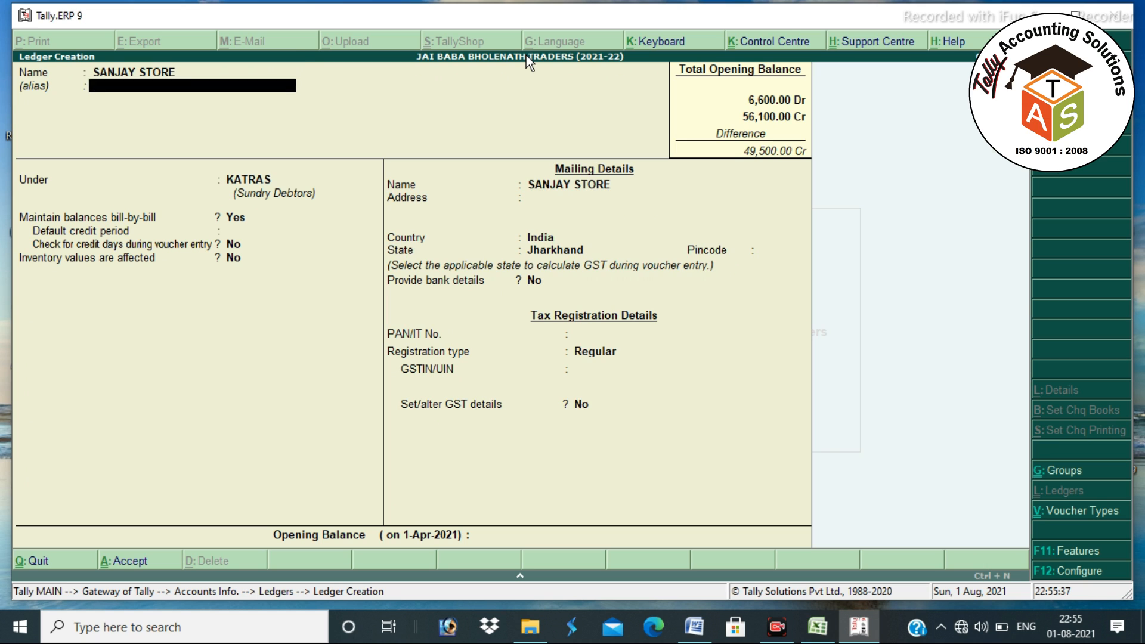
pyautogui.press('Return')
pyautogui.press('Return')
pyautogui.press('Return')
pyautogui.press('Return')
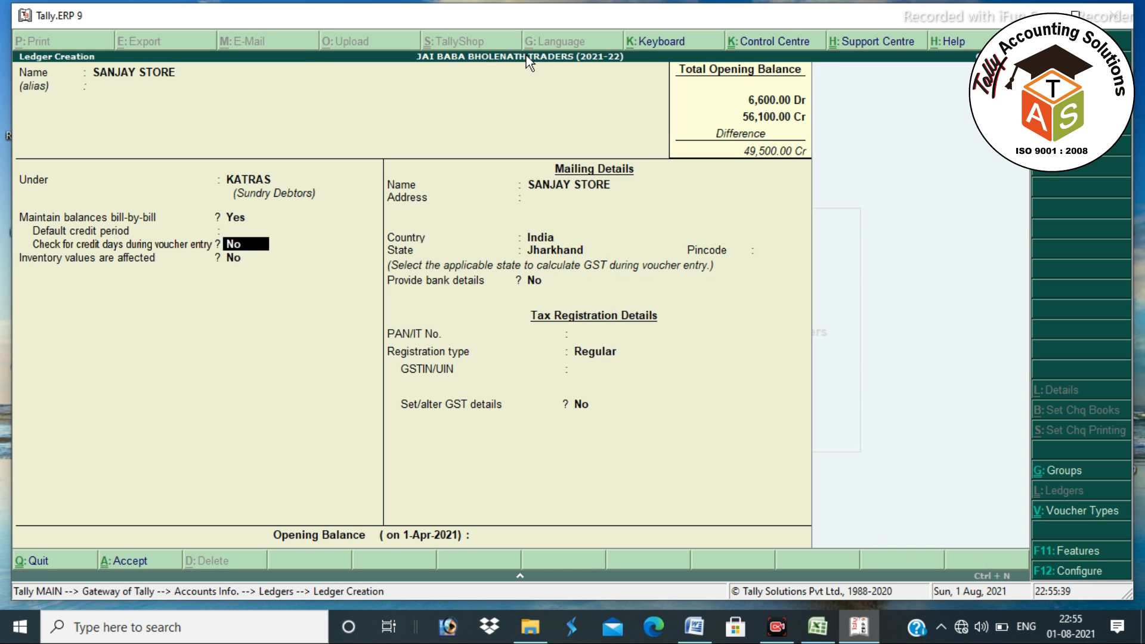
pyautogui.press('Return')
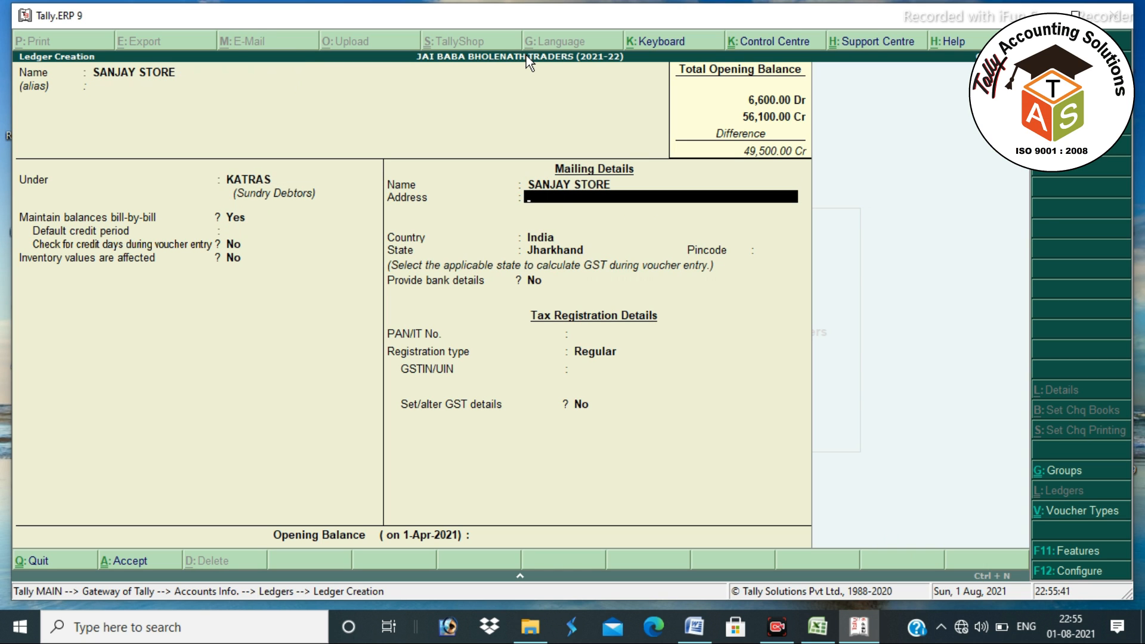
pyautogui.write('MAIN ROAD, KATRAS')
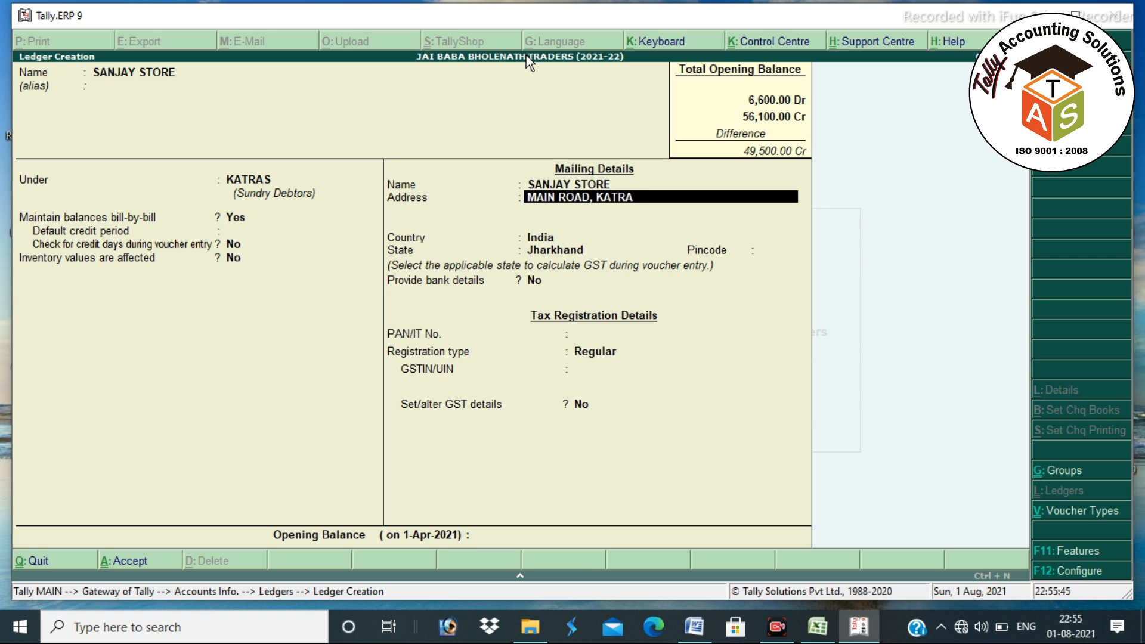
pyautogui.press('Return')
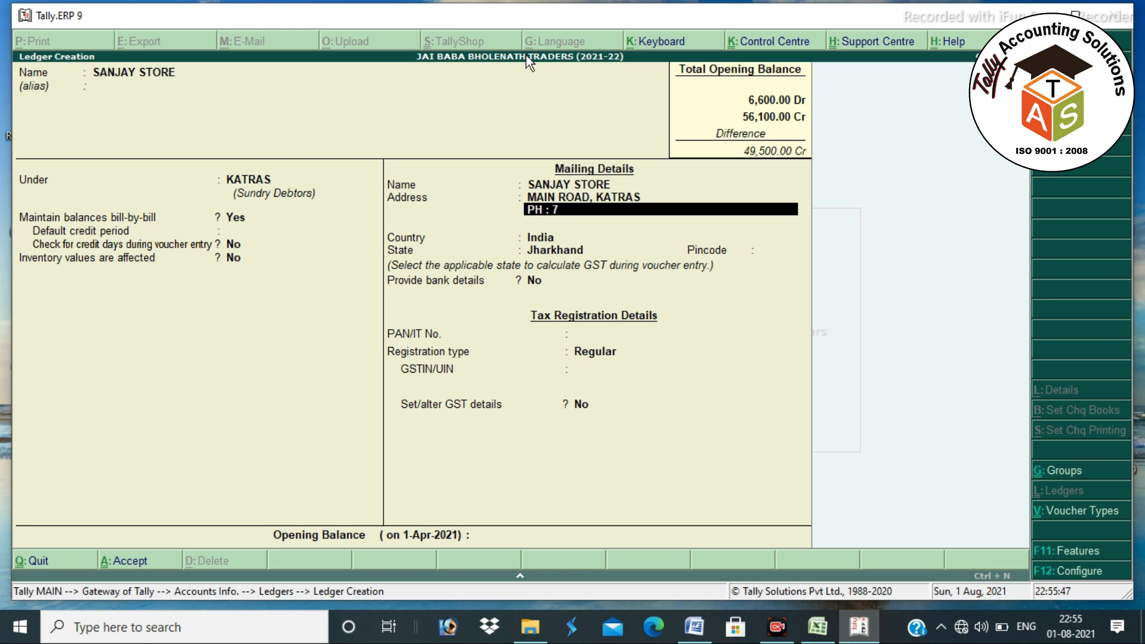
pyautogui.press('Return')
pyautogui.press('Return')
pyautogui.press('Return')
pyautogui.press('Return')
pyautogui.press('Return')
pyautogui.press('Return')
pyautogui.press('Return')
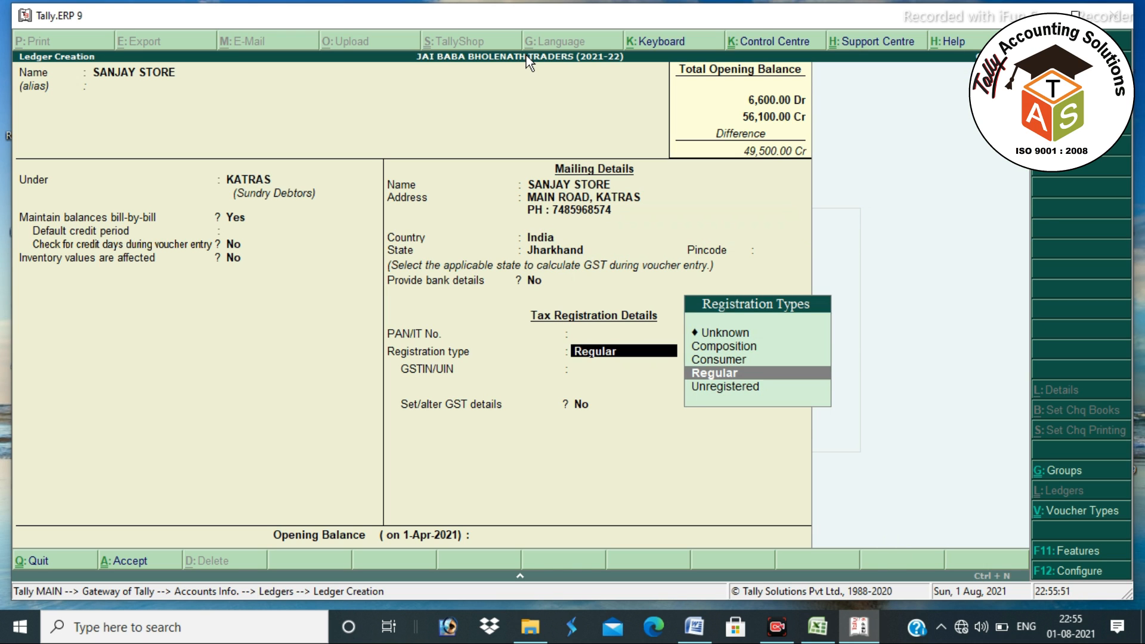
# - Keep Regular GST registration, enter SANJAY STORE's GSTIN, and set a 12,500 Dr opening balance
pyautogui.press('Return')
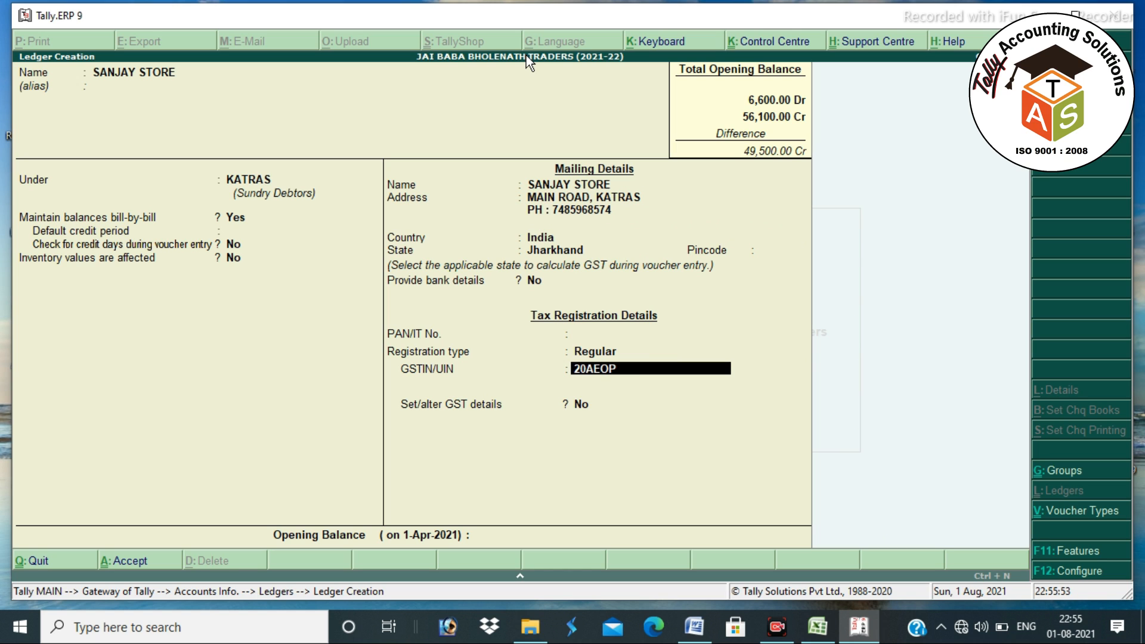
pyautogui.press('Return')
pyautogui.press('Return')
pyautogui.press('Return')
pyautogui.press('Return')
pyautogui.write('n')
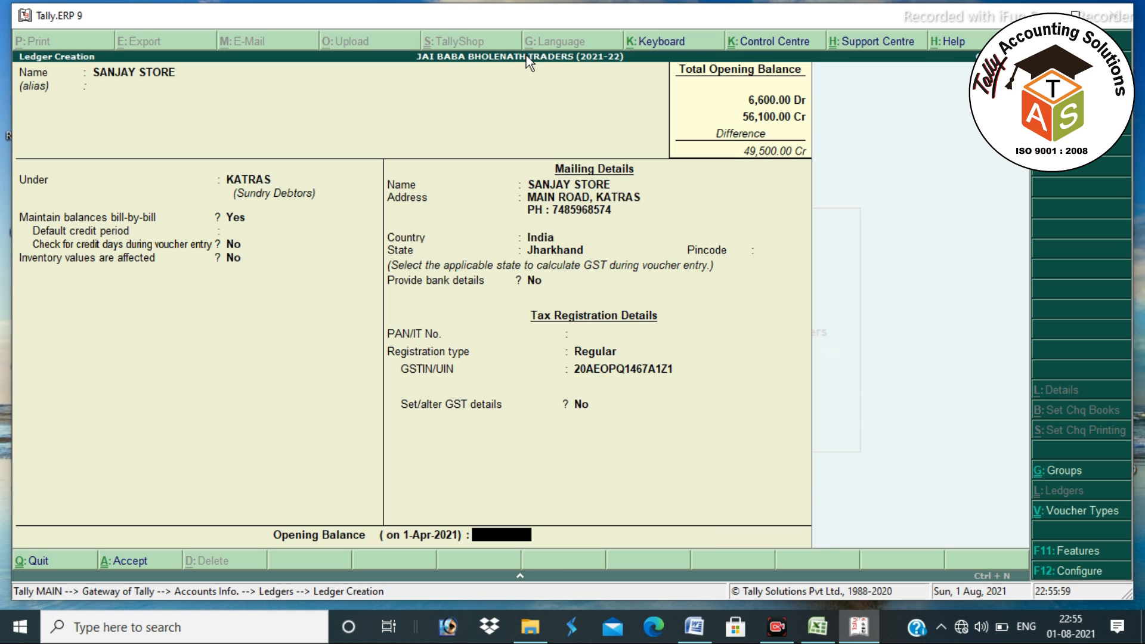
pyautogui.write('12500')
pyautogui.press('Return')
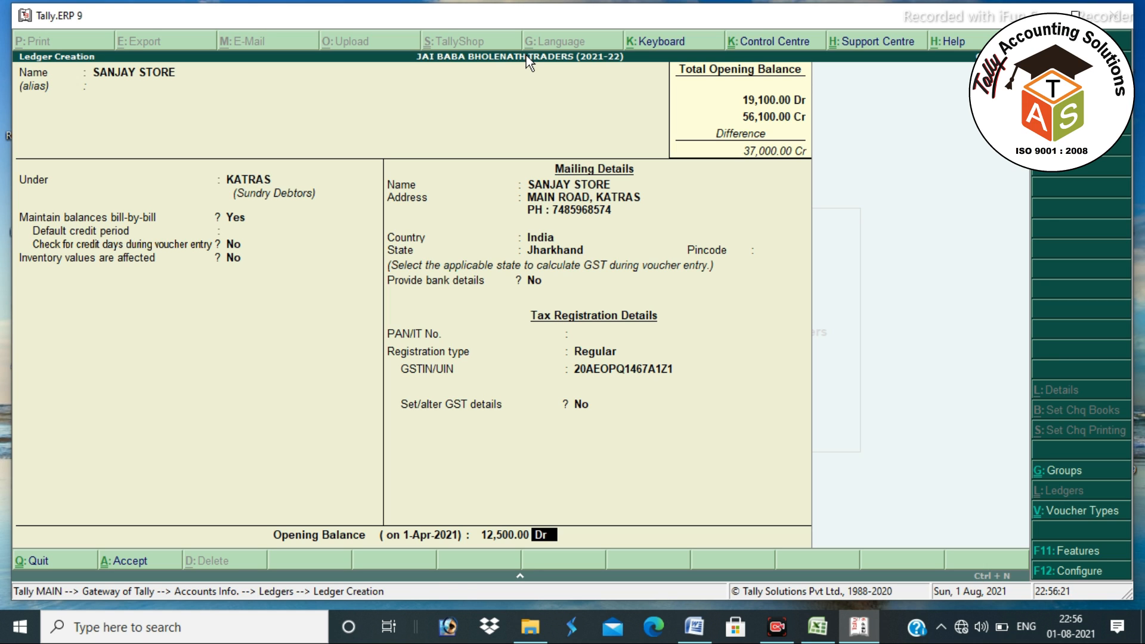
pyautogui.press('Return')
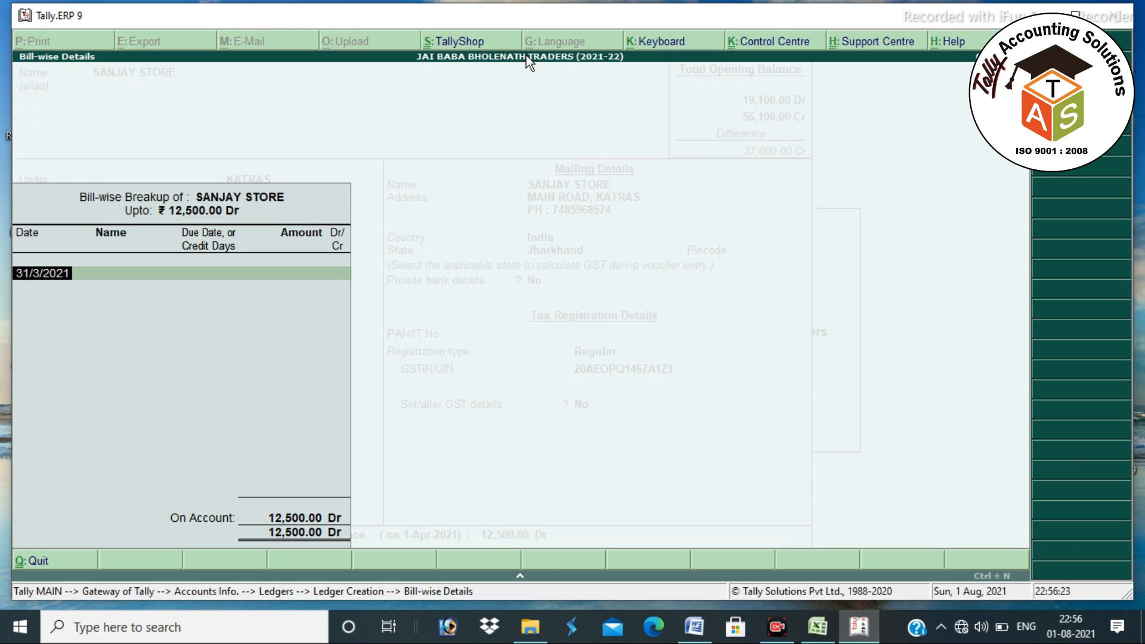
# - Record bill JBBT/20-21/459 dated 1.1.2021 for 12,500 Dr and save SANJAY STORE
pyautogui.write('1.1.2021')
pyautogui.press('Return')
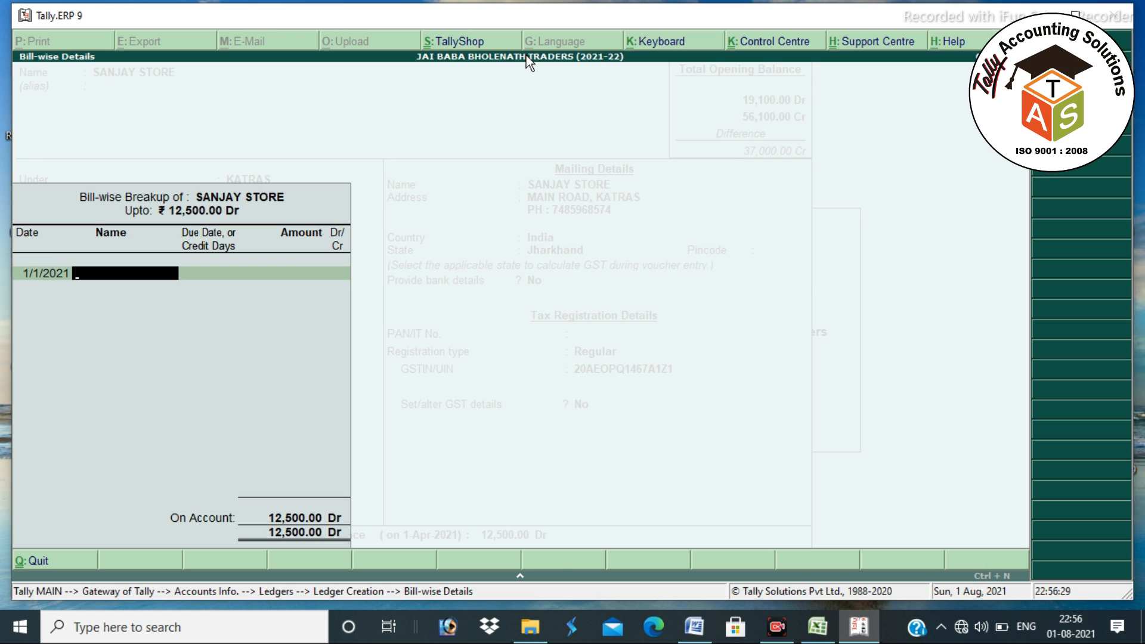
pyautogui.write('JBBT/20-21/459')
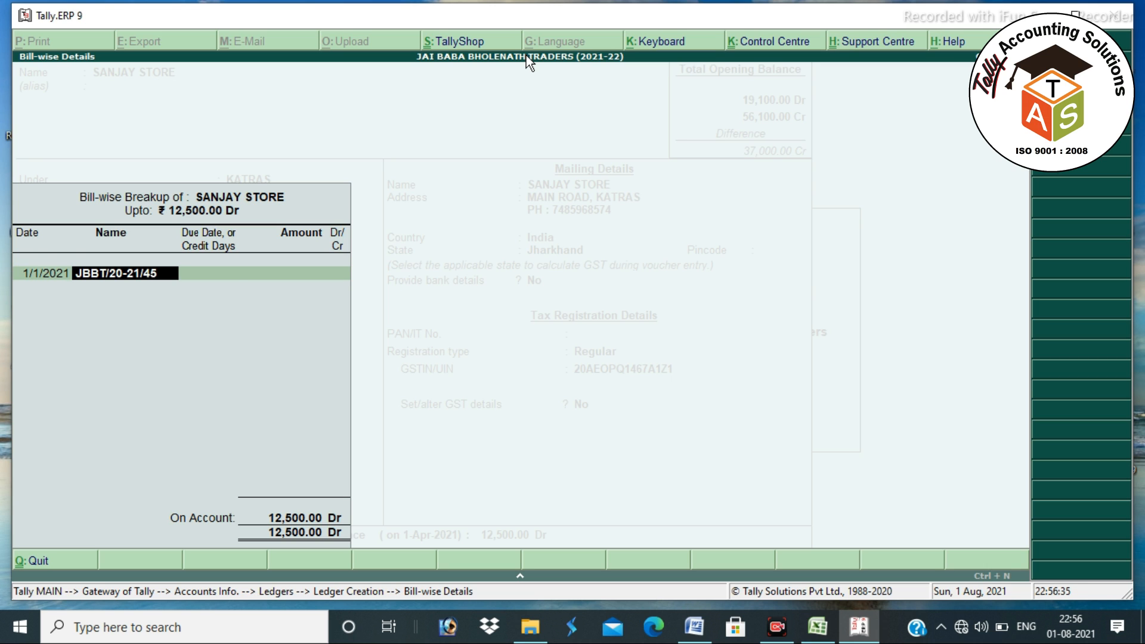
pyautogui.press('Return')
pyautogui.press('Return')
pyautogui.press('Return')
pyautogui.press('Return')
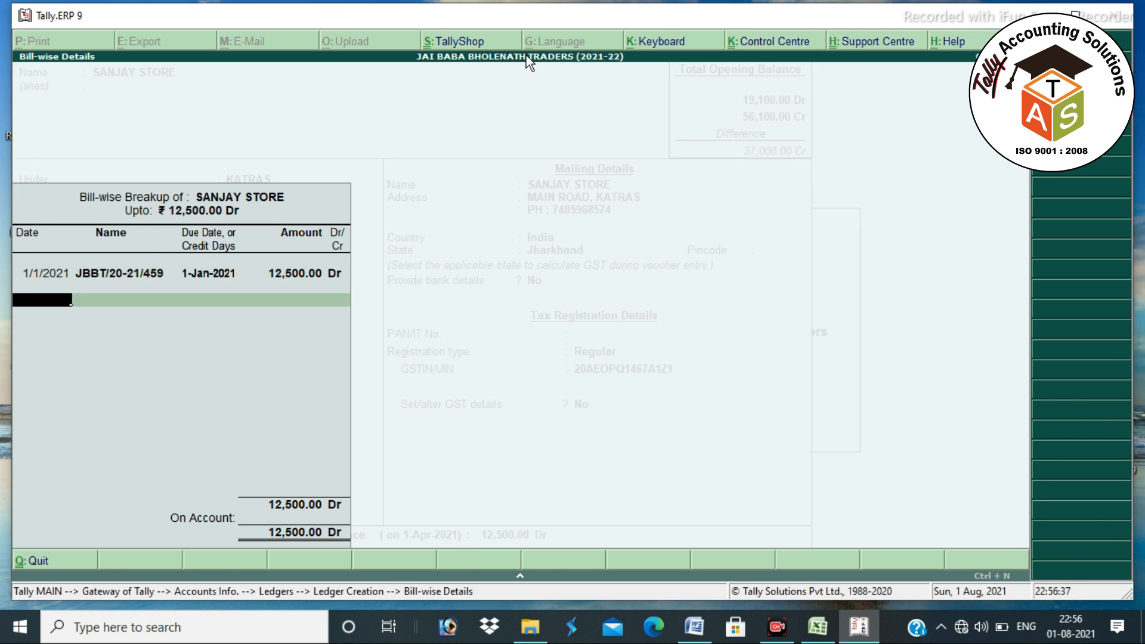
pyautogui.press('Return')
pyautogui.press('Return')
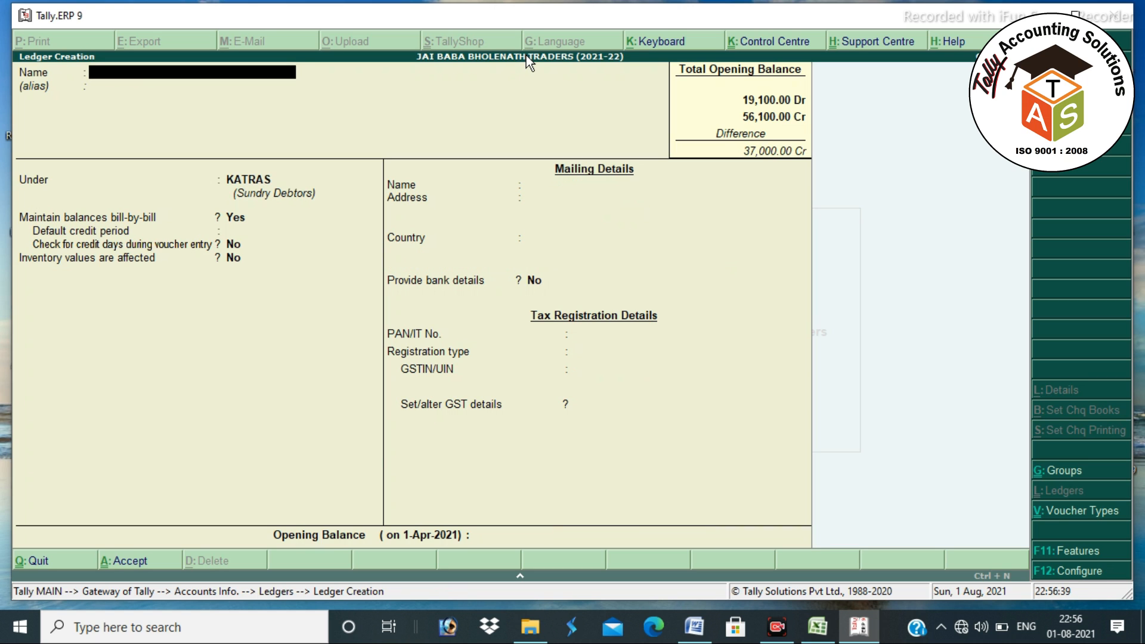
# - Create the PETROL ledger under Indirect Expenses with GST set to Not Applicable
pyautogui.write('PETROL')
pyautogui.press('Return')
pyautogui.press('Return')
pyautogui.write('IND')
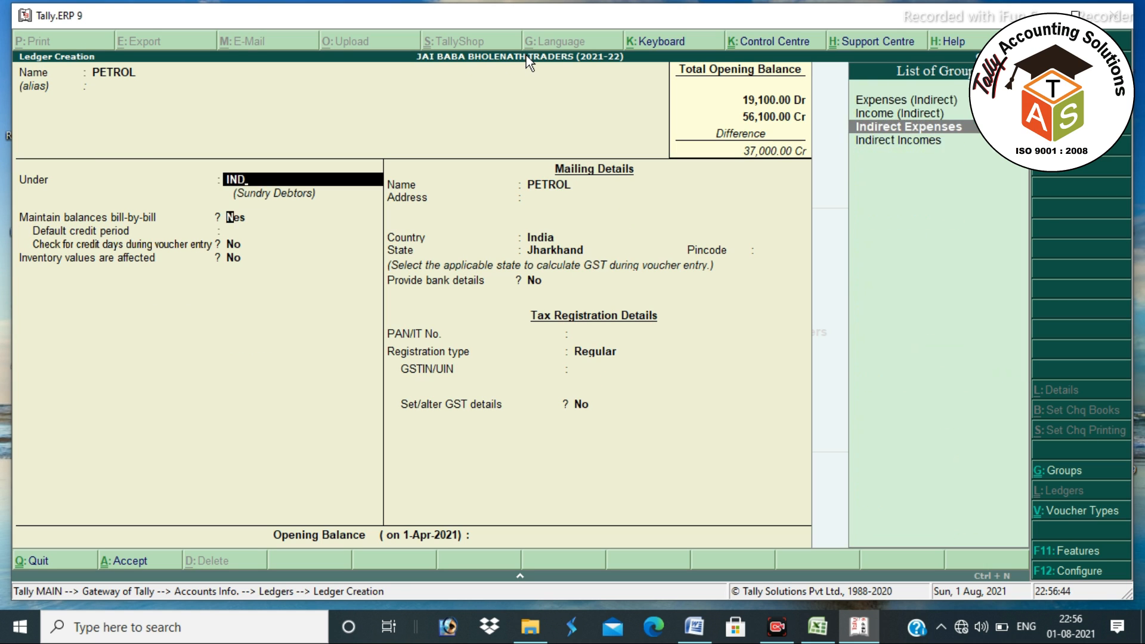
pyautogui.press('Return')
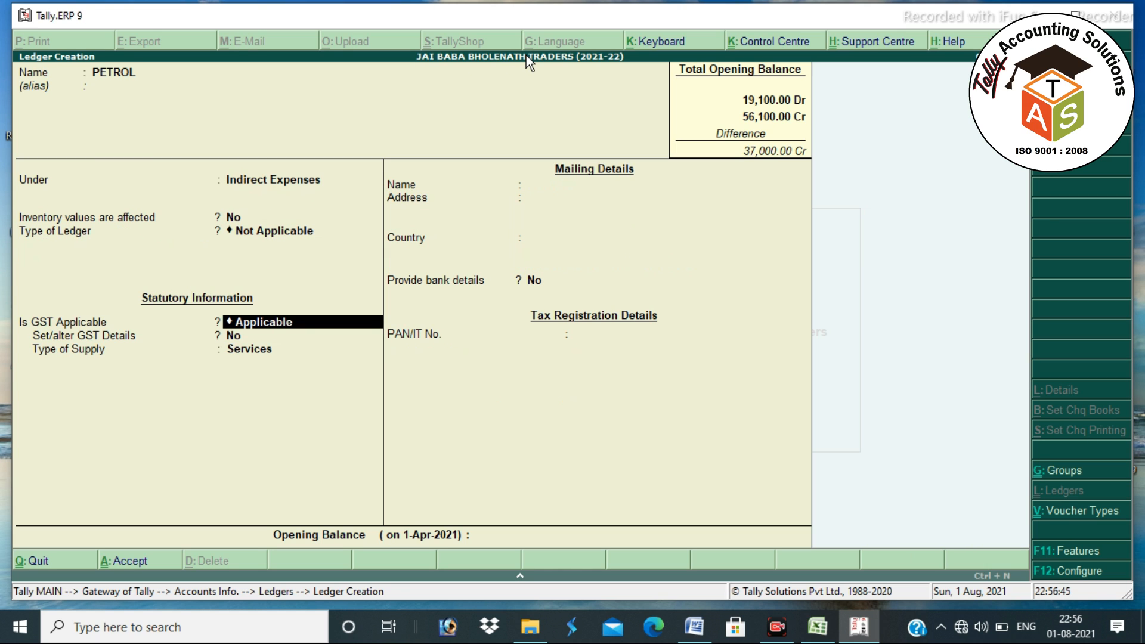
pyautogui.press('Return')
pyautogui.press('BackSpace')
pyautogui.press('Down')
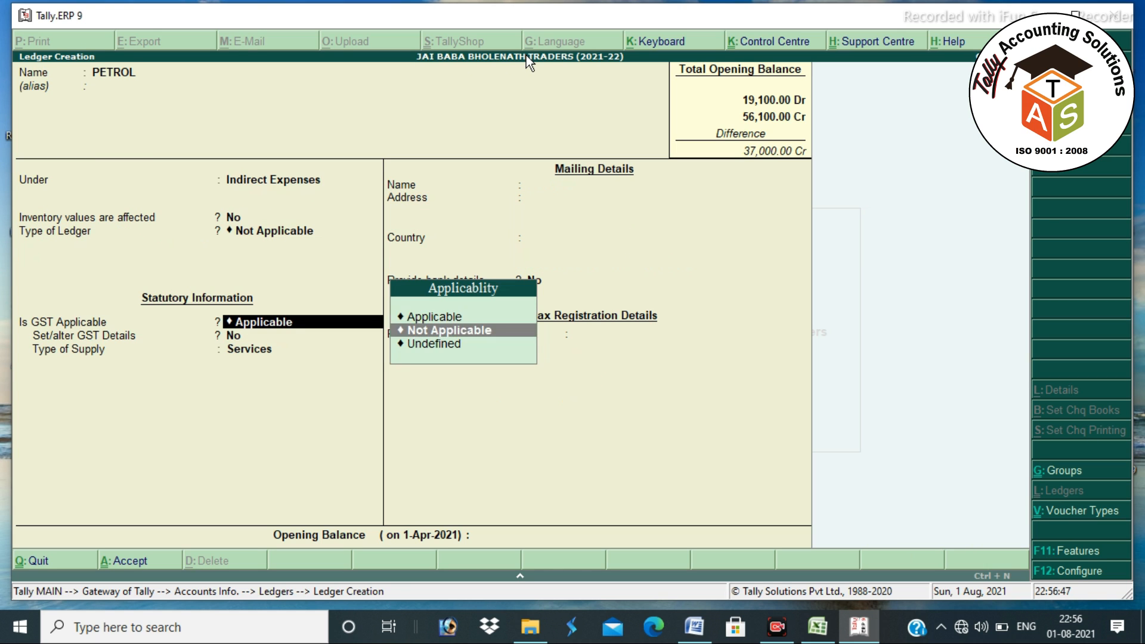
pyautogui.press('Return')
pyautogui.press('Return')
pyautogui.press('Return')
pyautogui.press('Return')
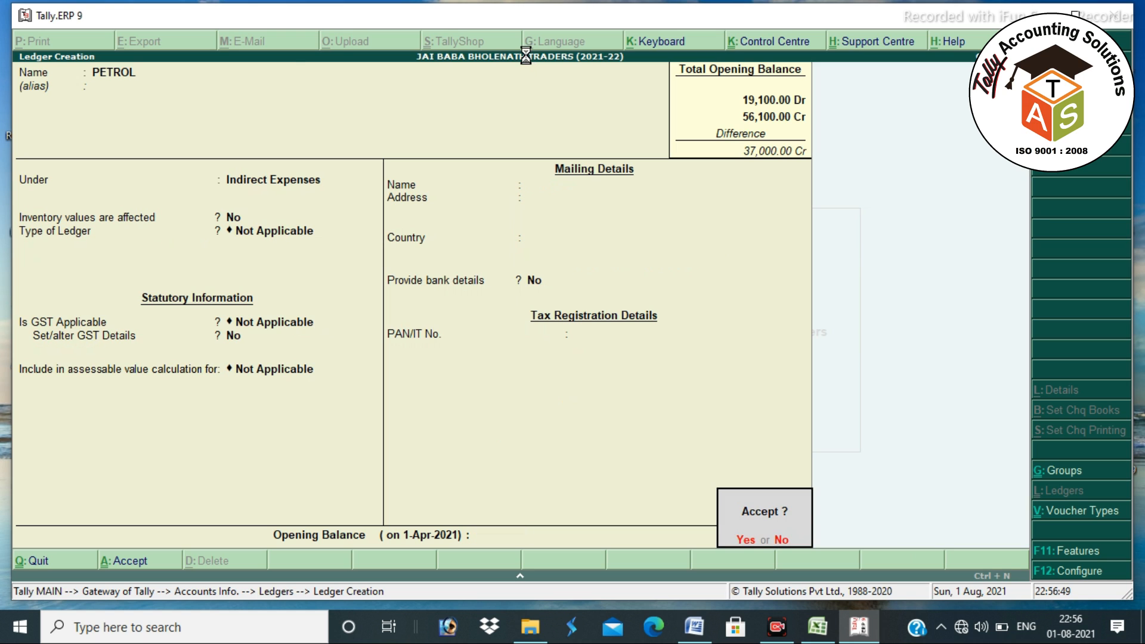
# - Save PETROL and set up the ELECTRICITY BILL ledger with GST Not Applicable
pyautogui.press('Return')
pyautogui.write('EL')
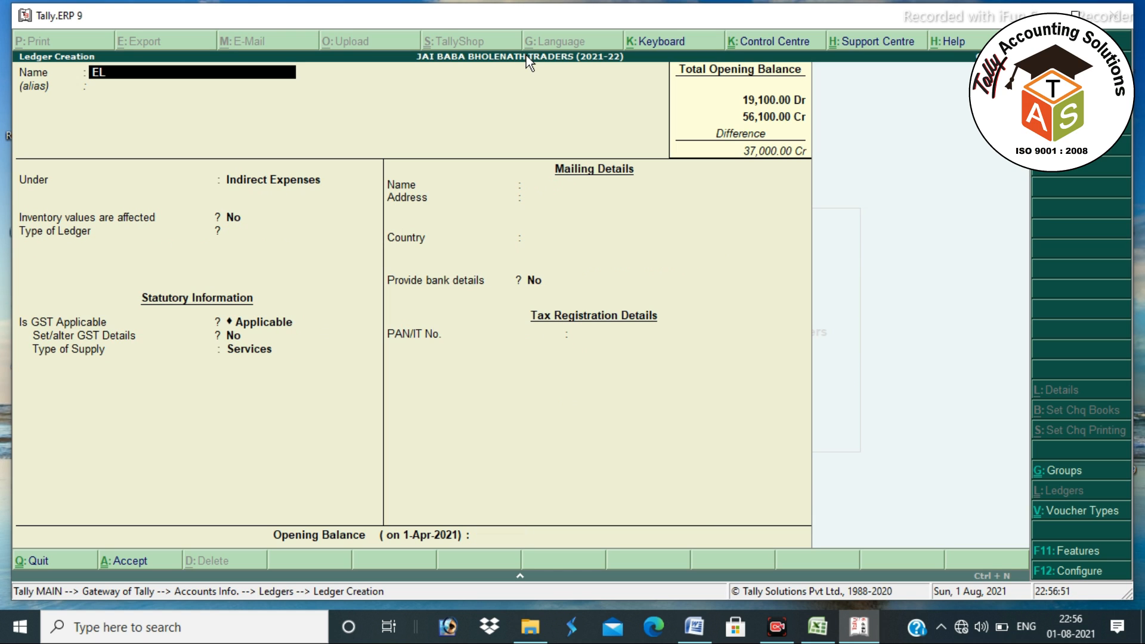
pyautogui.write('ECTRICITY BILL')
pyautogui.press('Return')
pyautogui.press('Return')
pyautogui.press('Return')
pyautogui.press('Return')
pyautogui.press('Return')
pyautogui.press('Return')
pyautogui.press('BackSpace')
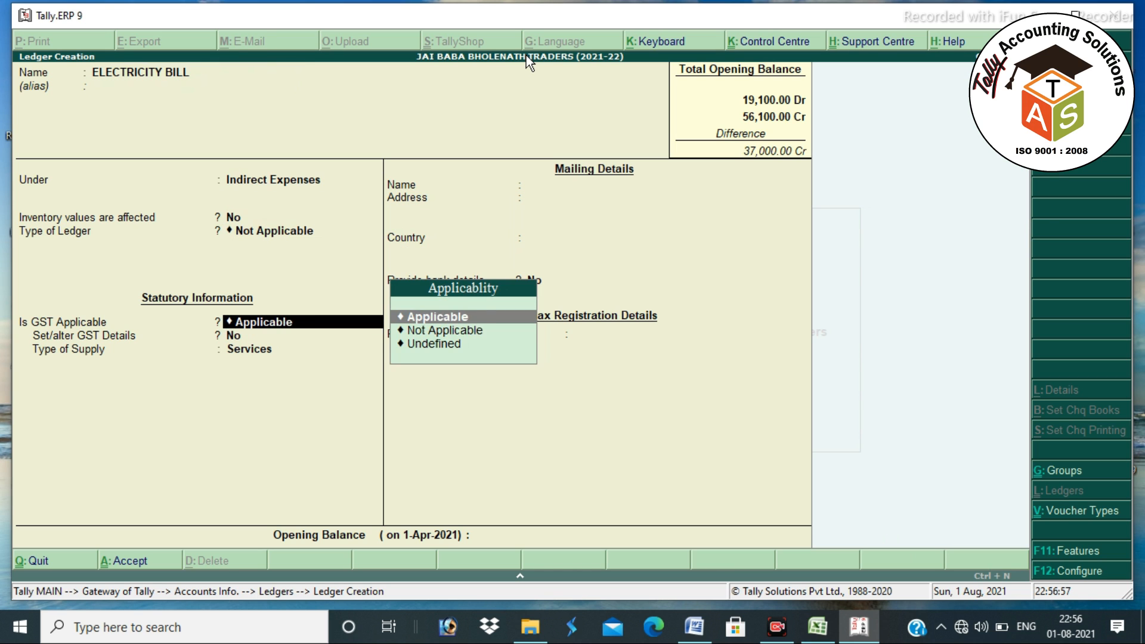
pyautogui.press('Down')
pyautogui.press('Return')
pyautogui.press('Return')
pyautogui.press('Return')
pyautogui.press('Return')
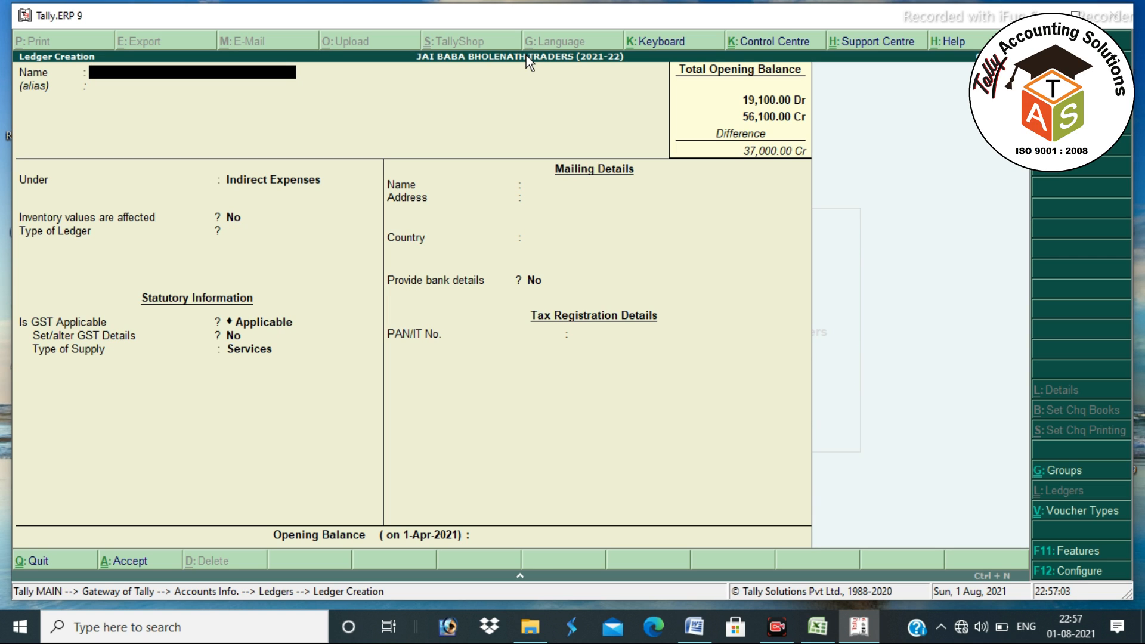
# - Create and save MONTHLY INCENTIVE under Indirect Incomes with GST Not Applicable
pyautogui.write('INCE')
pyautogui.press('BackSpace')
pyautogui.press('BackSpace')
pyautogui.press('BackSpace')
pyautogui.press('BackSpace')
pyautogui.write('MONTHLY INCENTIVE')
pyautogui.press('Return')
pyautogui.press('Return')
pyautogui.write('Ind')
pyautogui.press('Down')
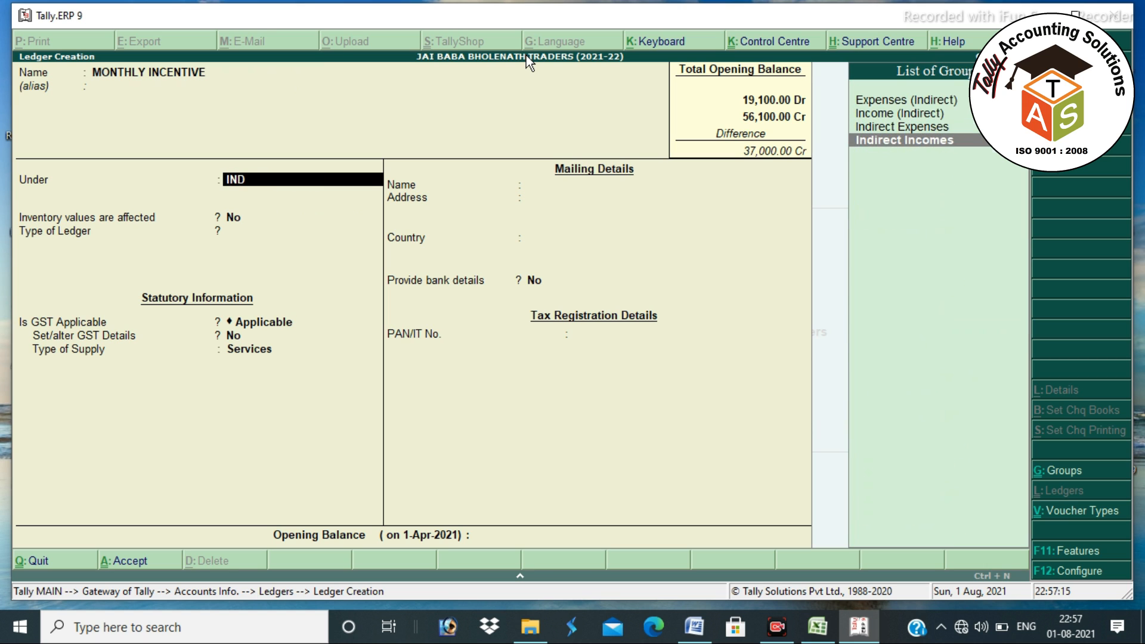
pyautogui.press('Return')
pyautogui.press('Return')
pyautogui.press('Return')
pyautogui.press('BackSpace')
pyautogui.press('Down')
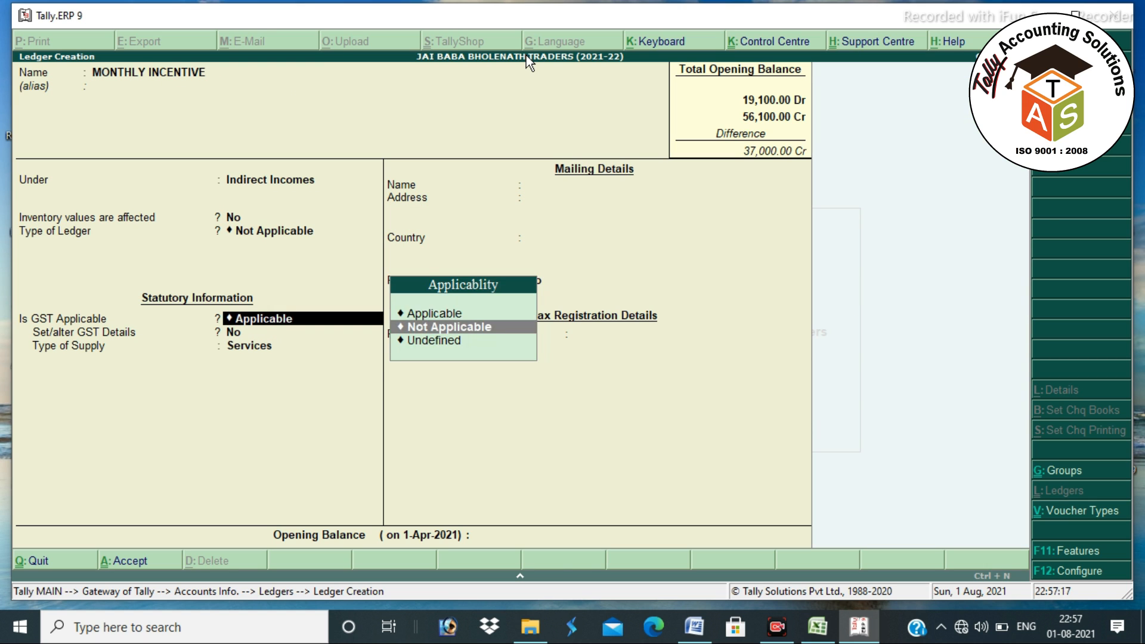
pyautogui.press('Return')
pyautogui.press('Return')
pyautogui.press('Return')
pyautogui.press('Return')
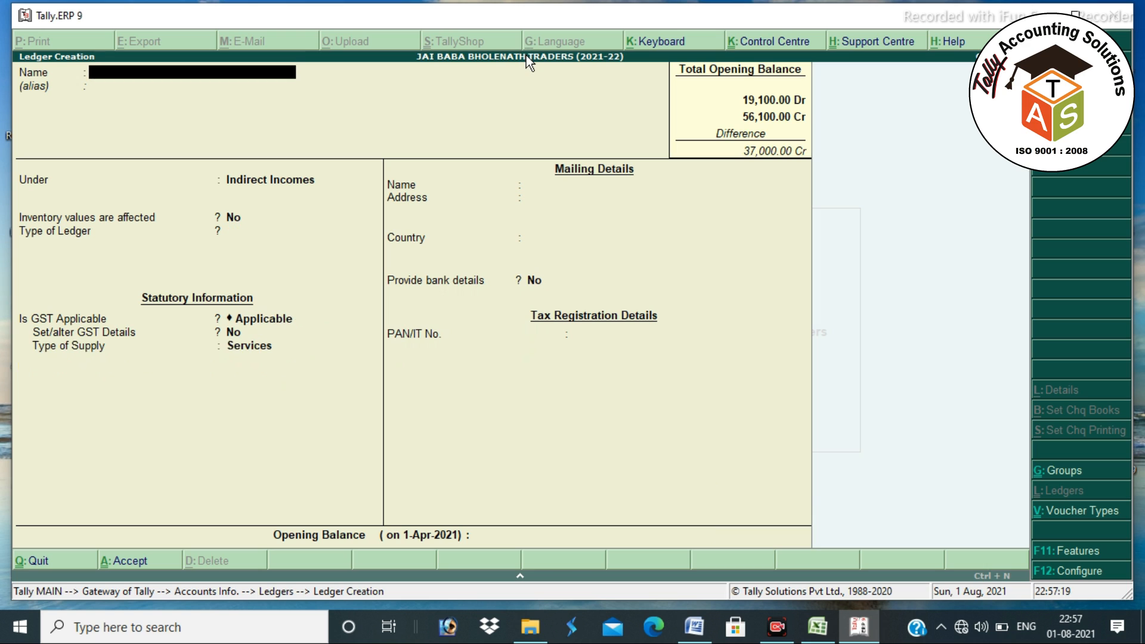
# - Name the ledger SBI BANK (004), place it under Bank Accounts, and enter the account number
pyautogui.write('SBI BANK')
pyautogui.write(' ()')
pyautogui.write('004')
pyautogui.press('Return')
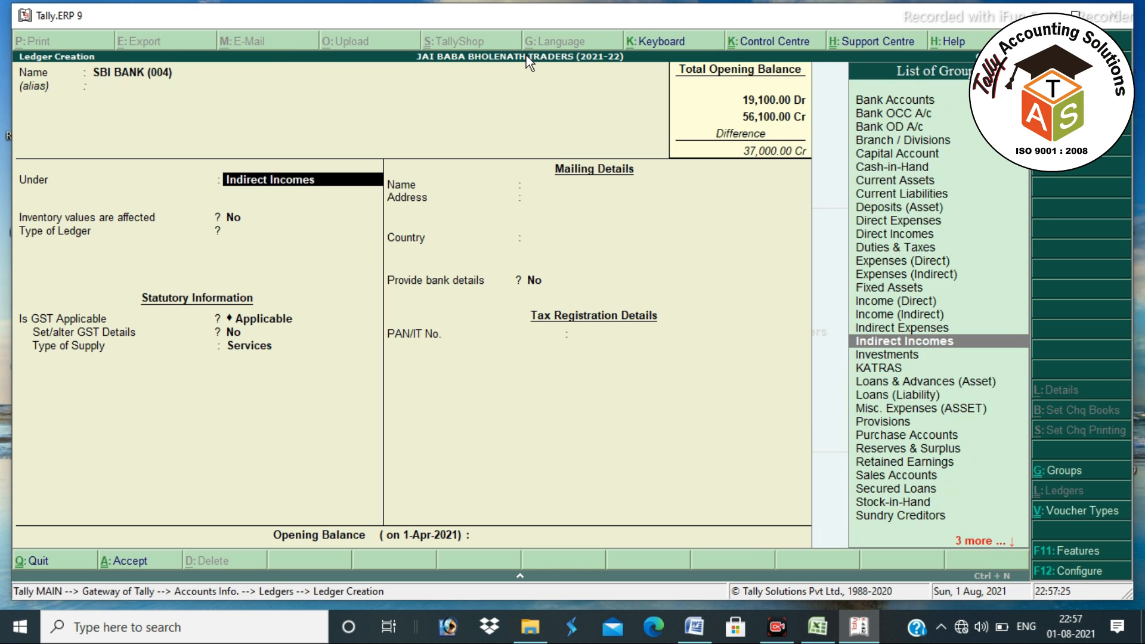
pyautogui.write('BANK')
pyautogui.press('Return')
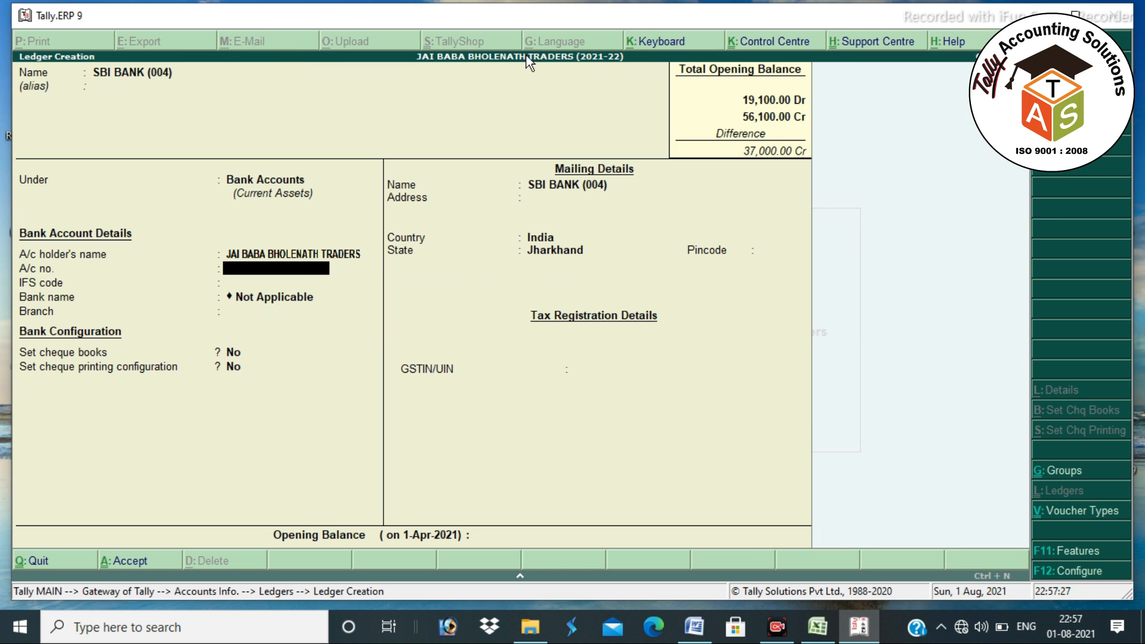
pyautogui.press('Return')
# - Enter IFS code SBIN0001228, branch KATRAS, and a 1,12,390 Dr opening balance
pyautogui.write('SBIN000')
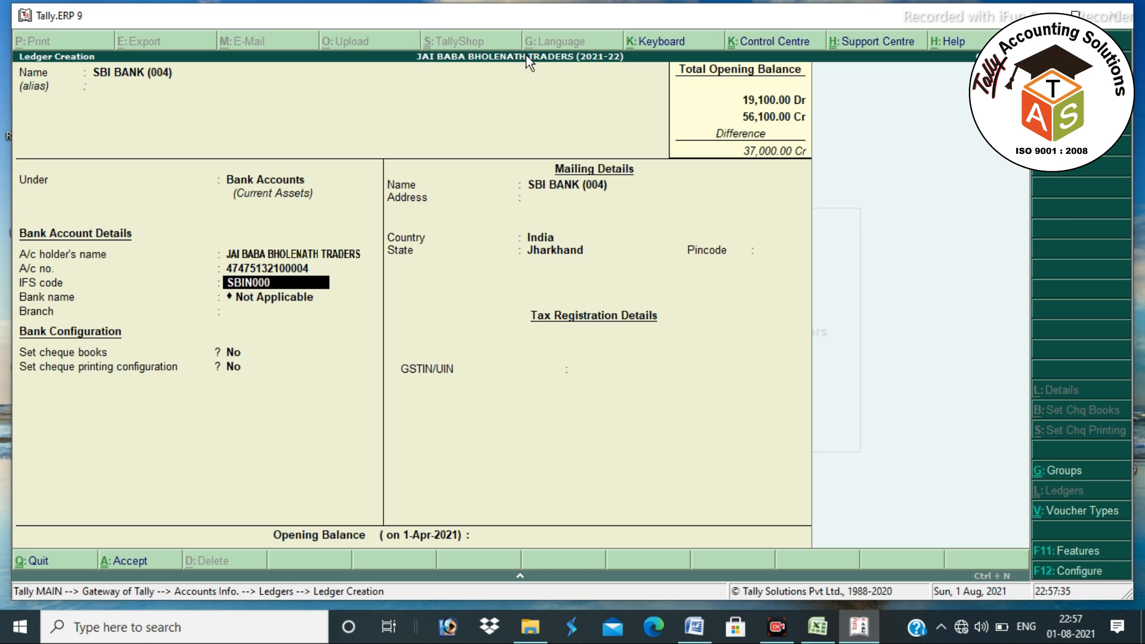
pyautogui.write('1228')
pyautogui.press('Return')
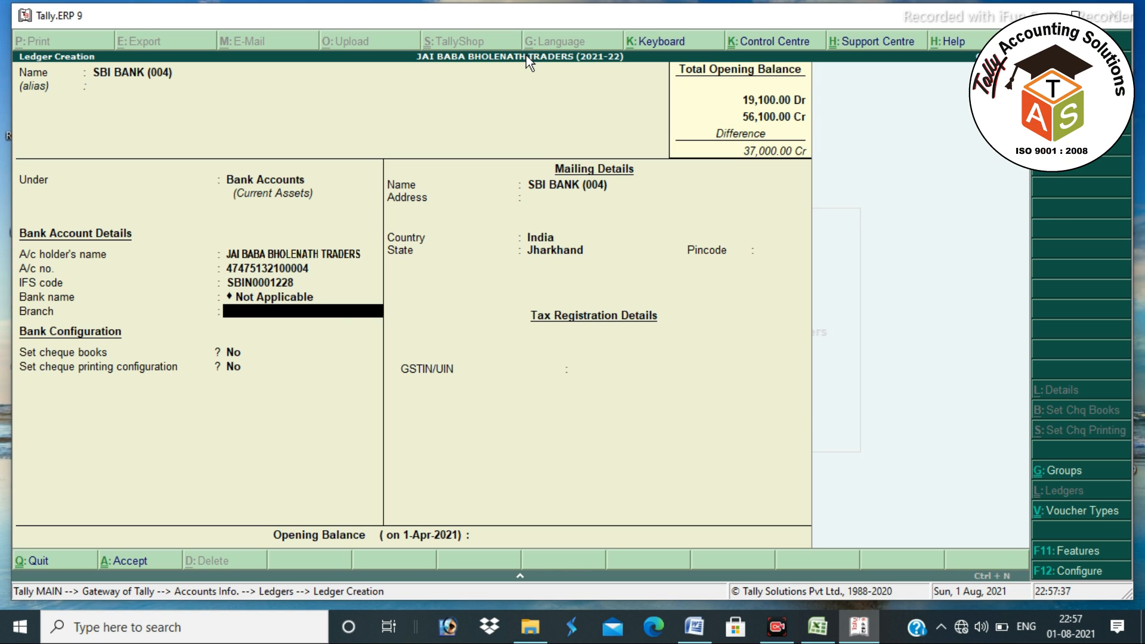
pyautogui.write('KATRAS')
pyautogui.press('Return')
pyautogui.press('Return')
pyautogui.press('Return')
pyautogui.press('Return')
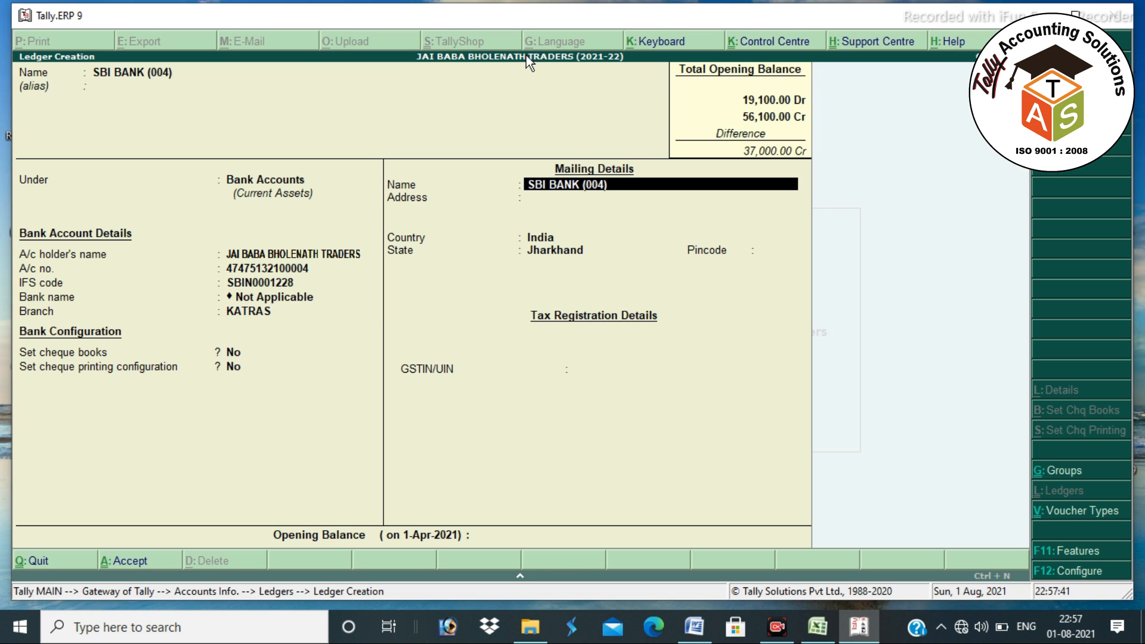
pyautogui.press('Return')
pyautogui.press('Return')
pyautogui.press('Return')
pyautogui.press('Return')
pyautogui.press('Return')
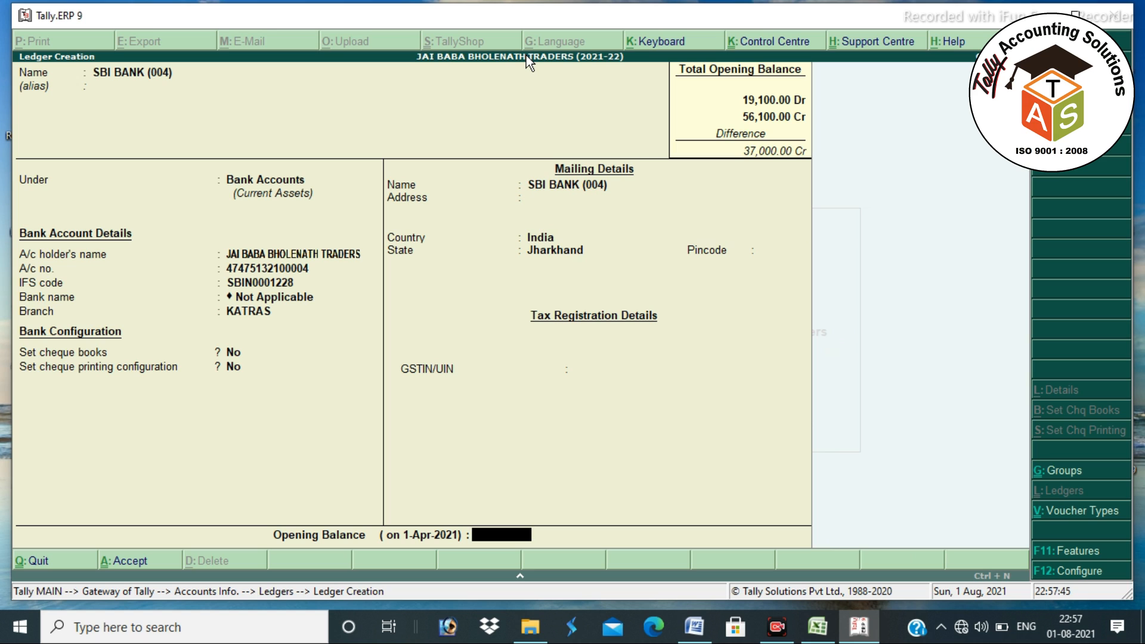
pyautogui.write('1,12,3')
pyautogui.write('90')
pyautogui.press('Return')
pyautogui.press('Return')
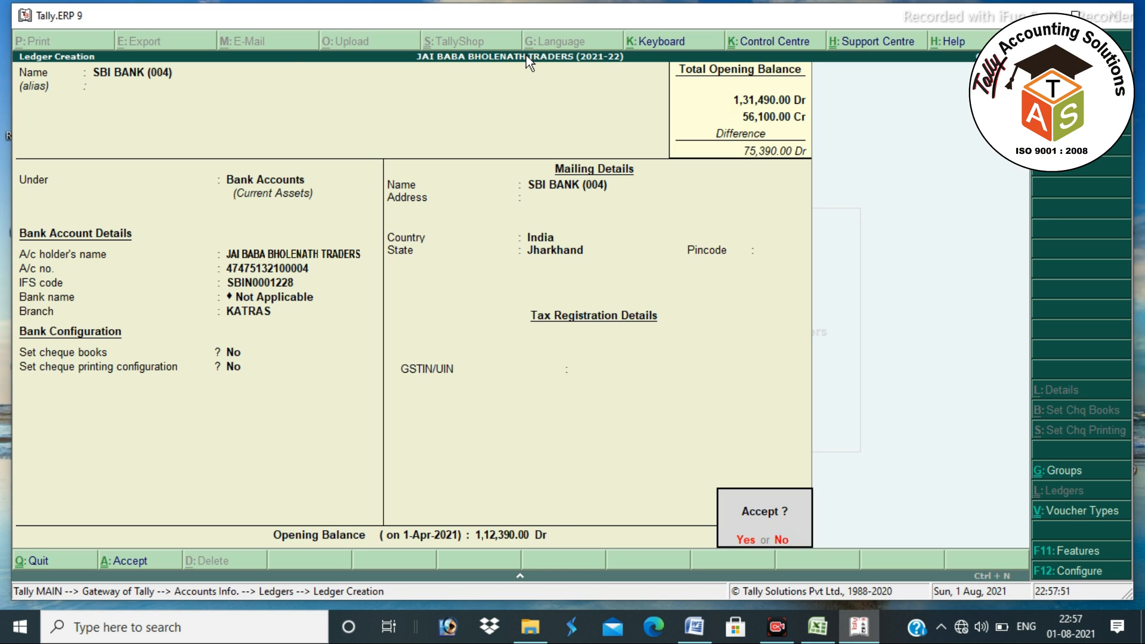
pyautogui.press('Return')
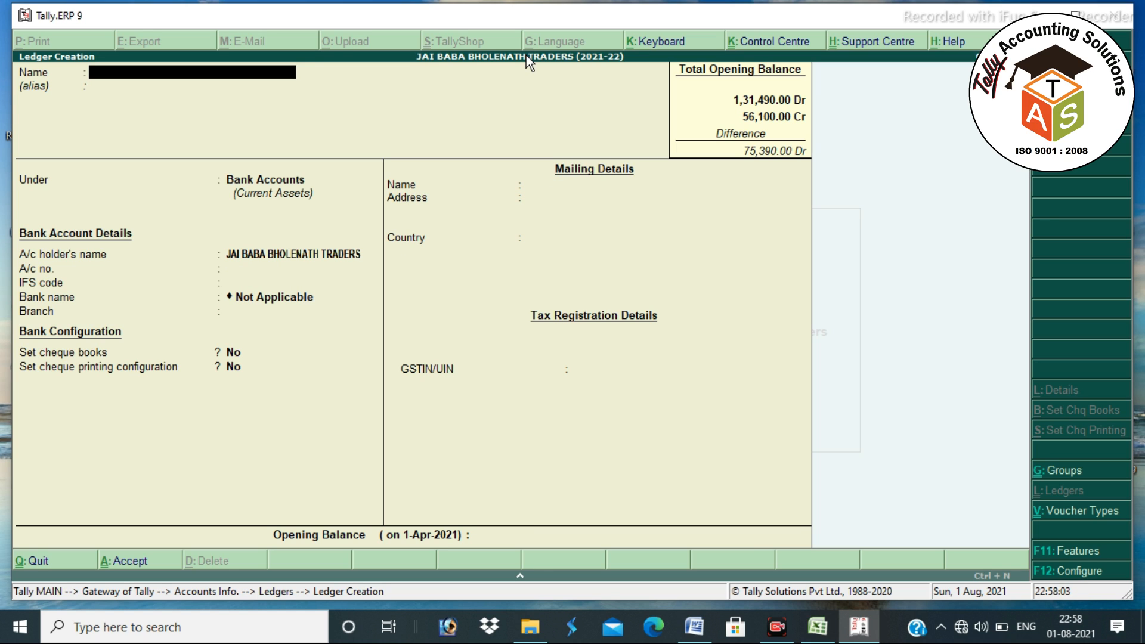
# - Create LOAN FROM BOI under Secured Loans with a 75,390 Cr opening balance
pyautogui.write('LOAN FROM BOI')
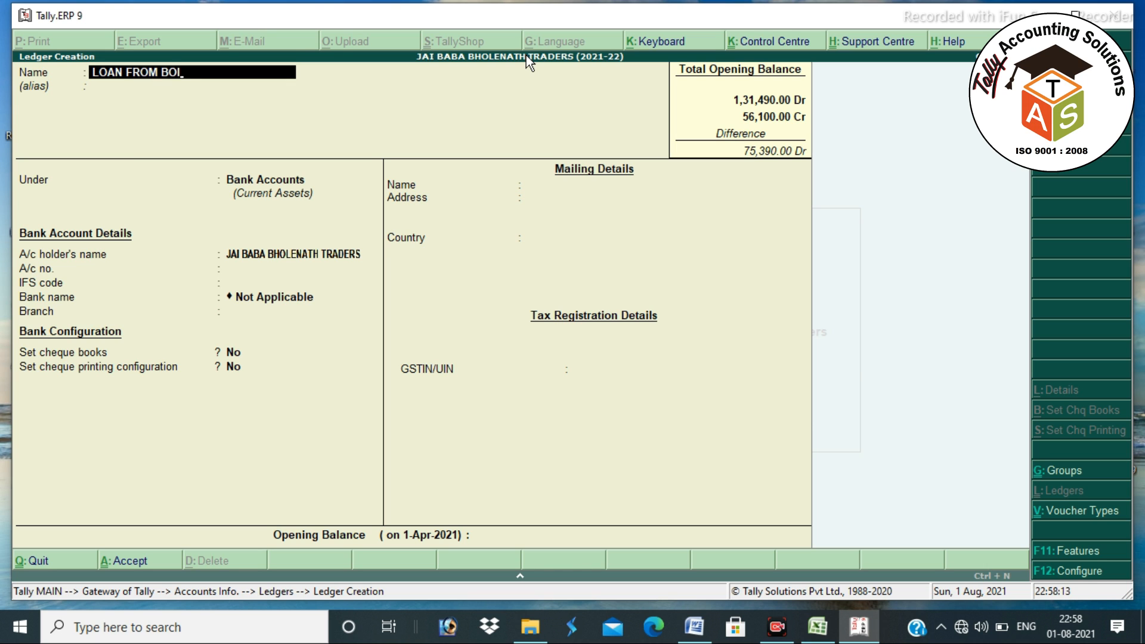
pyautogui.press('Return')
pyautogui.write('SEC')
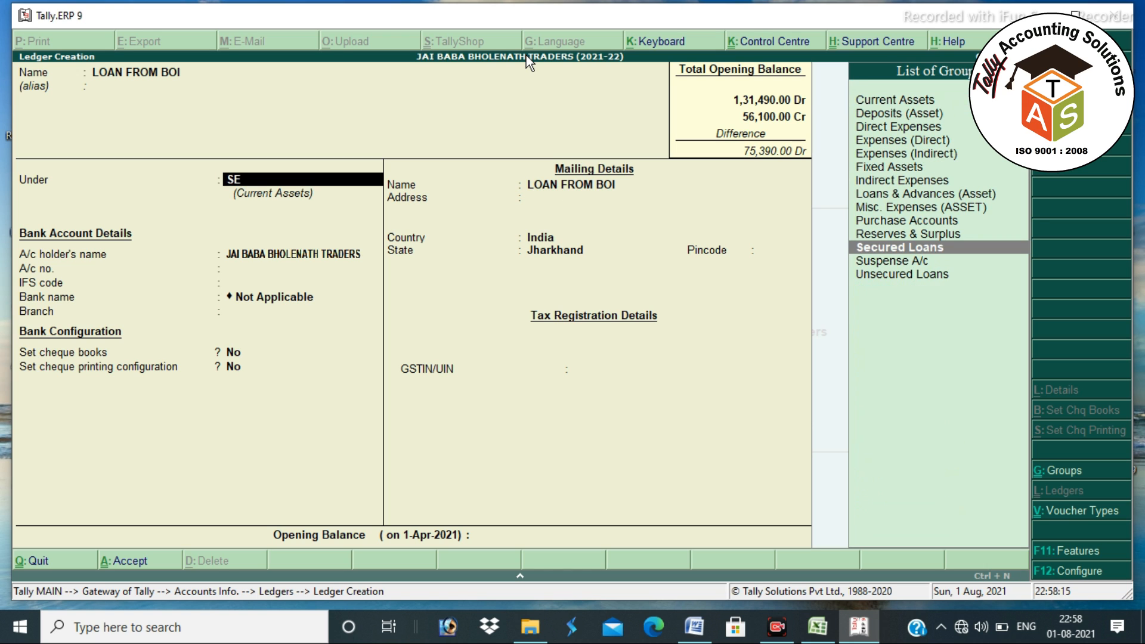
pyautogui.press('Return')
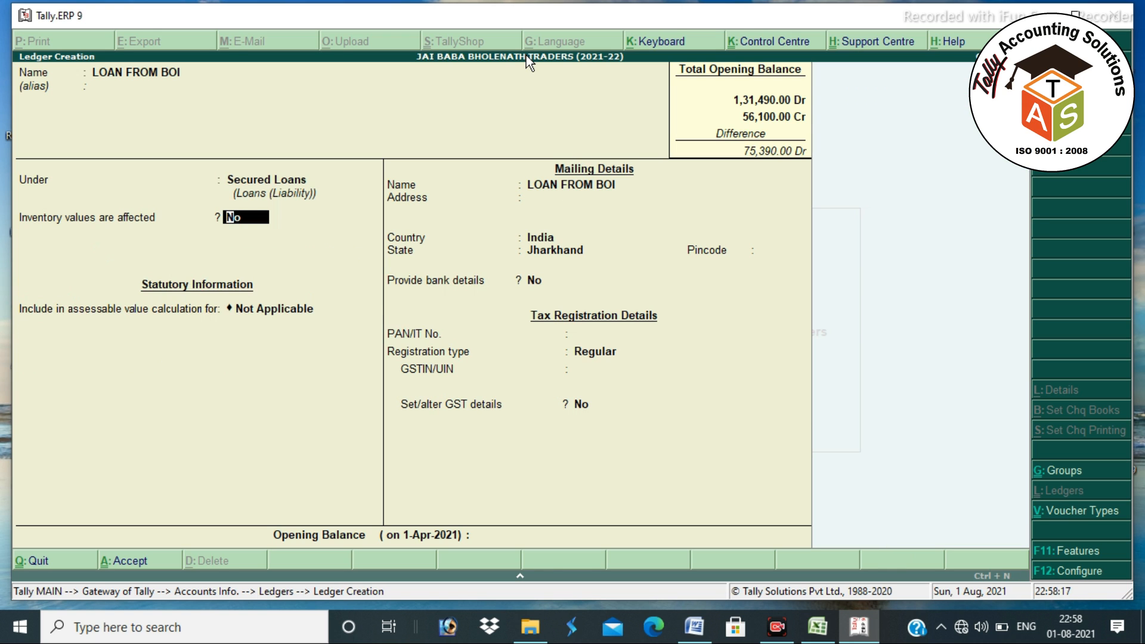
pyautogui.press('Return')
pyautogui.press('Return')
pyautogui.press('Return')
pyautogui.press('Return')
pyautogui.press('Return')
pyautogui.press('Return')
pyautogui.press('Return')
pyautogui.press('Return')
pyautogui.press('Return')
pyautogui.press('Return')
pyautogui.press('Return')
pyautogui.press('Return')
pyautogui.press('Return')
pyautogui.write('75390')
pyautogui.press('Return')
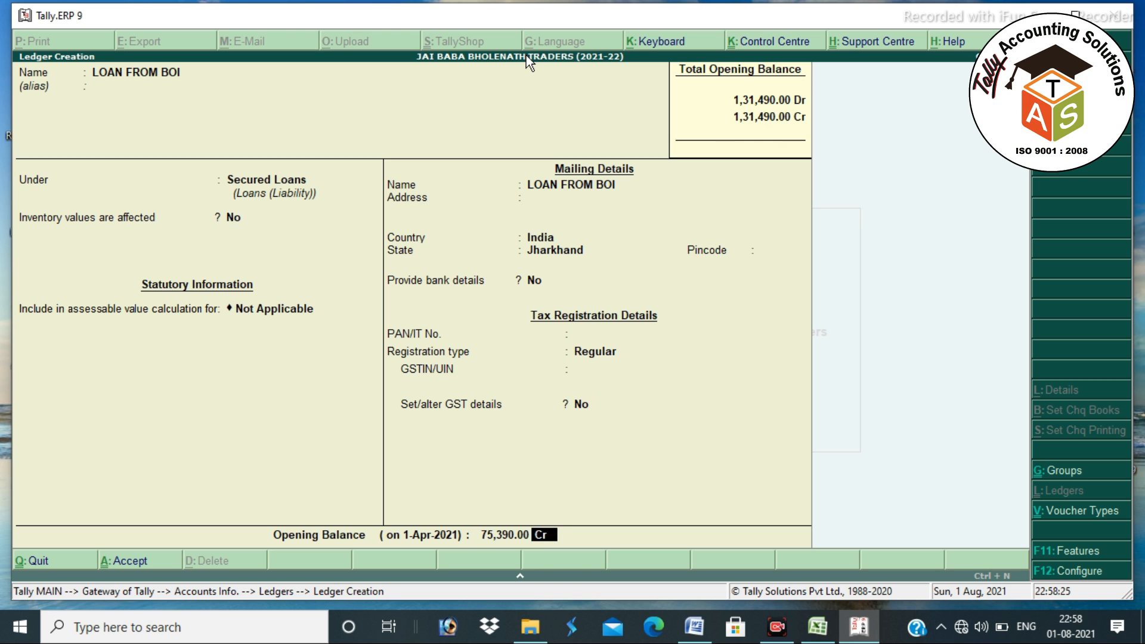
pyautogui.press('Return')
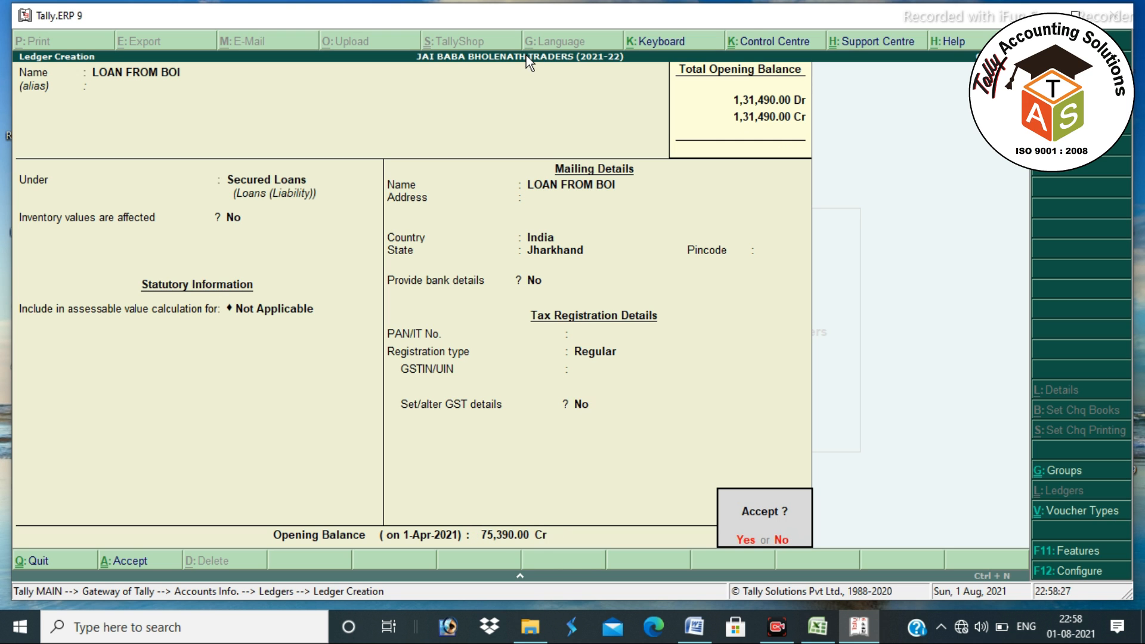
# - Save the LOAN FROM BOI ledger and quit back to Gateway of Tally
pyautogui.press('Return')
pyautogui.press('Escape')
pyautogui.press('Return')
pyautogui.press('Escape')
pyautogui.press('Escape')
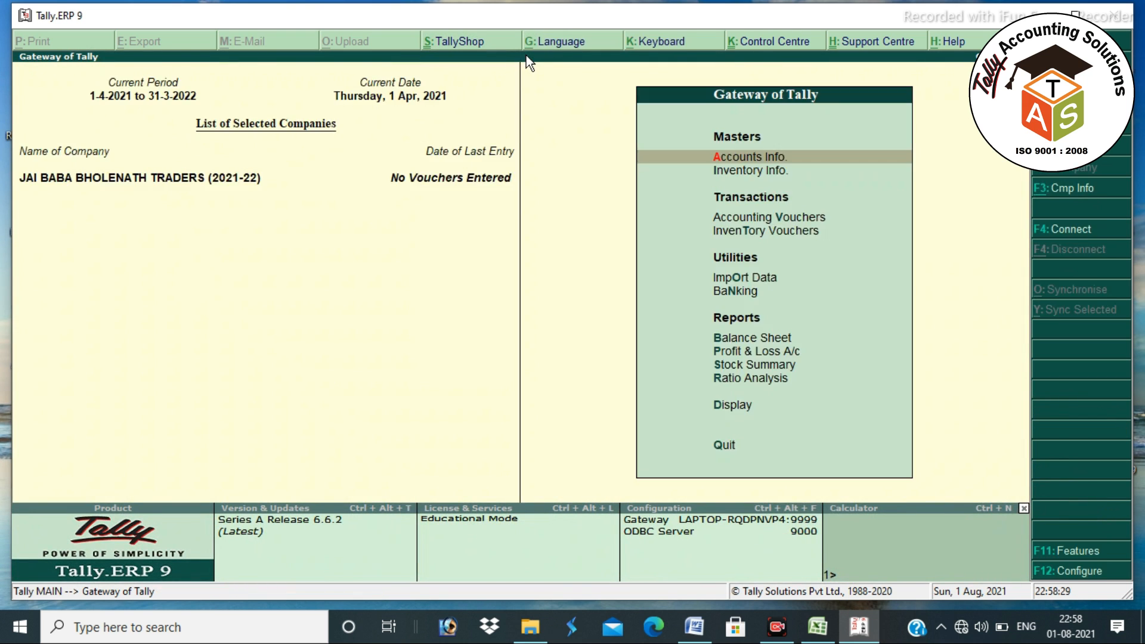
# - Open the Balance Sheet report from Gateway of Tally
pyautogui.press('b')
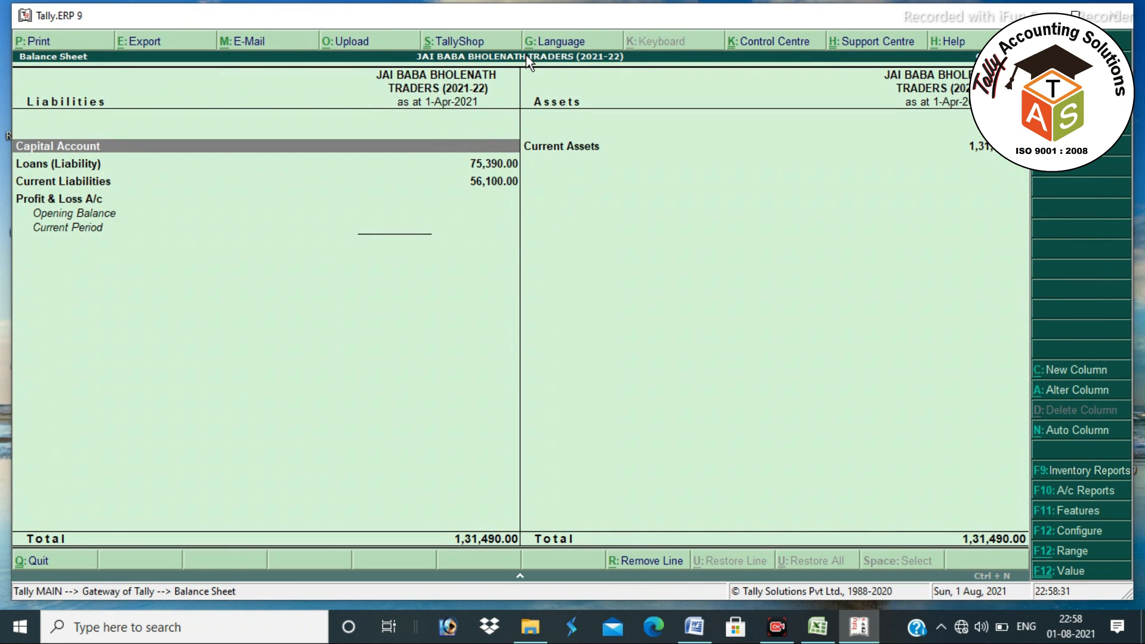
pyautogui.press('Escape')
pyautogui.press('Home')
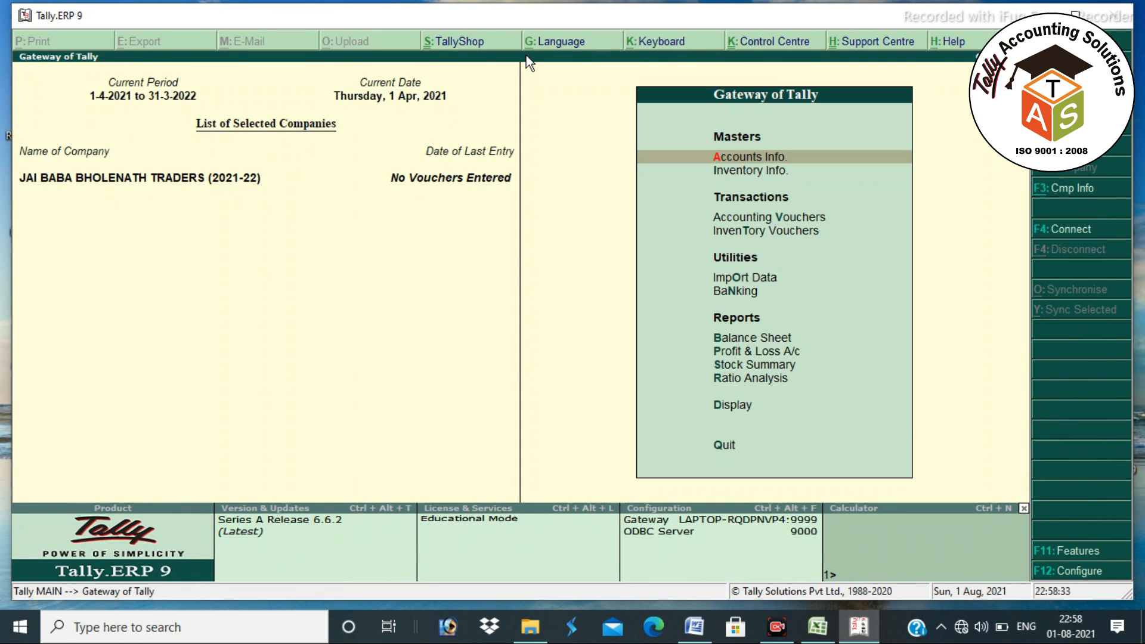
pyautogui.press('Down')
pyautogui.press('Down')
pyautogui.press('Down')
pyautogui.press('Down')
pyautogui.press('Down')
pyautogui.press('Down')
pyautogui.press('Down')
pyautogui.press('Down')
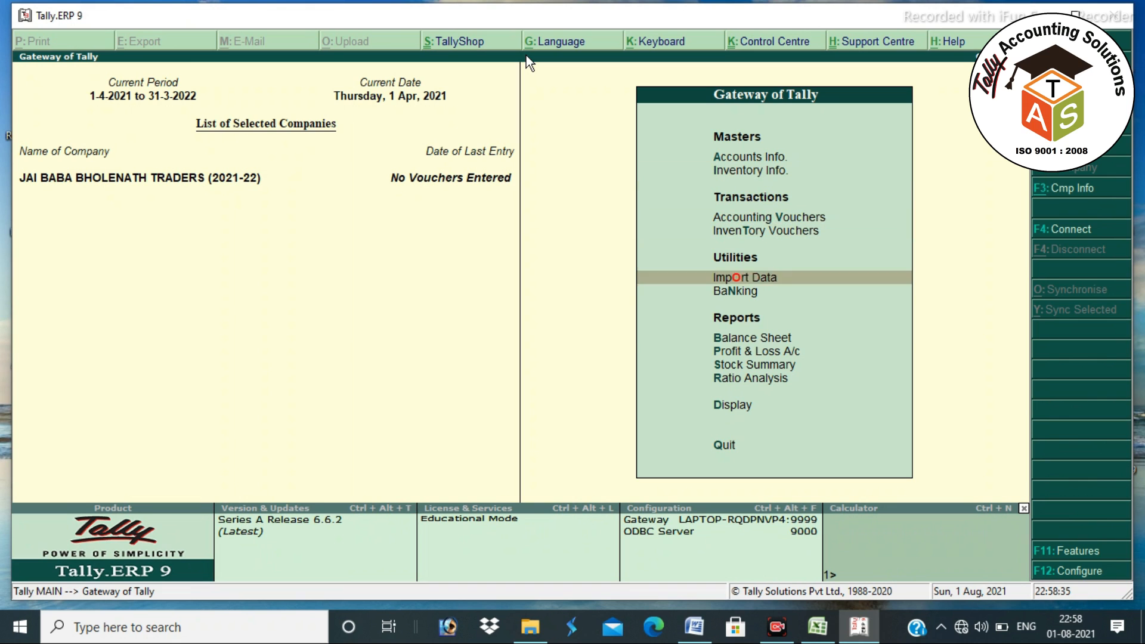
pyautogui.press('Down')
pyautogui.press('Up')
pyautogui.press('Up')
pyautogui.press('Up')
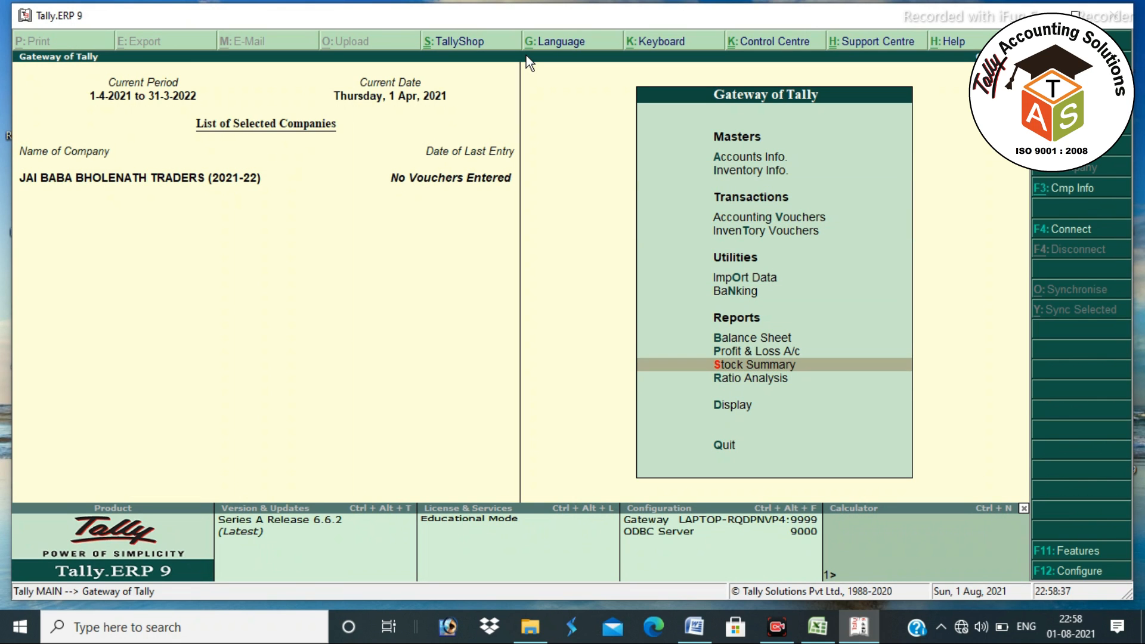
pyautogui.press('Return')
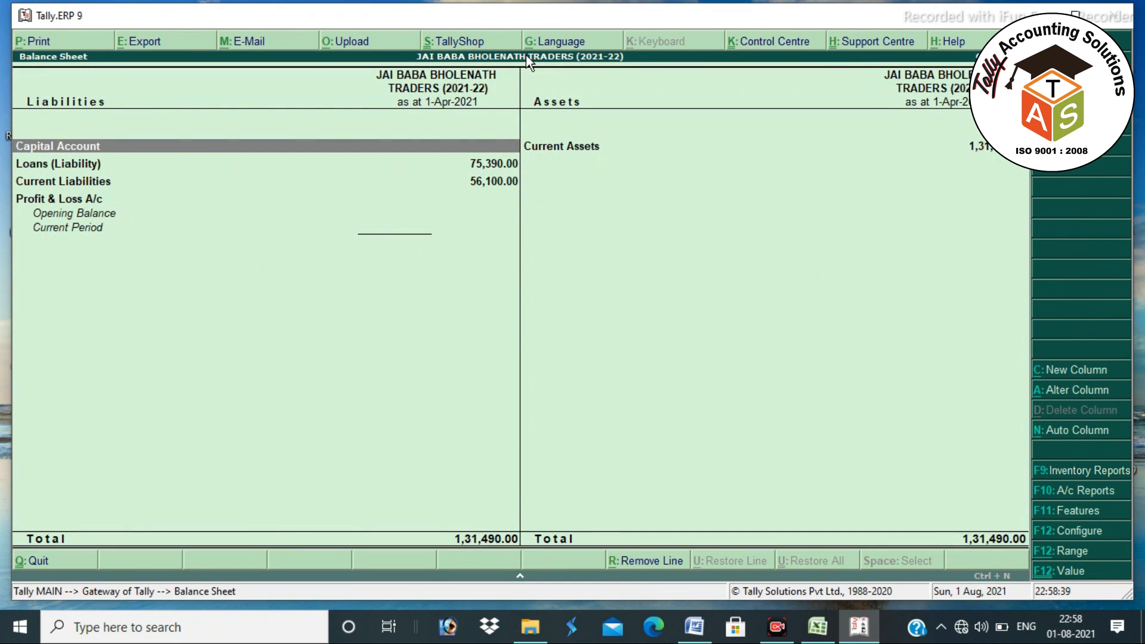
# - Switch to the detailed Balance Sheet view and drill into Sundry Debtors
pyautogui.hotkey('alt', 'F1')
pyautogui.press('Right')
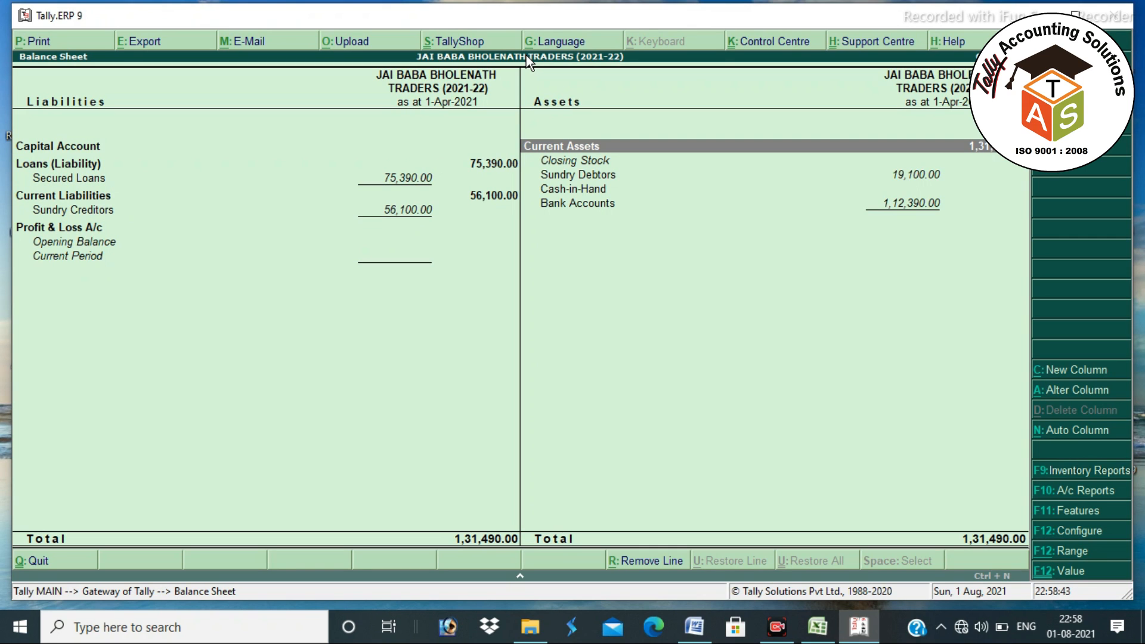
pyautogui.press('Down')
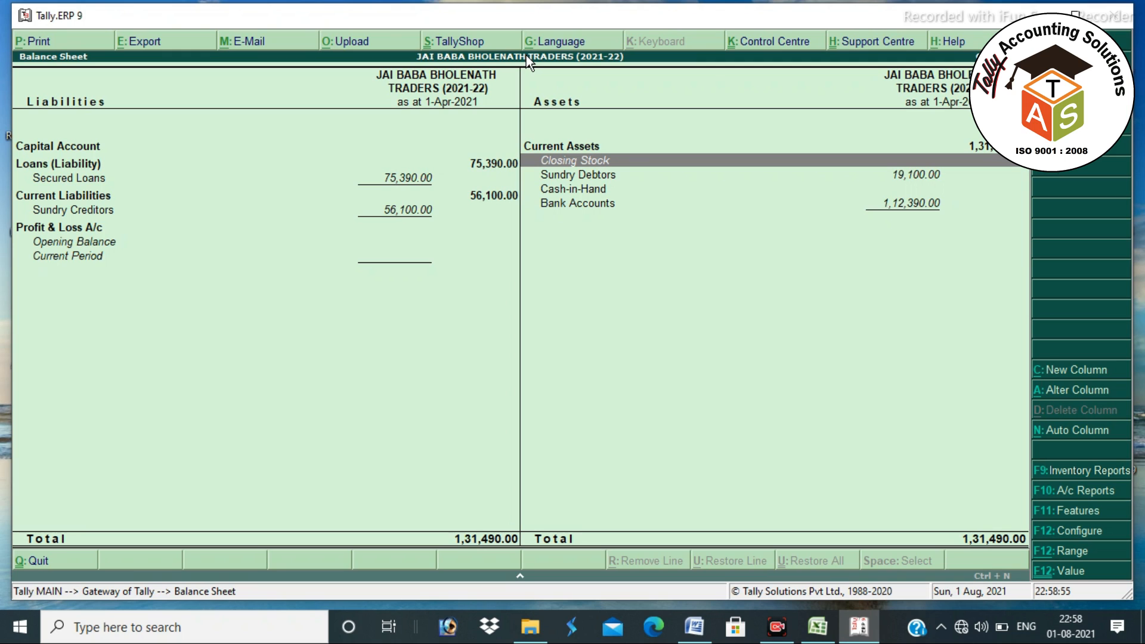
pyautogui.press('Down')
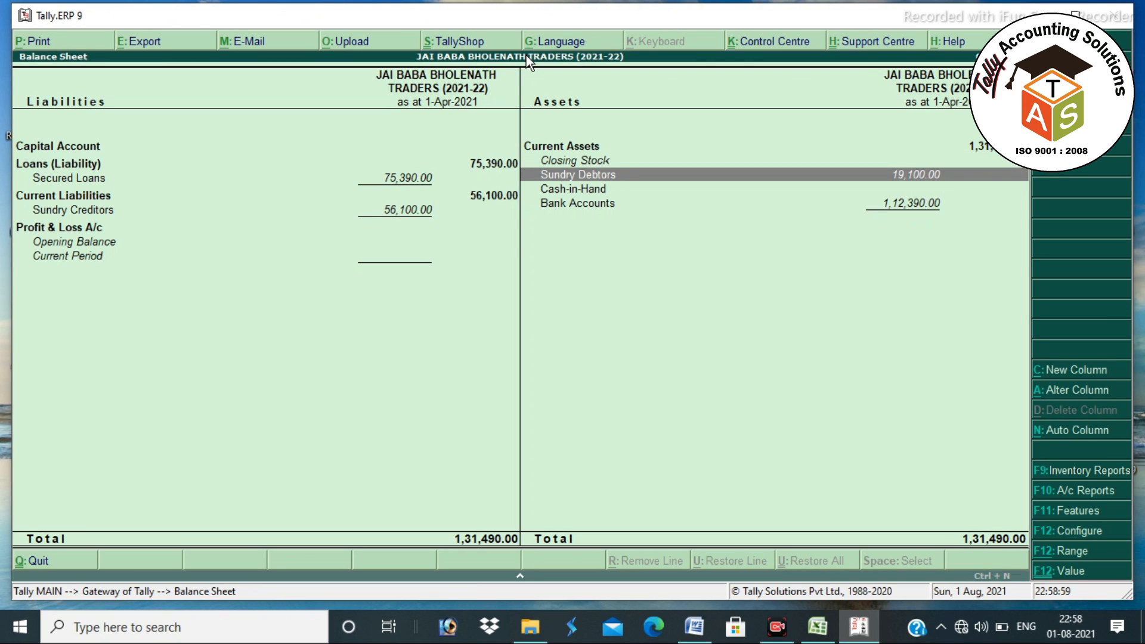
pyautogui.press('Return')
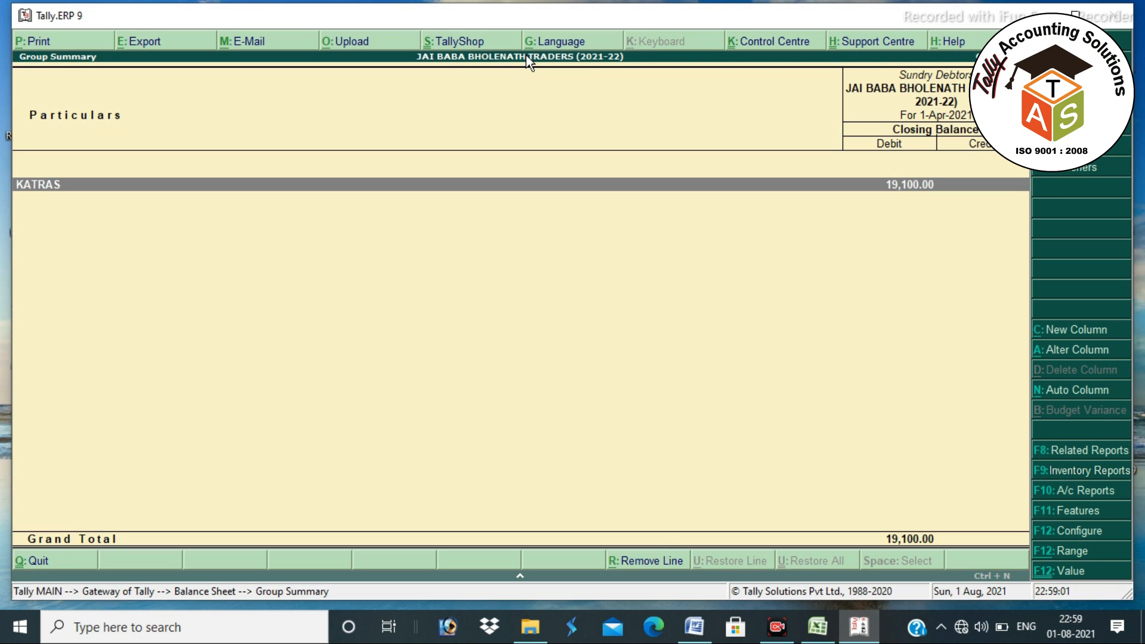
# - Inspect the KATRAS debtors, including SANJAY STORE, then return to the Balance Sheet
pyautogui.press('Return')
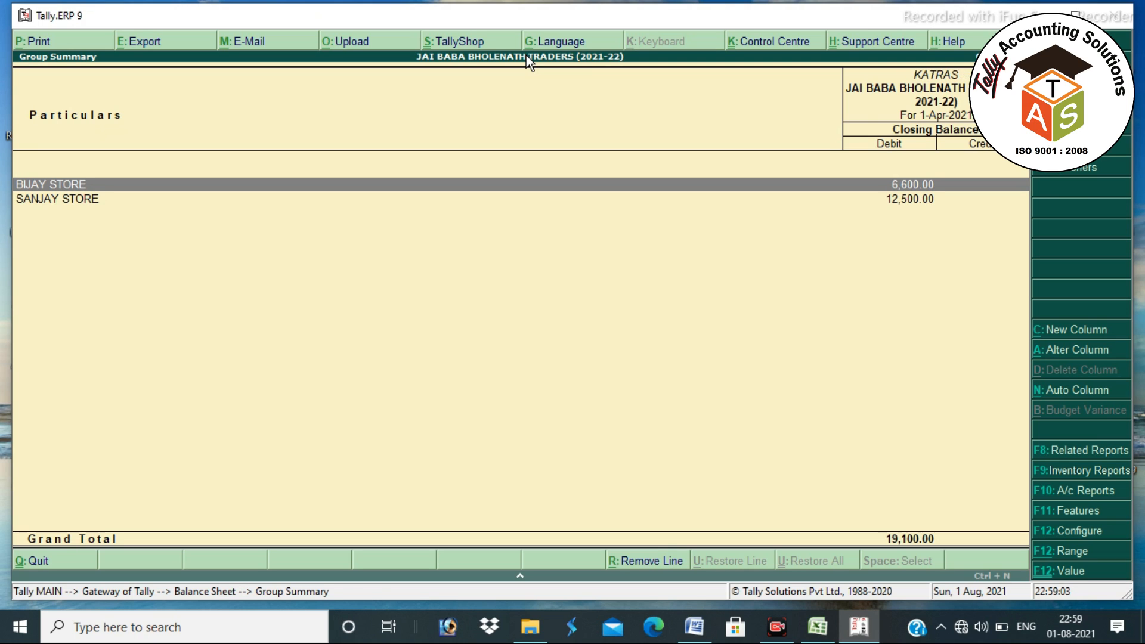
pyautogui.press('Down')
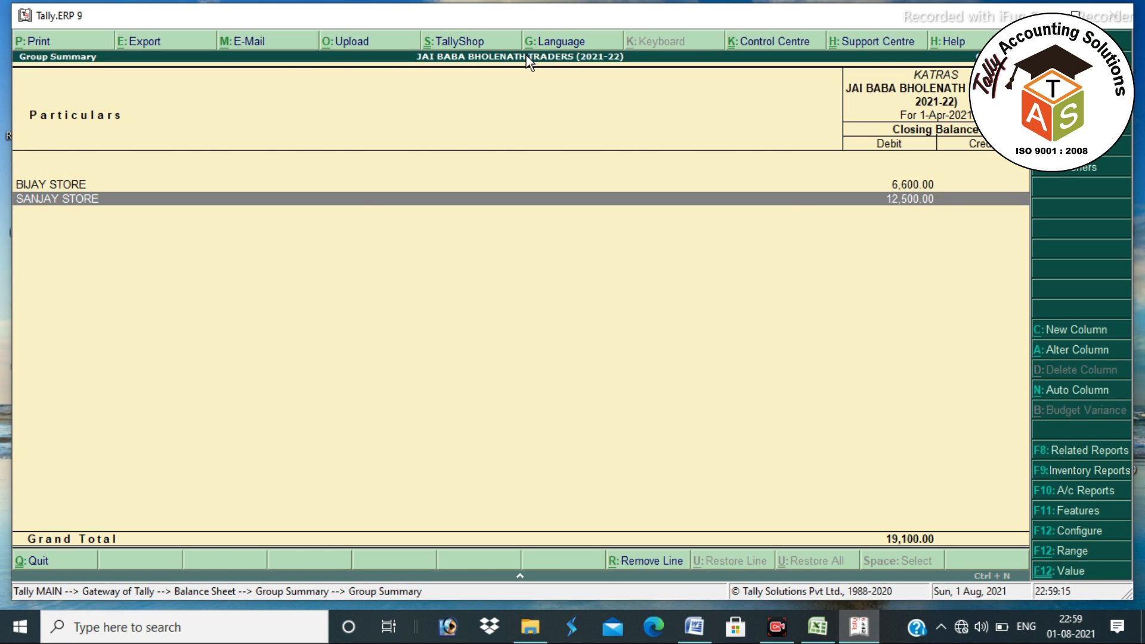
pyautogui.press('Escape')
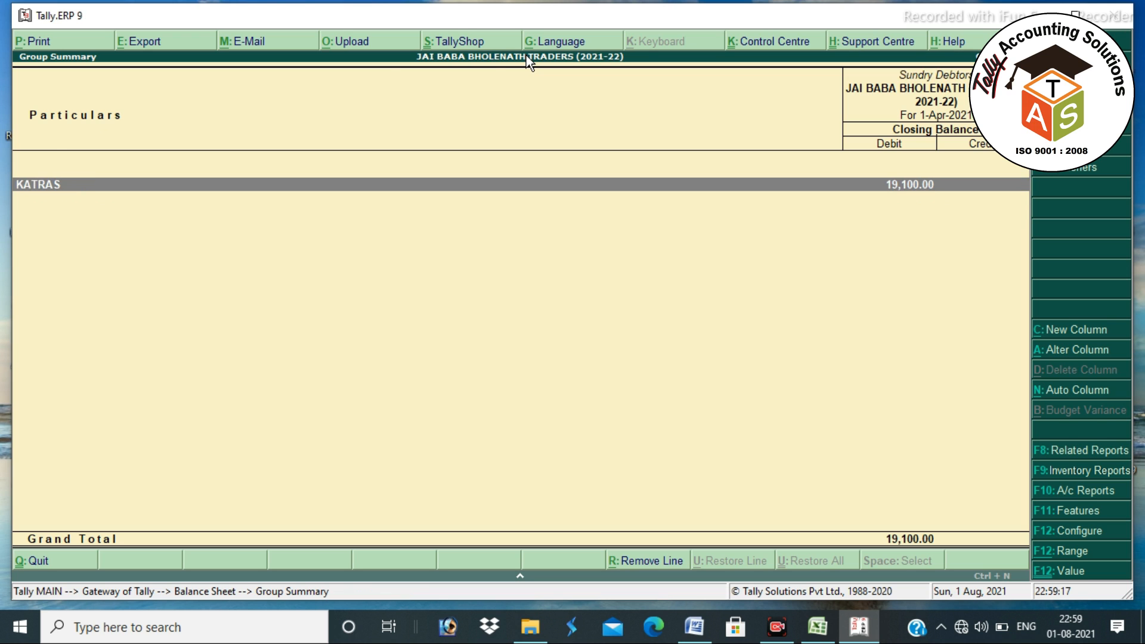
pyautogui.press('Escape')
# - Drill through Sundry Creditors to SHREE BALAJI SALES and show its bill-wise outstanding bills
pyautogui.press('Left')
pyautogui.press('Down')
pyautogui.press('Up')
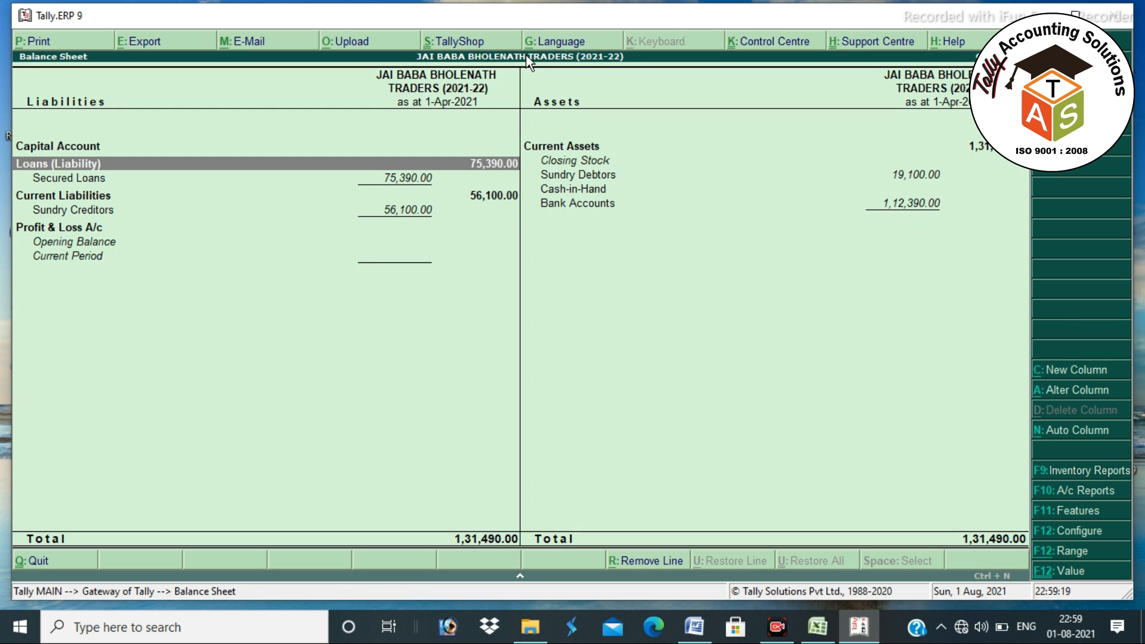
pyautogui.press('Down')
pyautogui.press('Down')
pyautogui.press('Down')
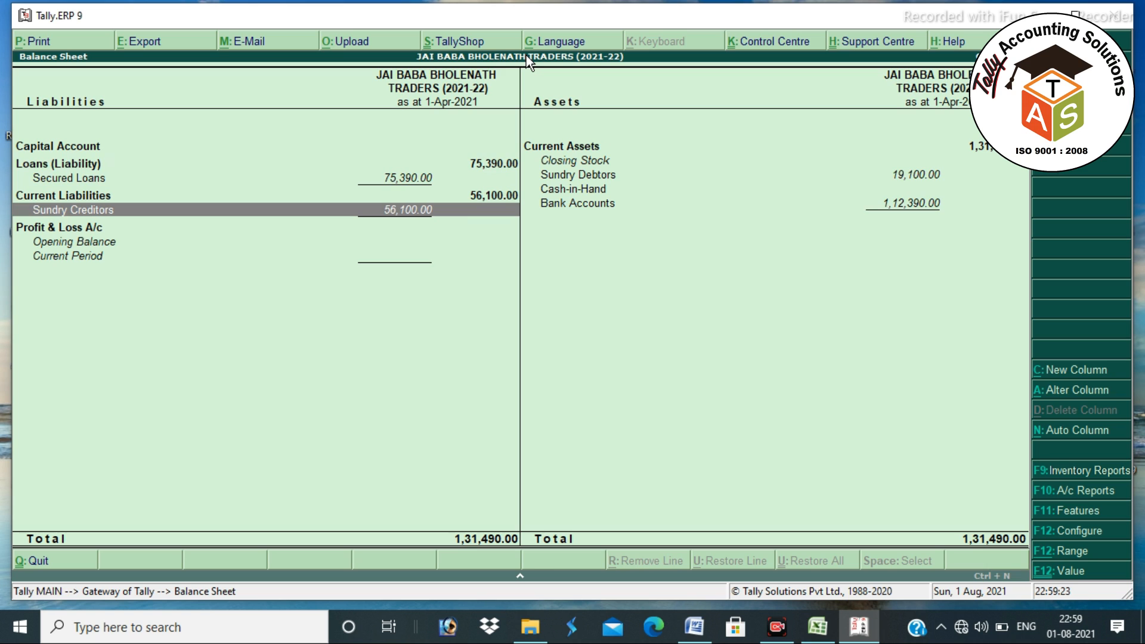
pyautogui.press('Return')
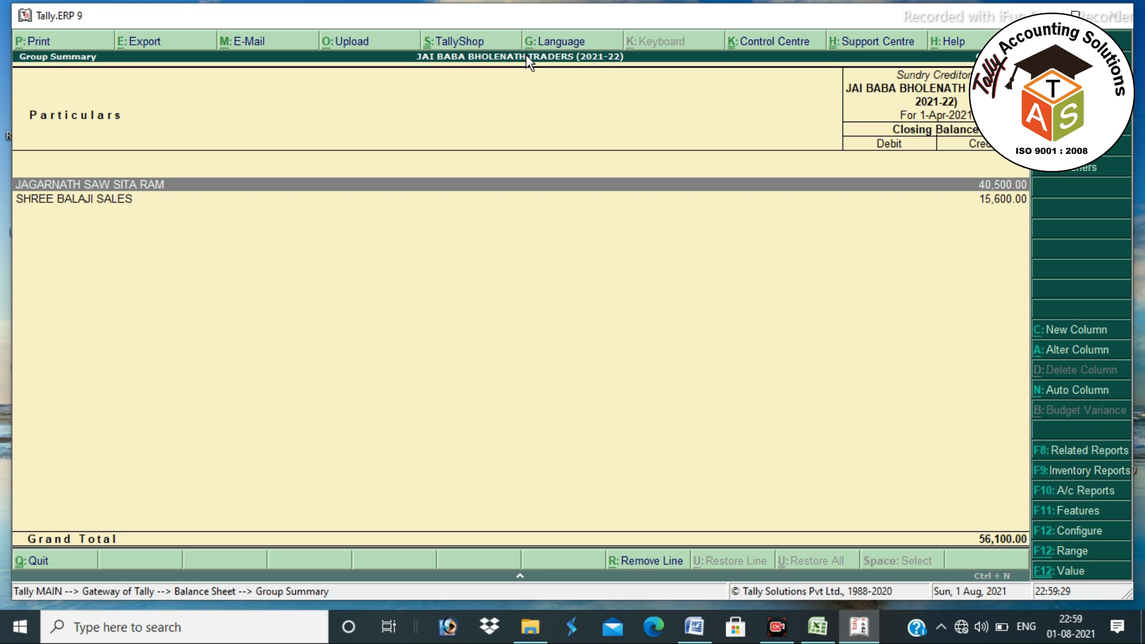
pyautogui.press('Down')
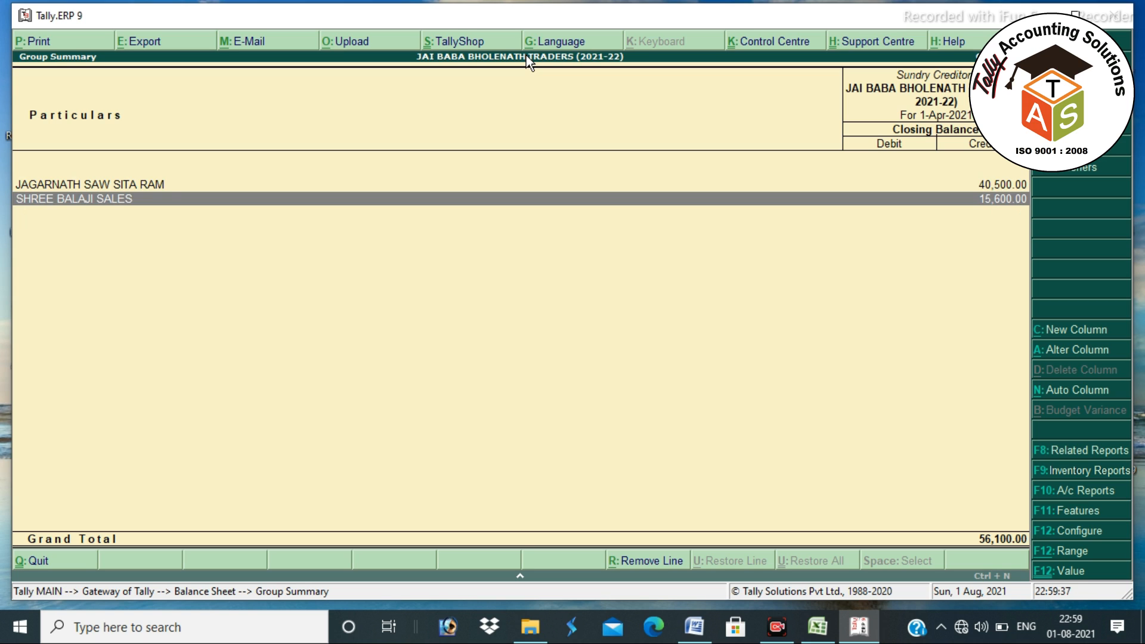
pyautogui.press('Return')
pyautogui.press('Return')
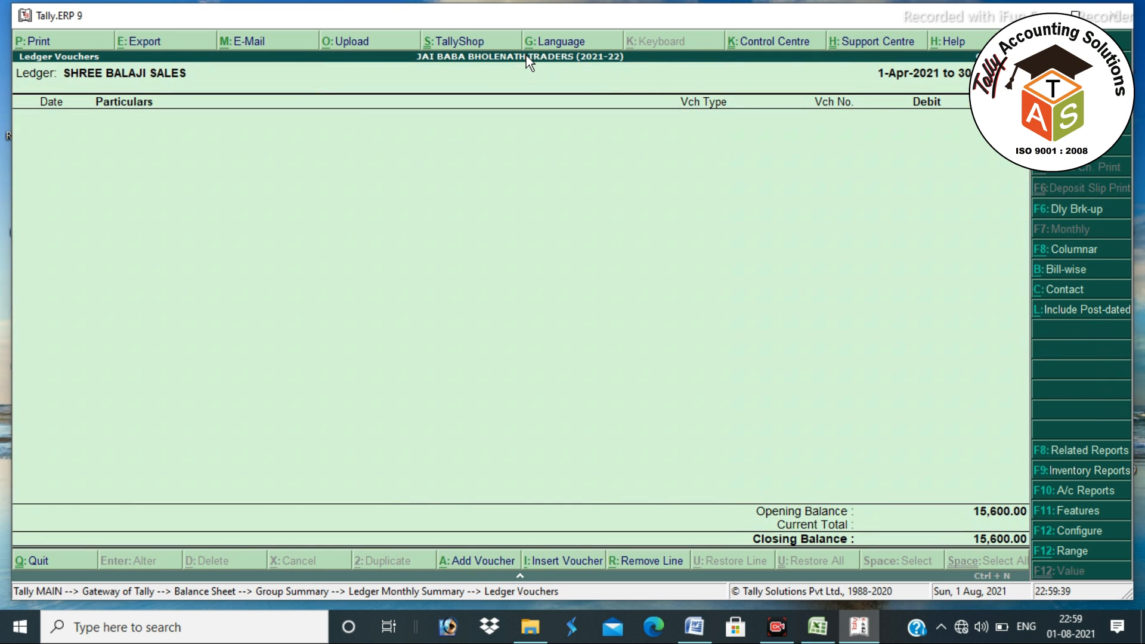
pyautogui.press('b')
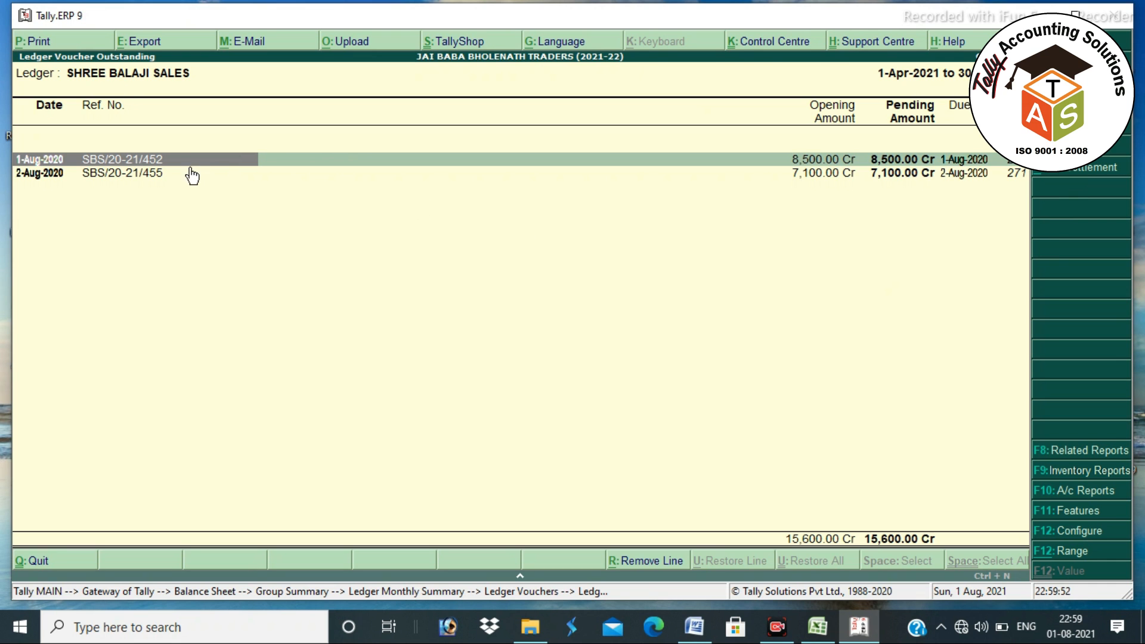
pyautogui.hotkey('alt', 'Tab')
pyautogui.hotkey('alt', 'Tab')
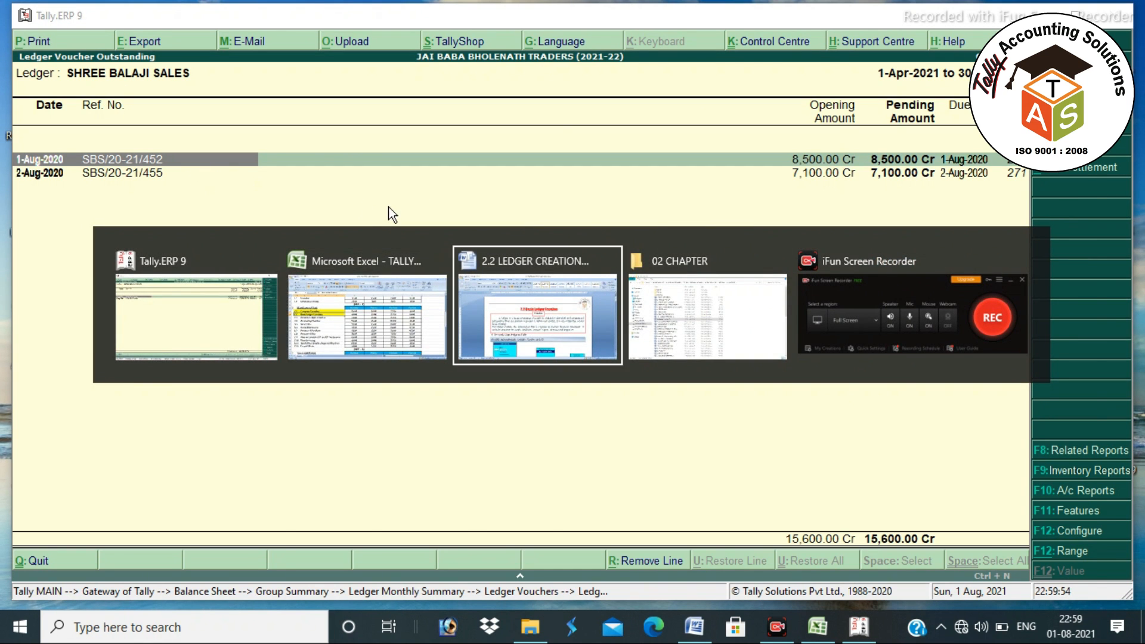
# - Scroll the Word ledger notes and highlight the Shop Rent ledger entry and its group
pyautogui.scroll(-15, 715, 375)
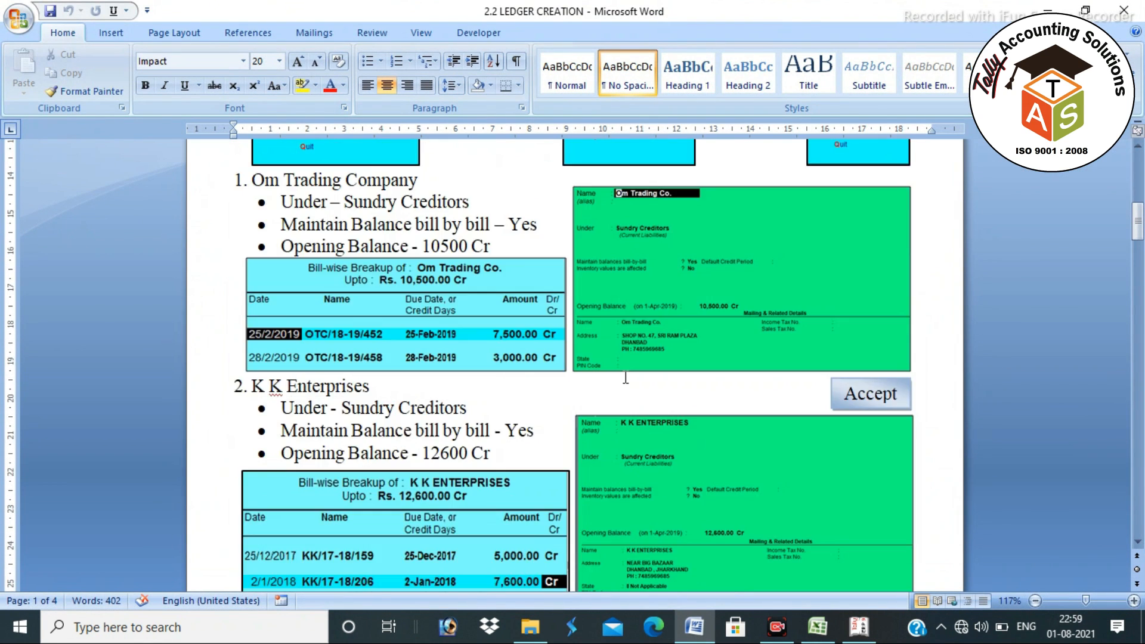
pyautogui.scroll(-8, 566, 320)
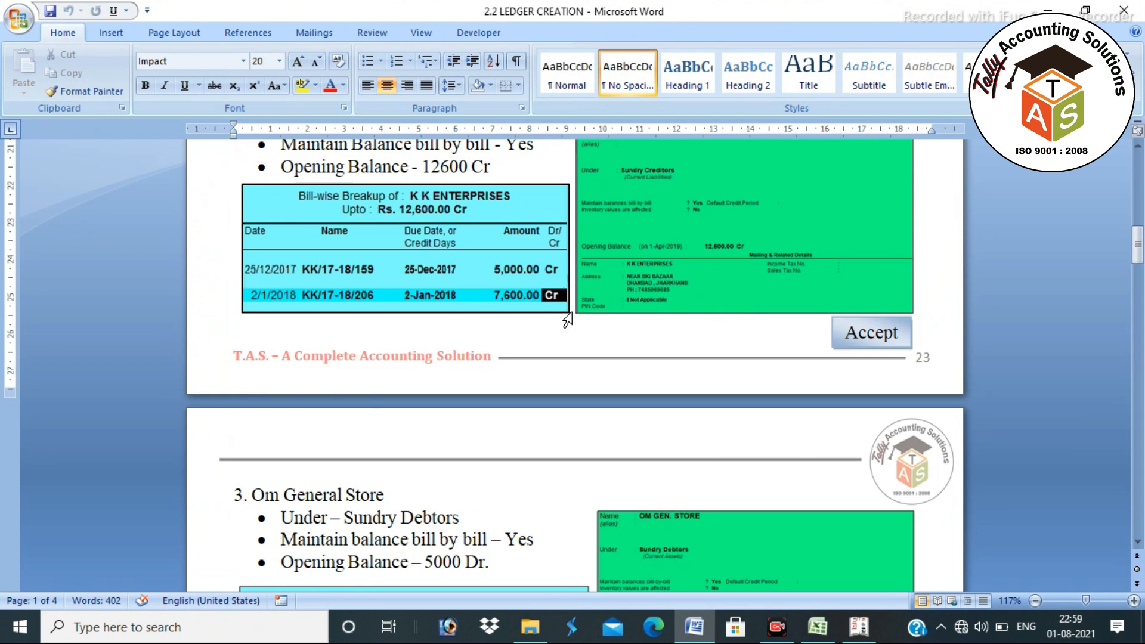
pyautogui.scroll(-12, 566, 320)
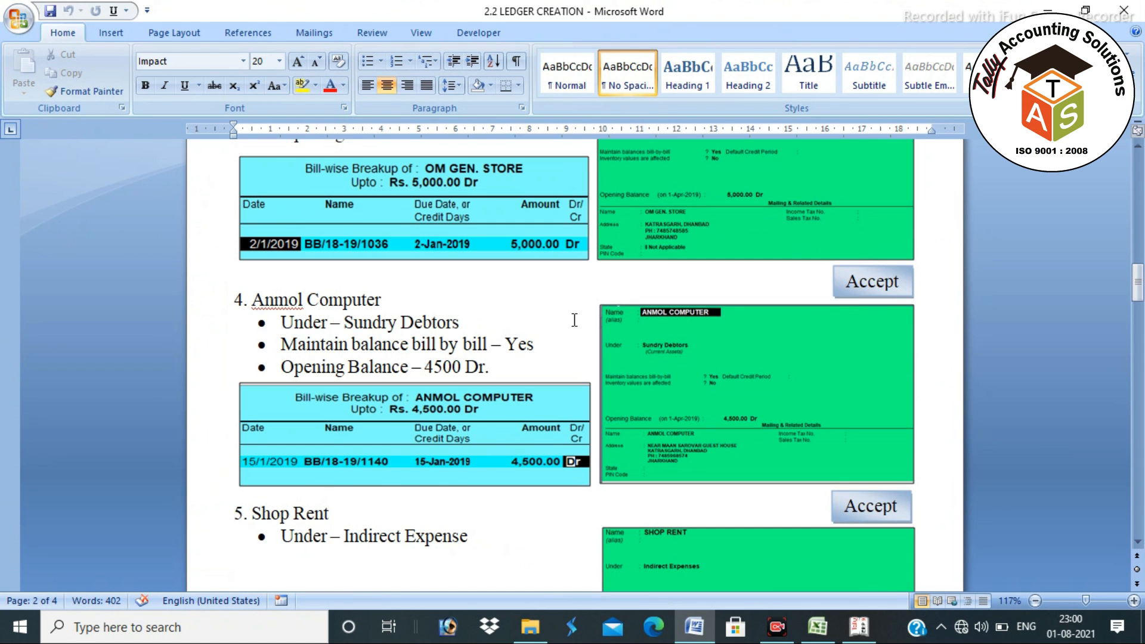
pyautogui.scroll(-13, 574, 320)
pyautogui.scroll(6, 574, 324)
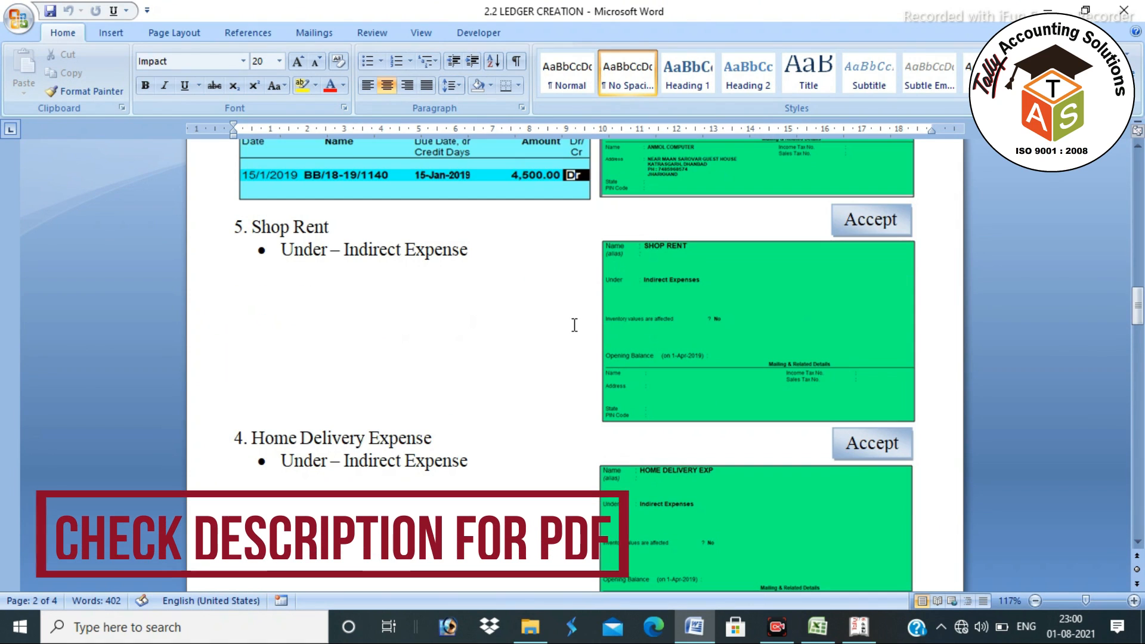
pyautogui.click(700, 327)
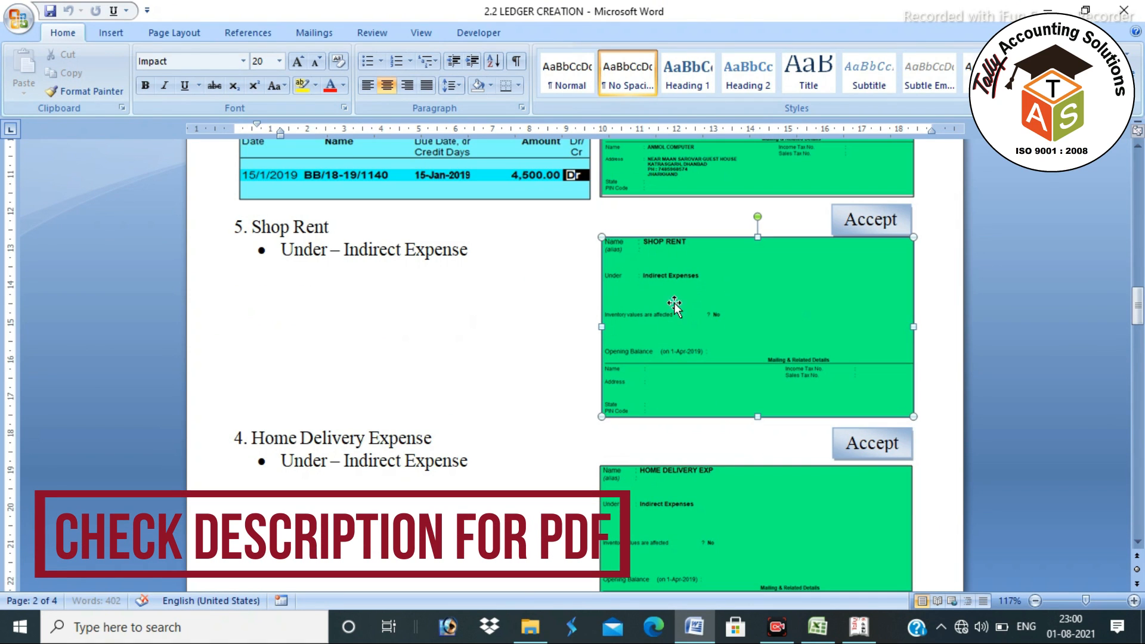
pyautogui.click(481, 309)
pyautogui.moveTo(234, 226); pyautogui.dragTo(475, 250)
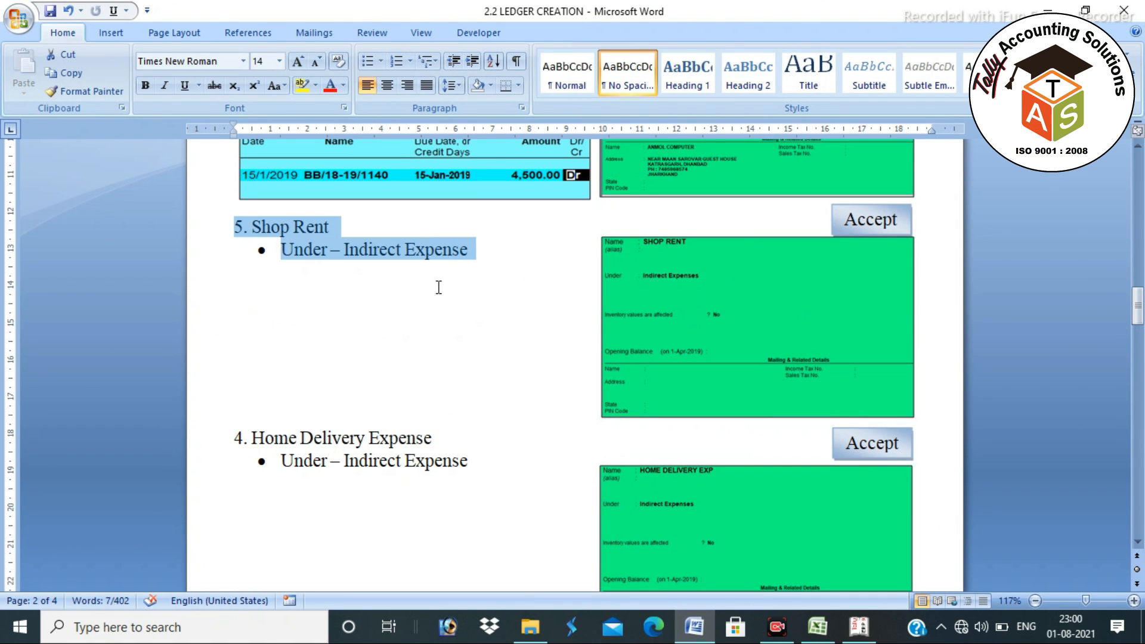
# - Highlight the 'Display – Accounts book – Ledger' path in the notes, then return to Tally's Gateway
pyautogui.scroll(-18, 438, 287)
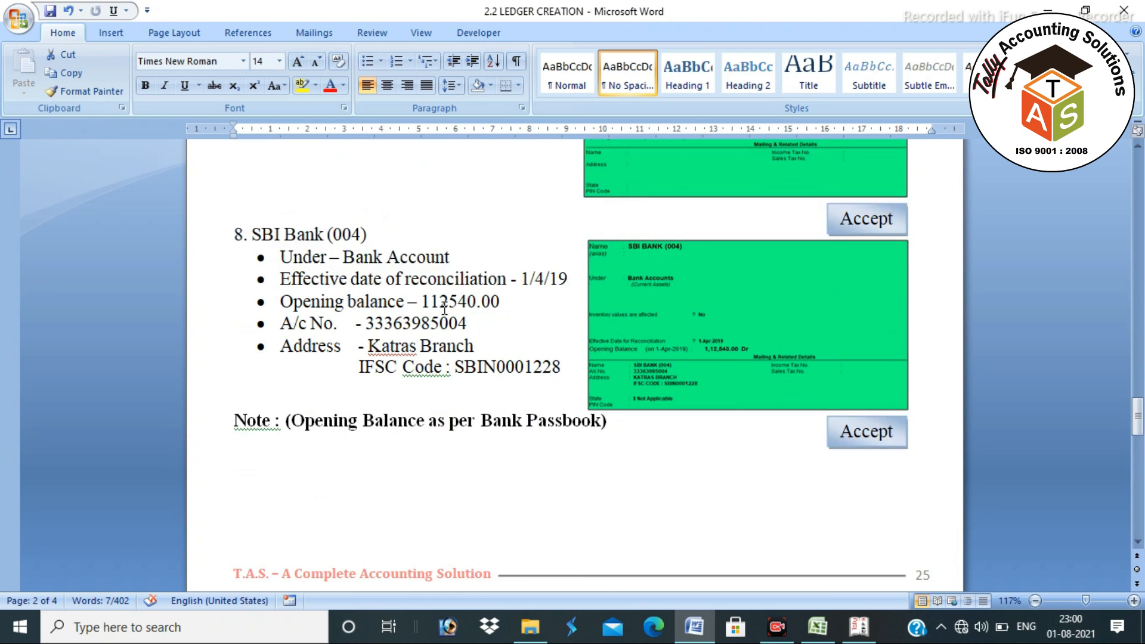
pyautogui.scroll(-15, 444, 308)
pyautogui.scroll(5, 516, 301)
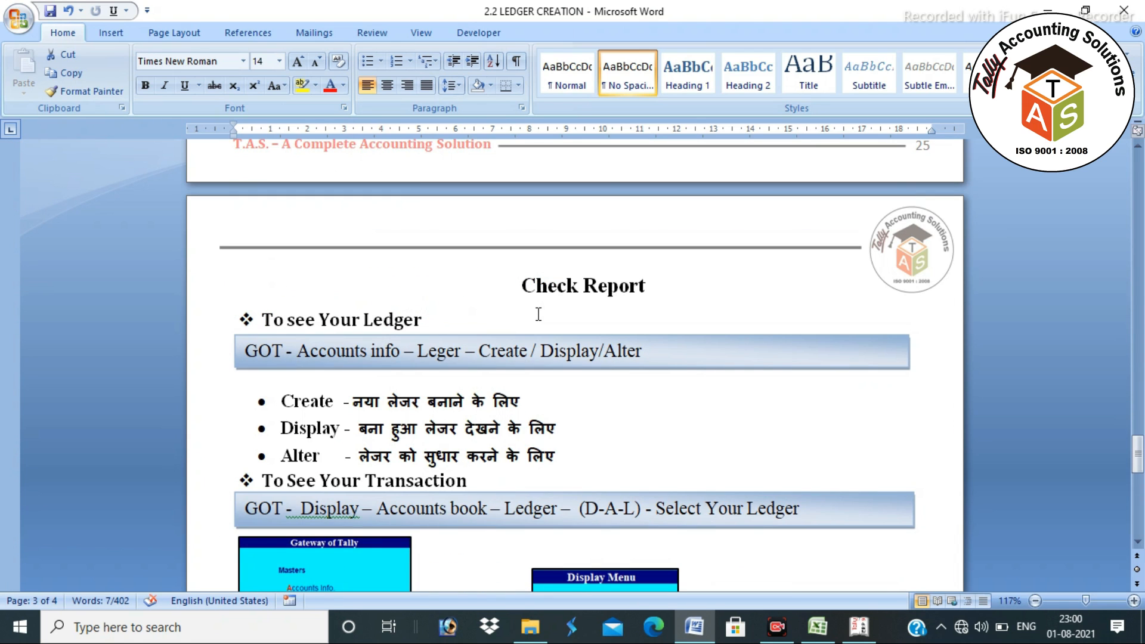
pyautogui.click(426, 317)
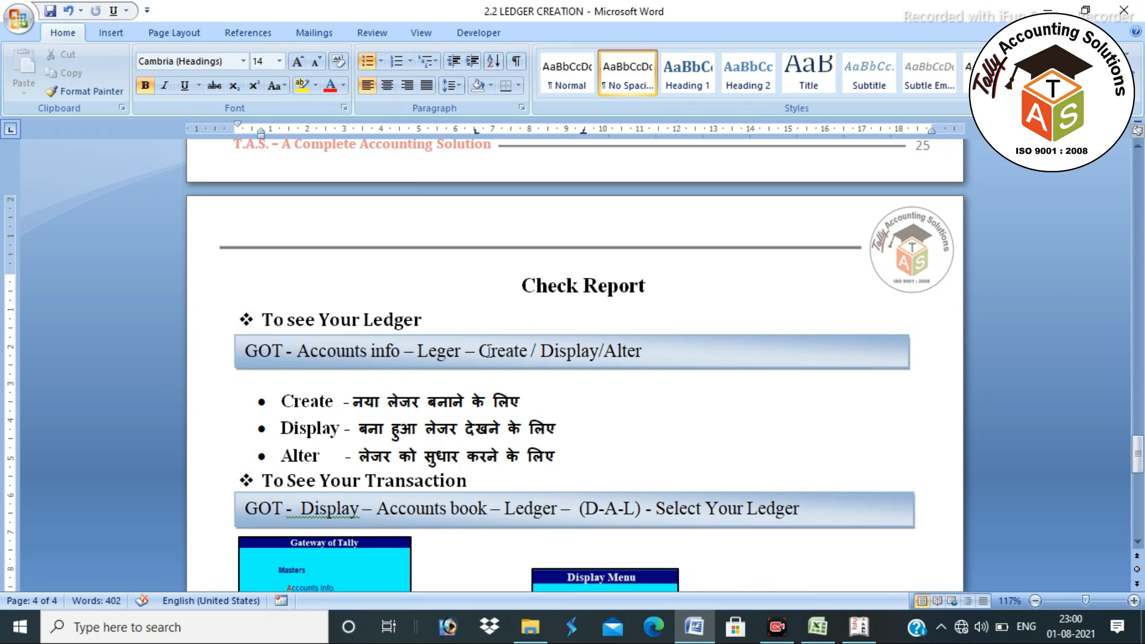
pyautogui.doubleClick(489, 350)
pyautogui.moveTo(540, 352); pyautogui.dragTo(582, 353)
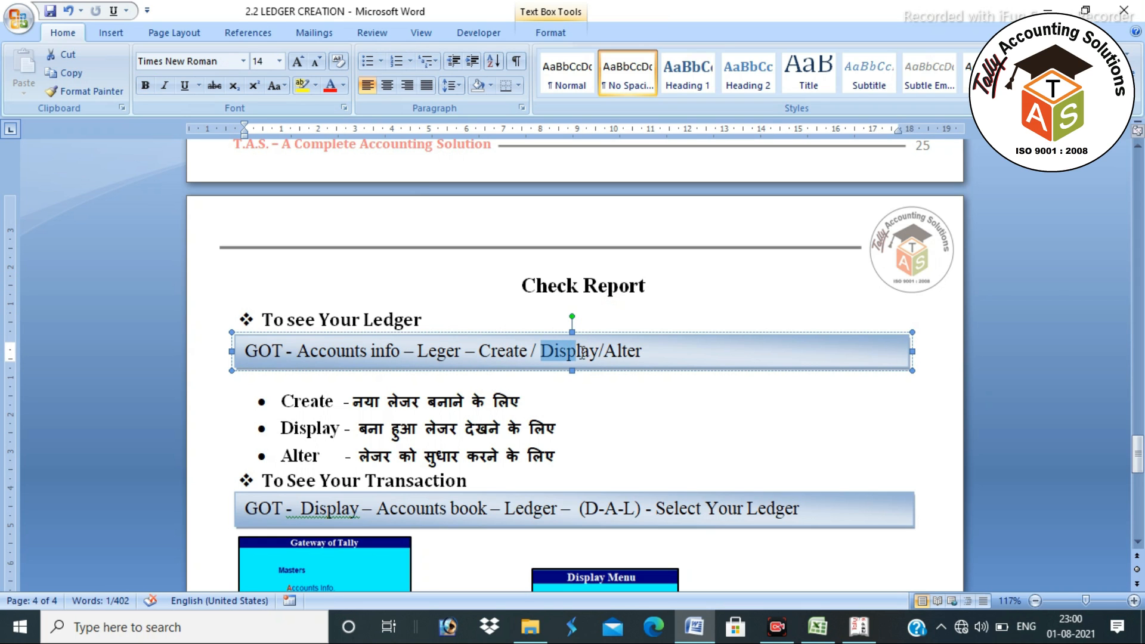
pyautogui.moveTo(656, 356); pyautogui.dragTo(570, 357)
pyautogui.scroll(-5, 563, 382)
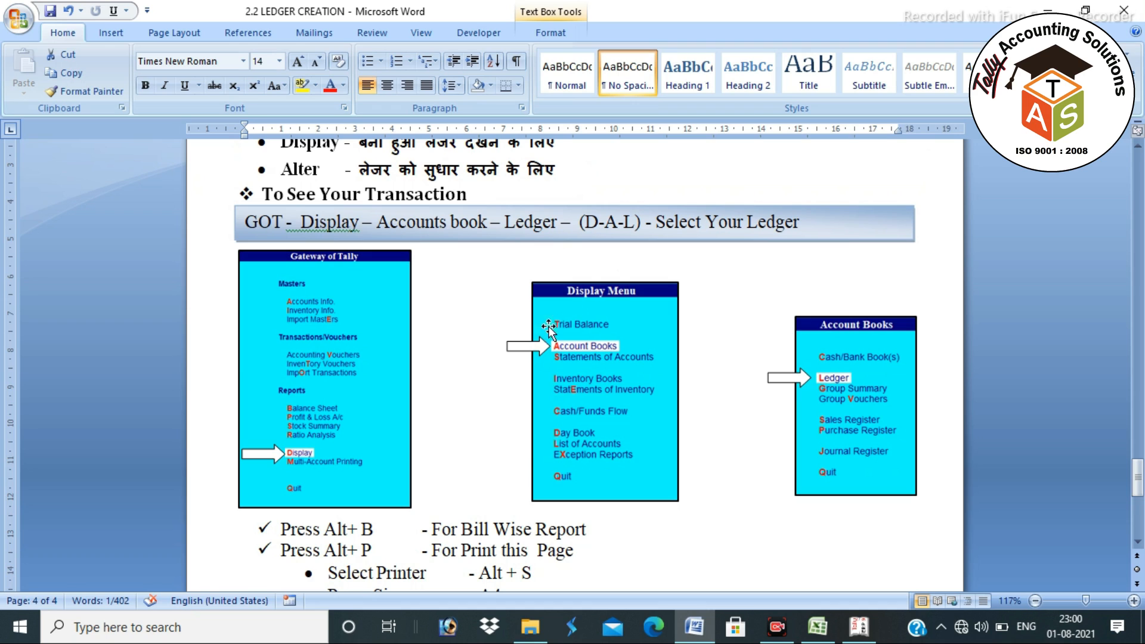
pyautogui.click(304, 222)
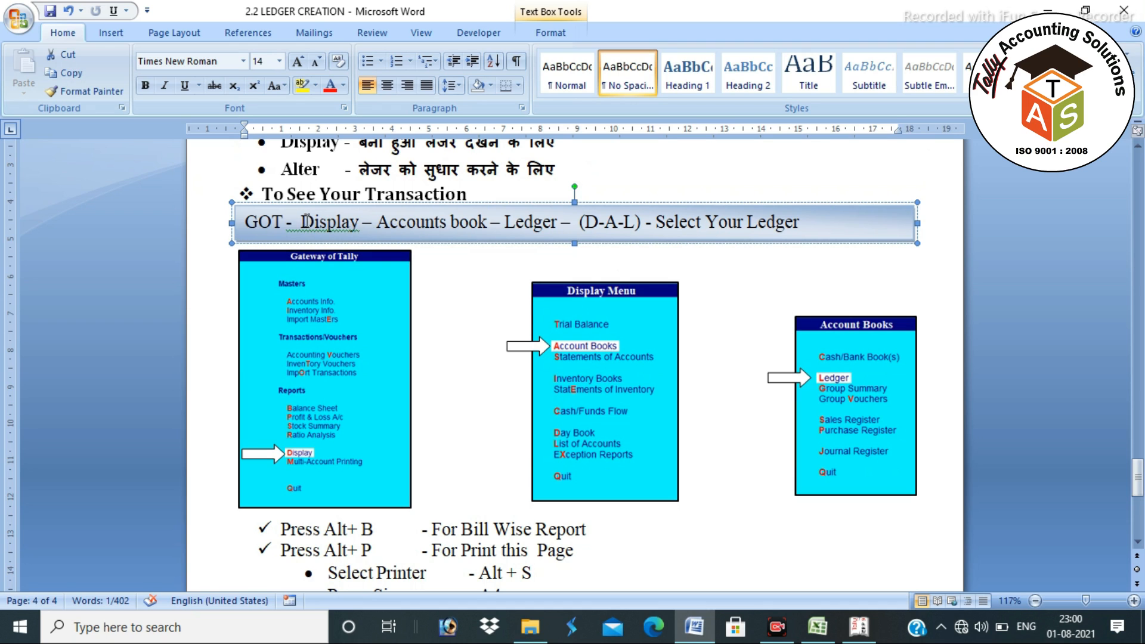
pyautogui.moveTo(304, 222); pyautogui.dragTo(560, 222)
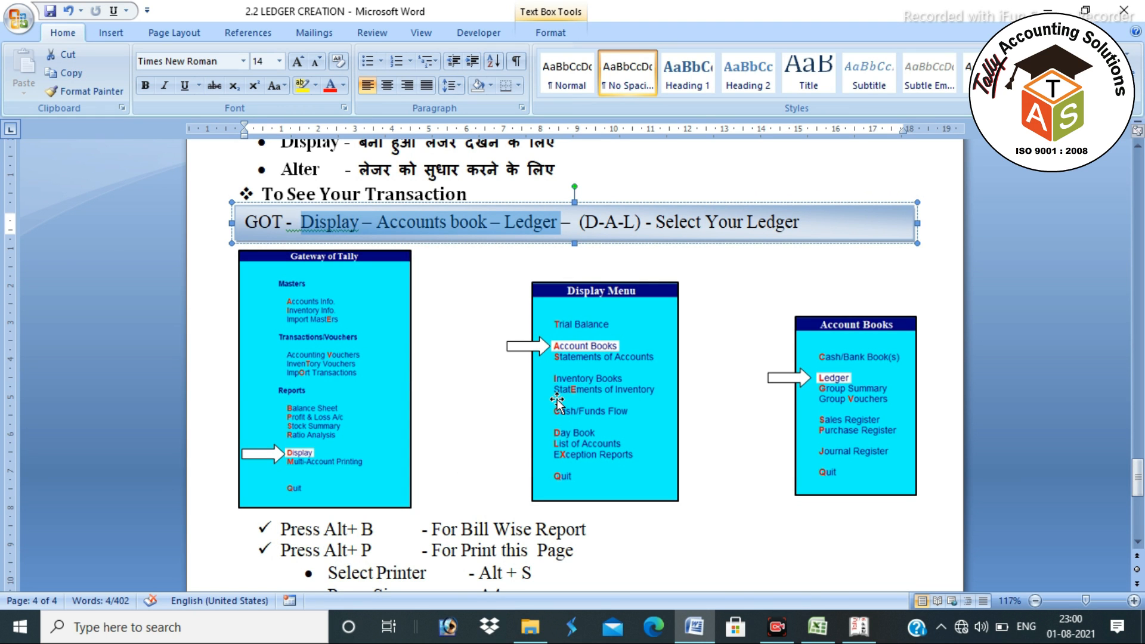
pyautogui.hotkey('alt', 'Tab')
pyautogui.press('Escape')
pyautogui.press('Escape')
pyautogui.press('Escape')
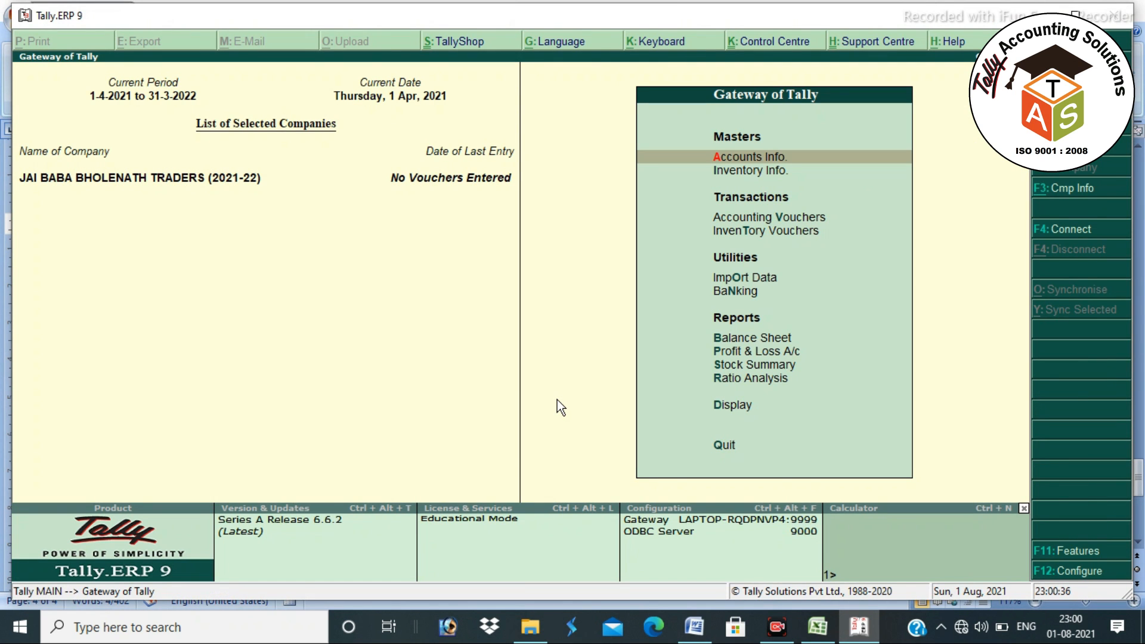
# - View the ELECTRICITY BILL ledger vouchers through Display > Account Books > Ledger, then go back to Word
pyautogui.press('d')
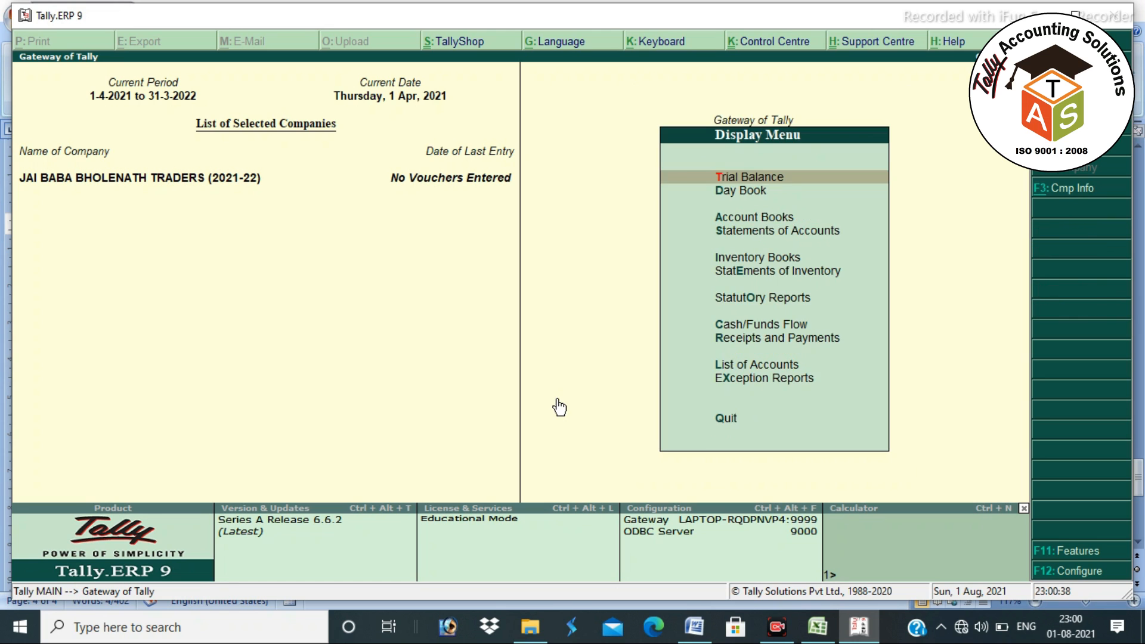
pyautogui.write('al')
pyautogui.write('E')
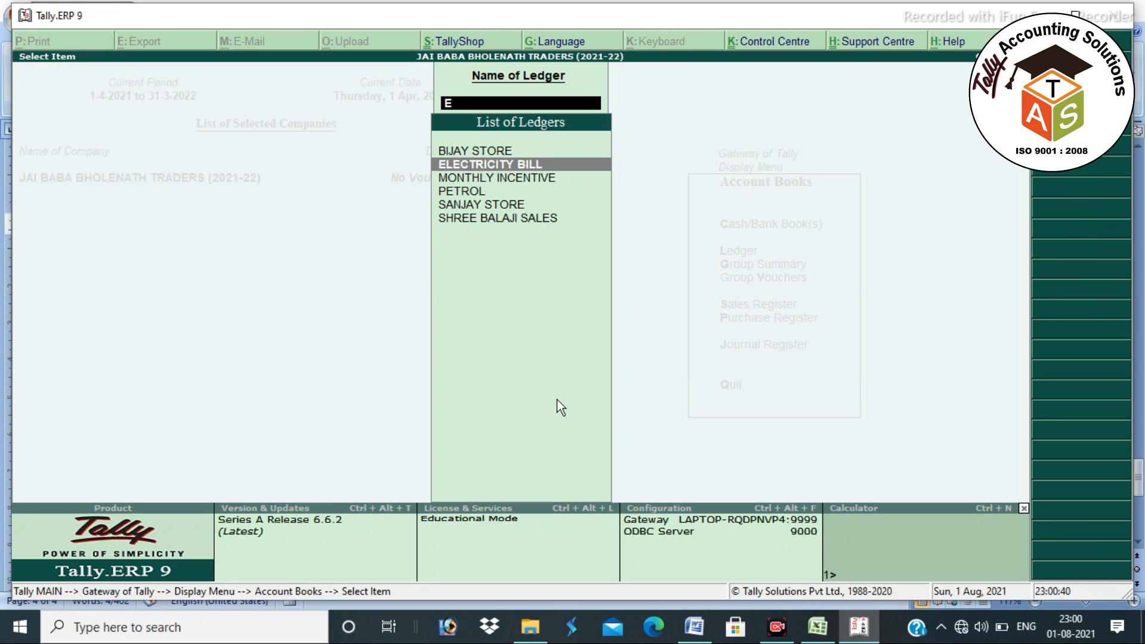
pyautogui.press('Return')
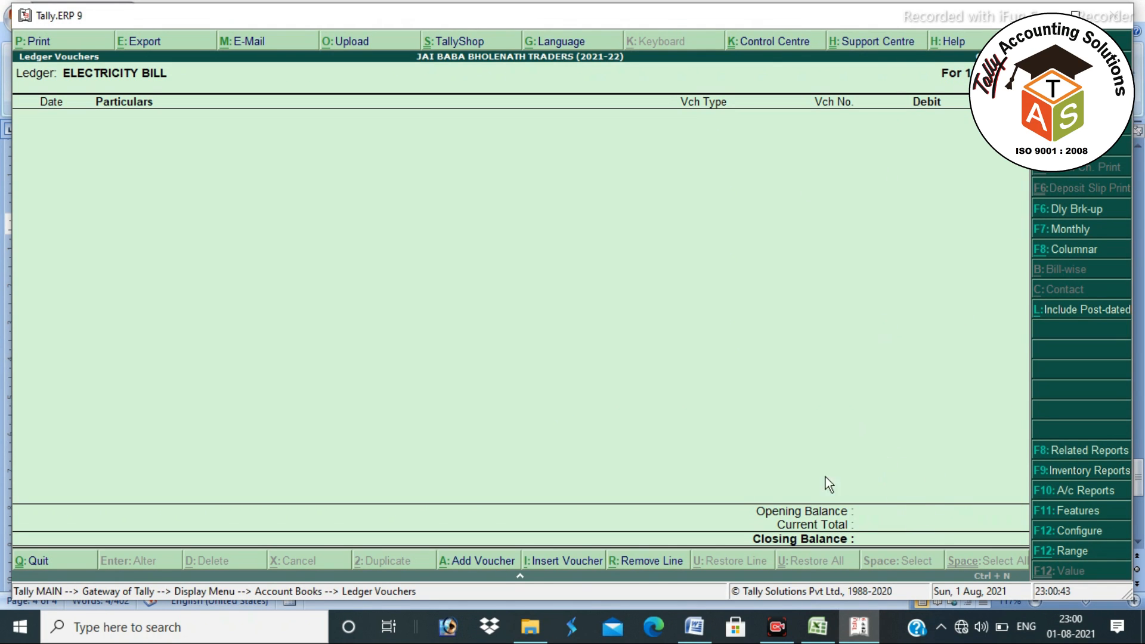
pyautogui.hotkey('alt', 'Tab')
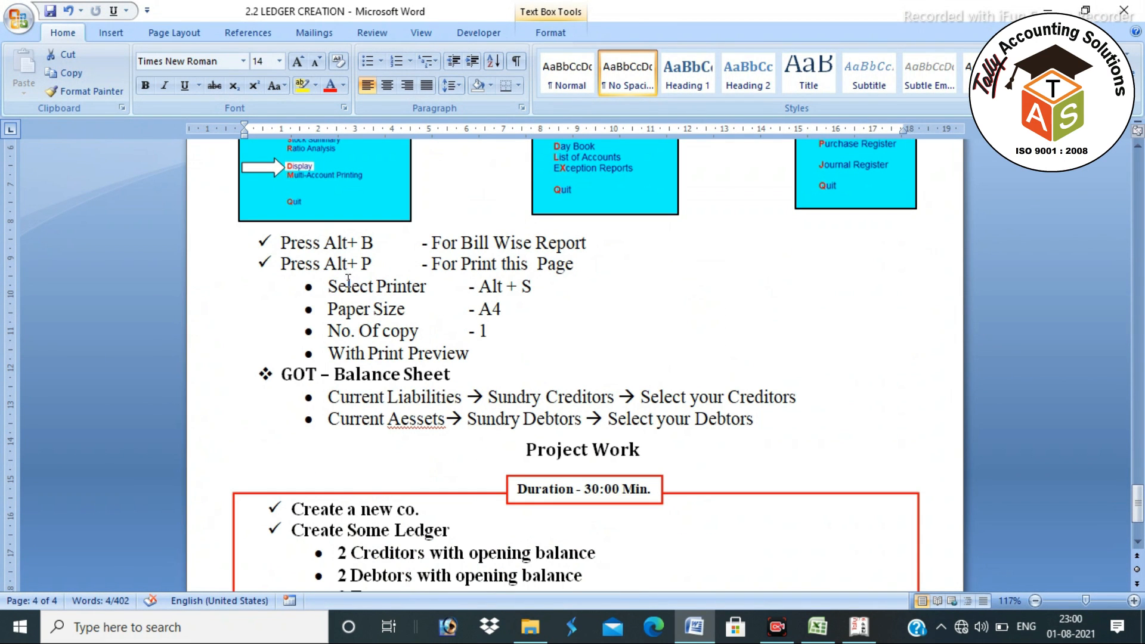
# - Highlight the Project Work tasks from 'Create a new co.' to '2 Income', then show the desktop
pyautogui.scroll(-2, 448, 387)
pyautogui.click(546, 334)
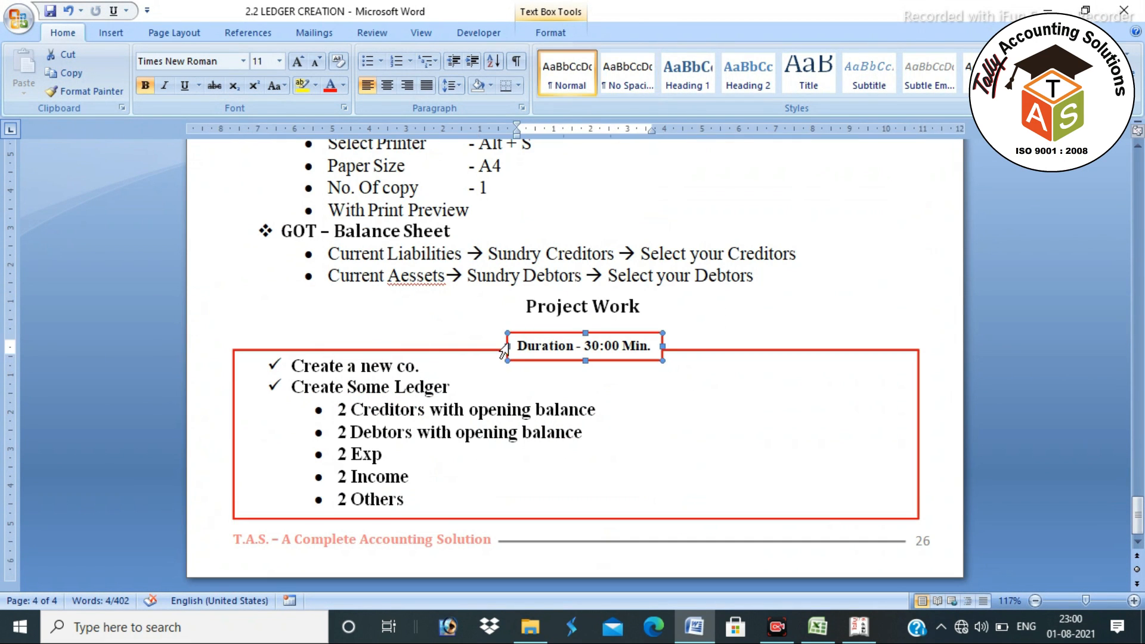
pyautogui.click(428, 350)
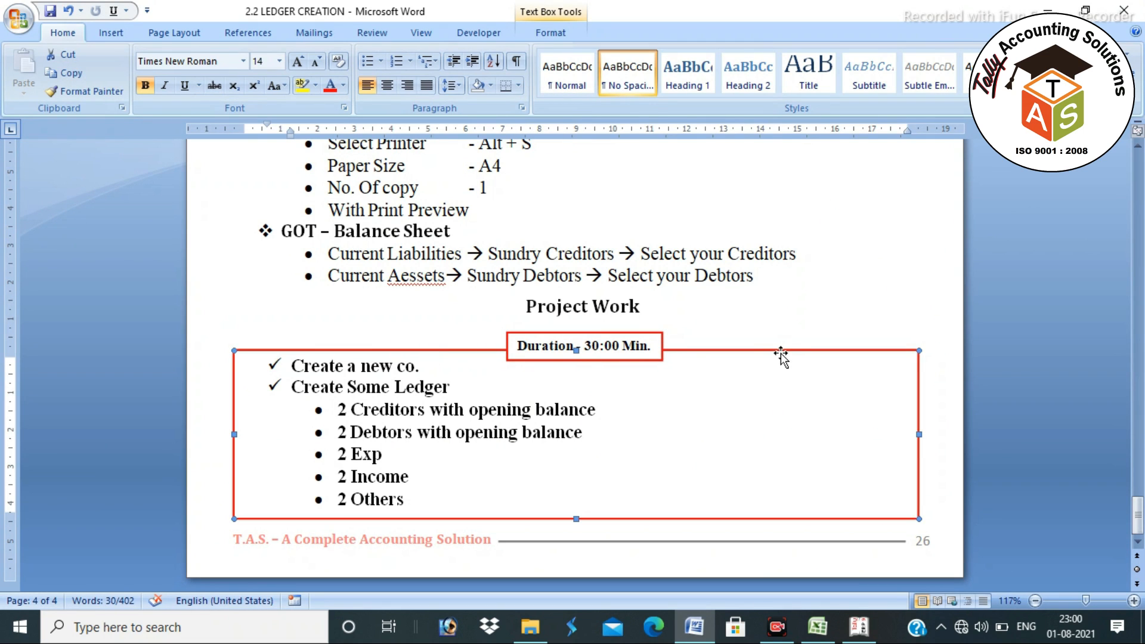
pyautogui.click(632, 356)
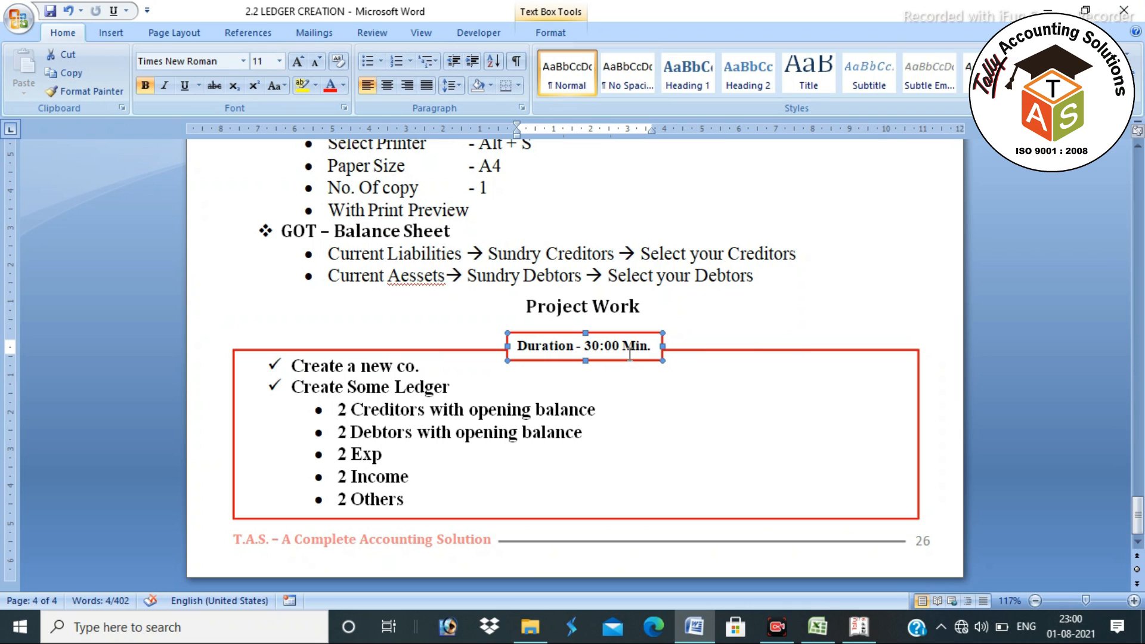
pyautogui.click(686, 352)
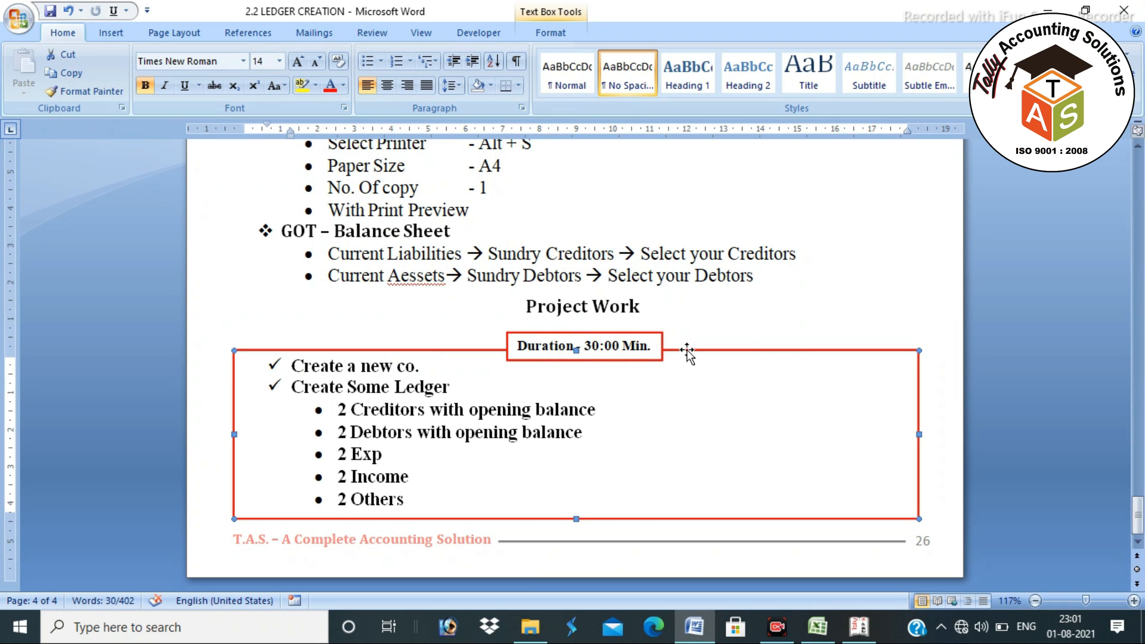
pyautogui.moveTo(292, 365); pyautogui.dragTo(447, 487)
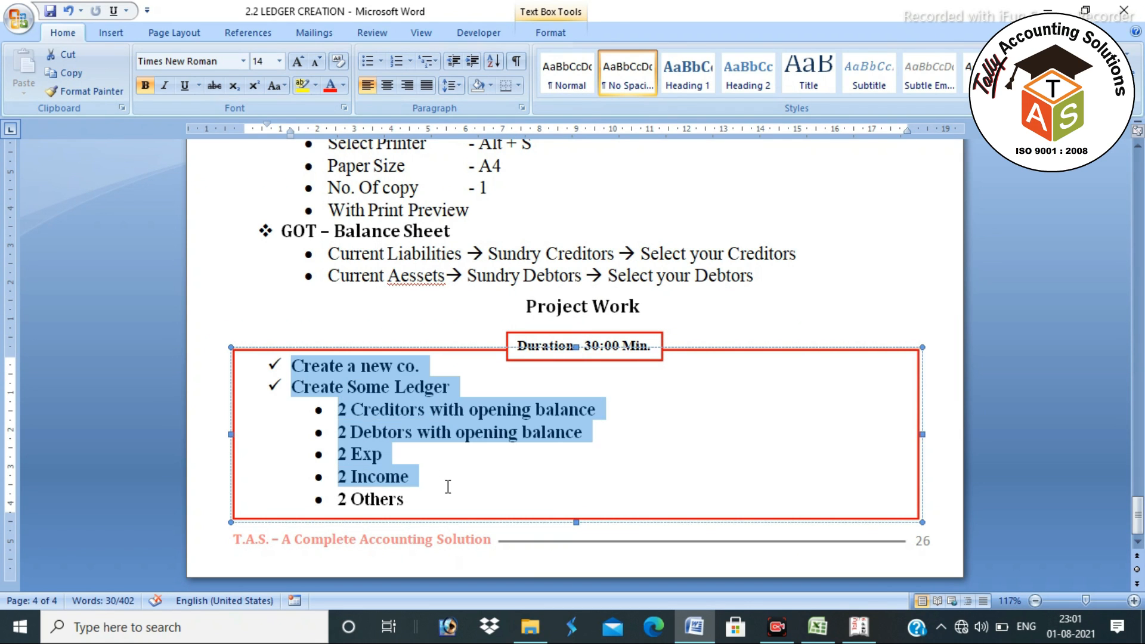
pyautogui.click(673, 436)
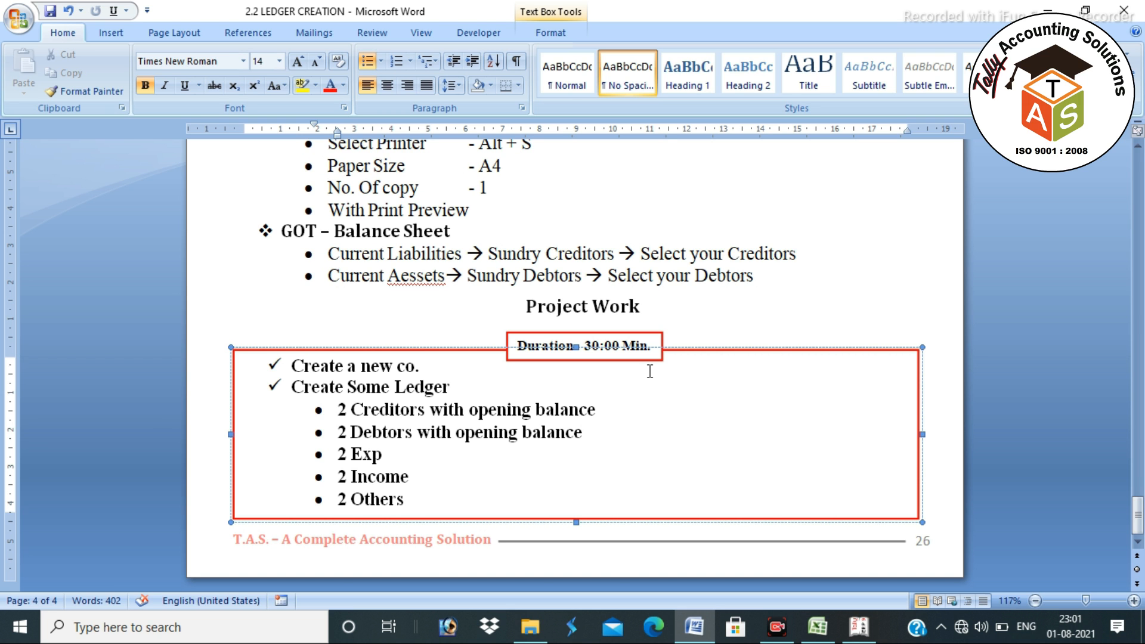
pyautogui.press('super+d')
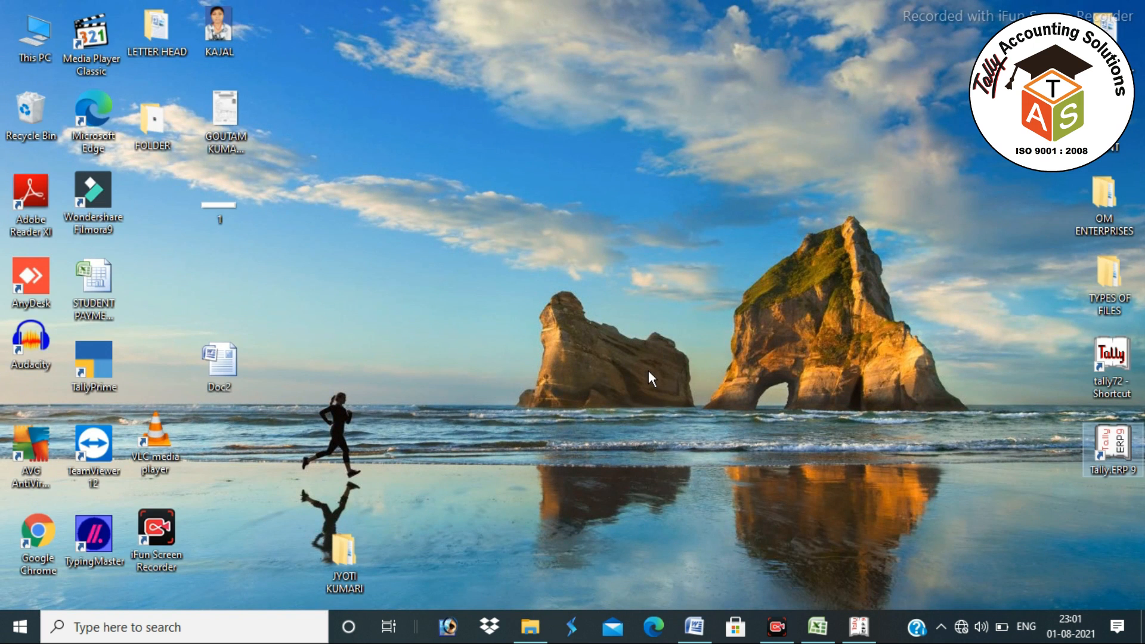